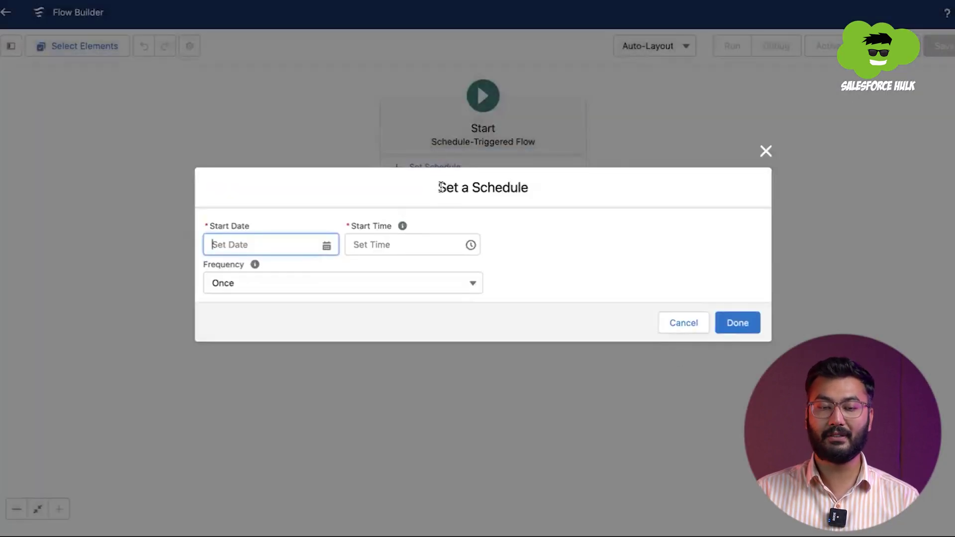
- Set the flow's schedule to start on 12-Jul-2023 at 11:00 pm with a Daily frequency
left_click_drag(441, 187, 558, 188)
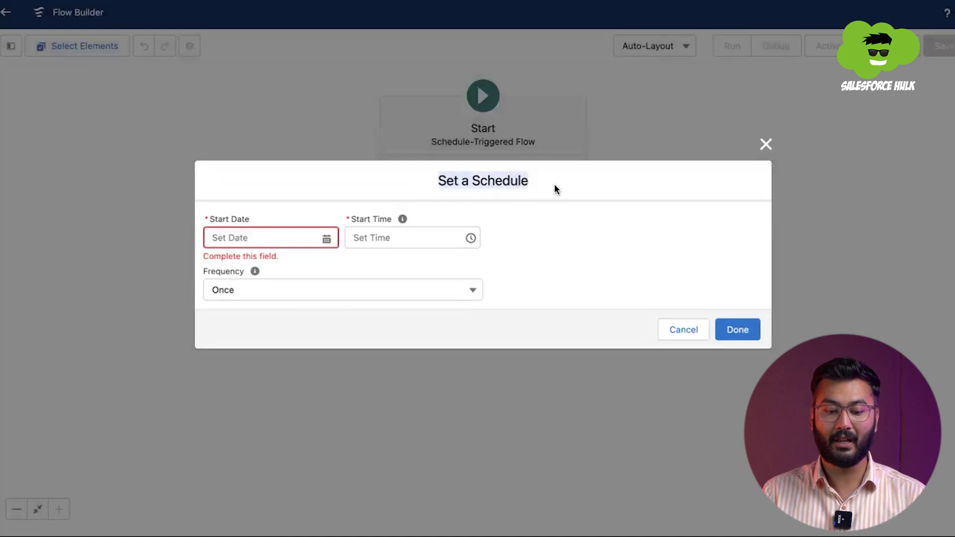
left_click(255, 238)
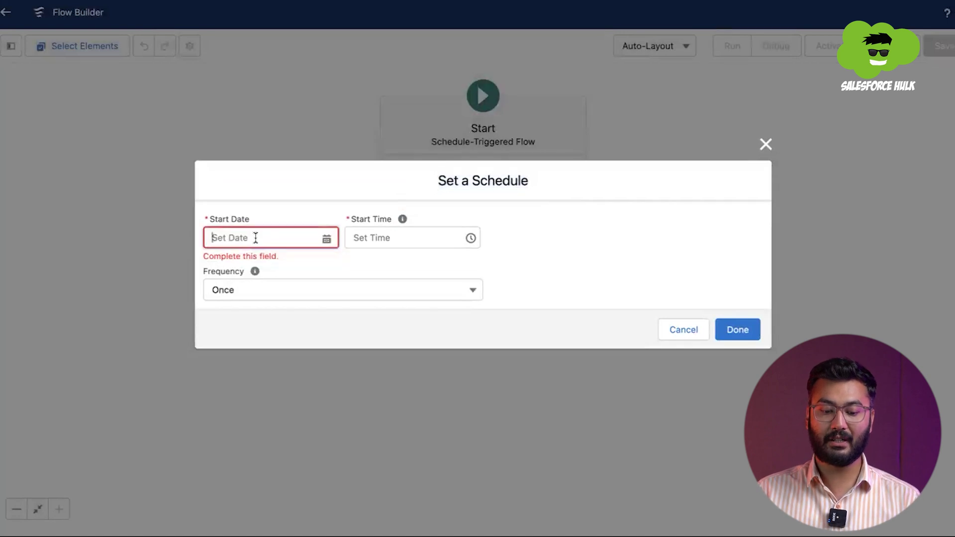
left_click(299, 370)
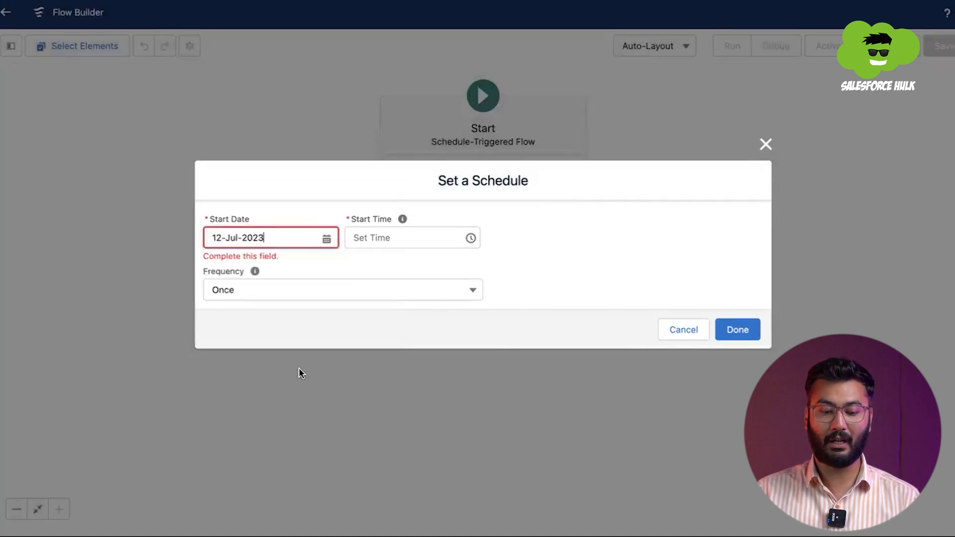
left_click(412, 238)
scroll(405, 333, "down", 20)
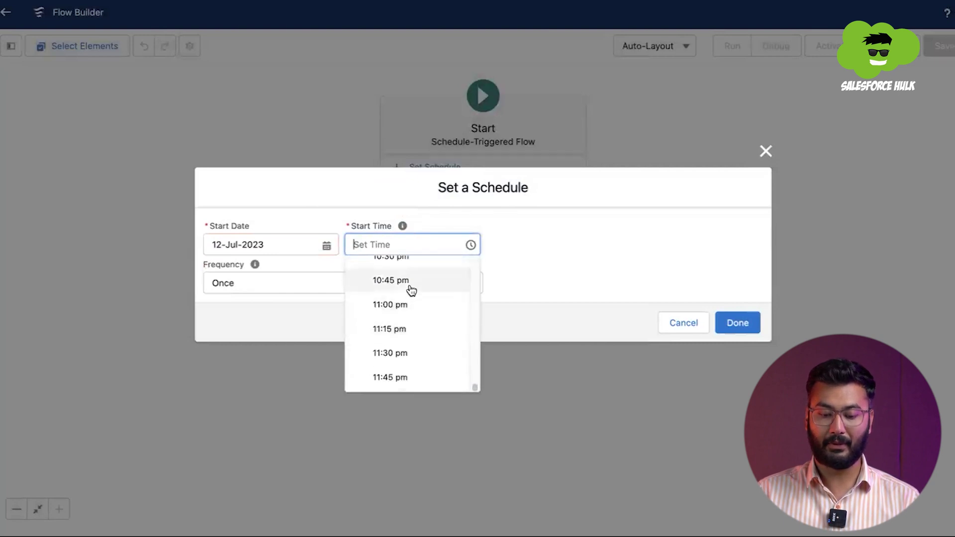
left_click(408, 305)
left_click(335, 284)
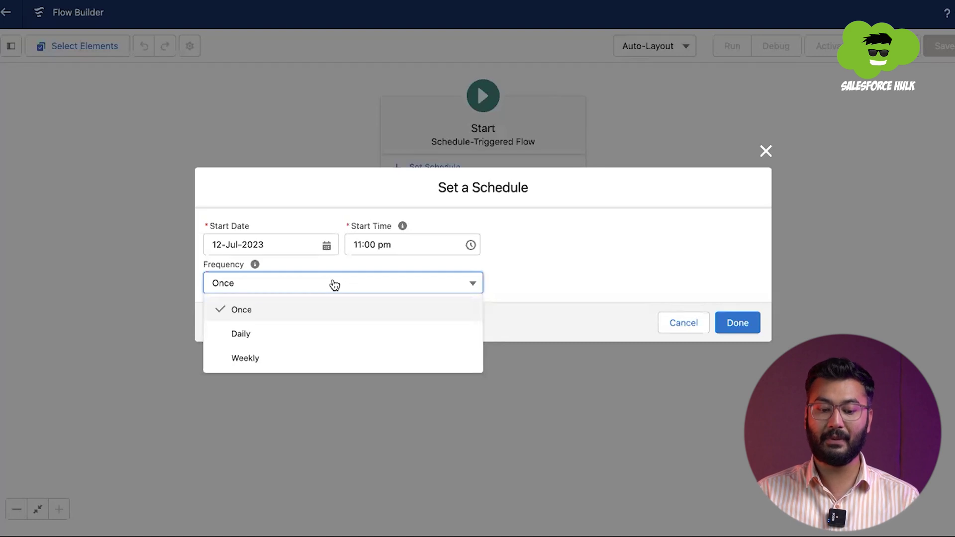
left_click(306, 342)
left_click(750, 324)
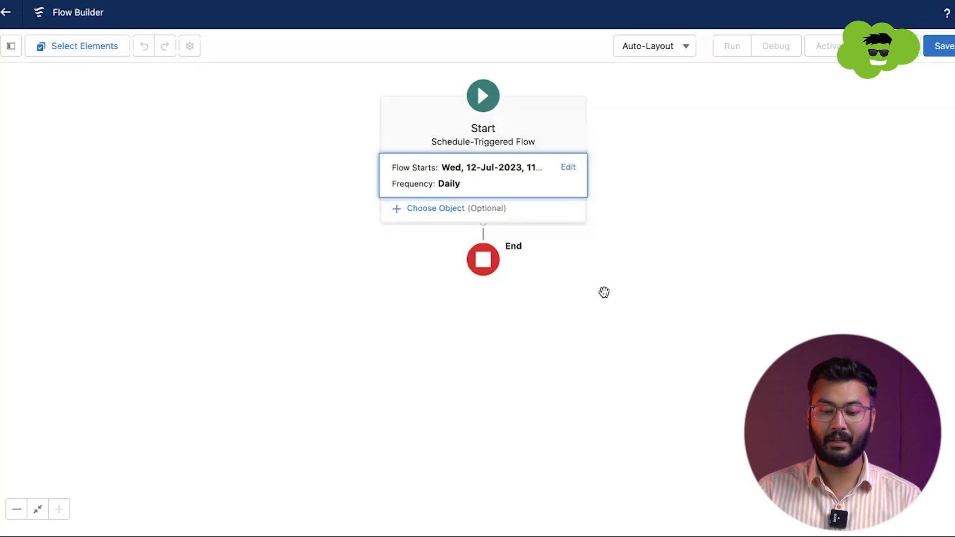
left_click(619, 271)
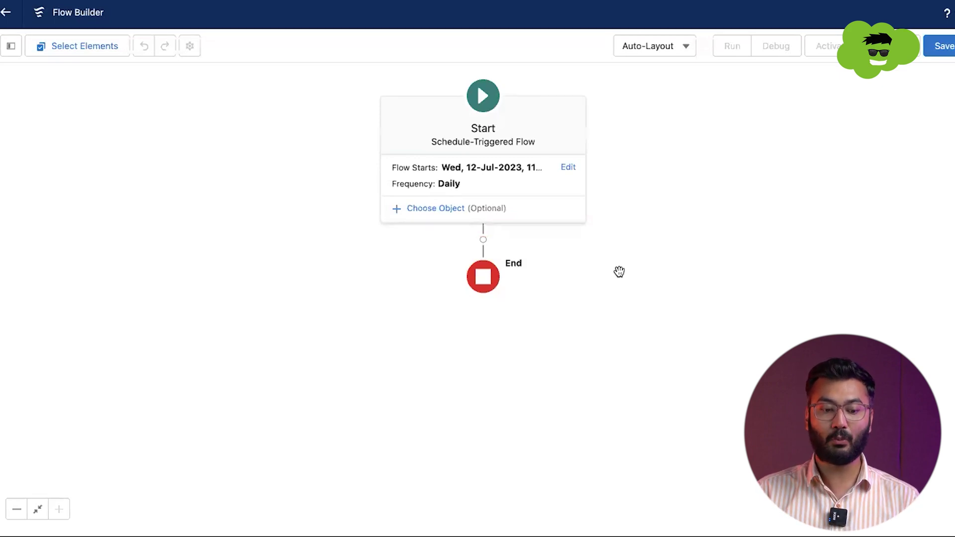
- Start a new flow resource with Formula as its resource type
left_click(12, 50)
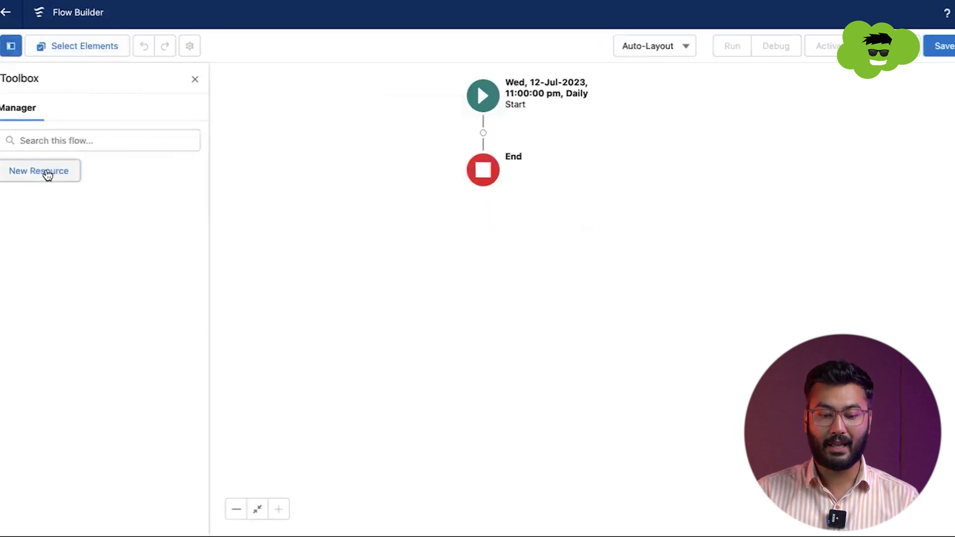
left_click(47, 174)
left_click(380, 209)
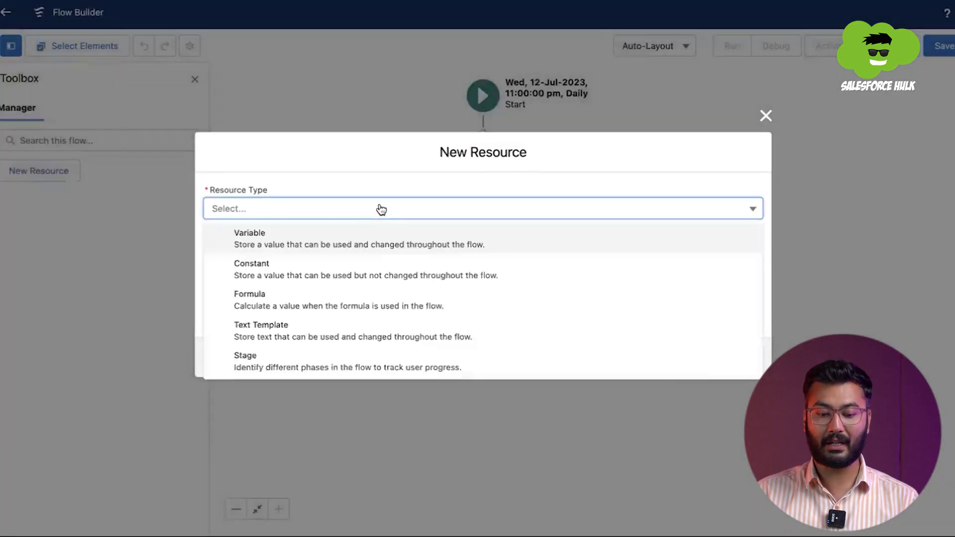
left_click(354, 244)
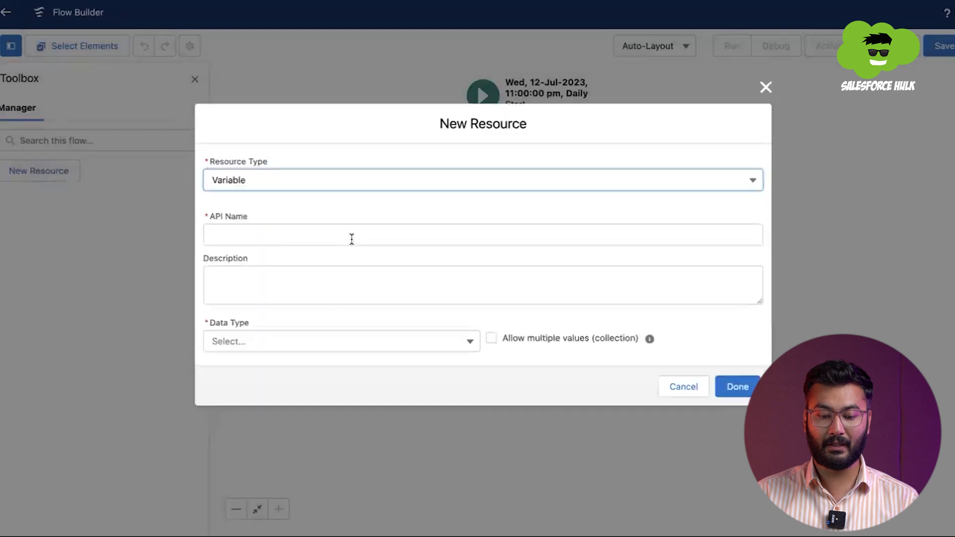
left_click(275, 183)
left_click(277, 271)
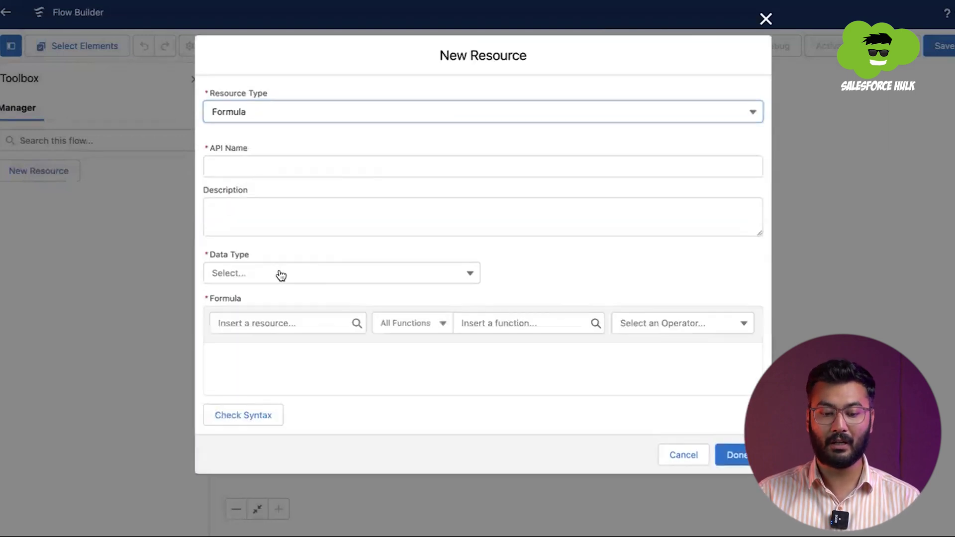
- Give the formula resource the API name NextDate and the data type Date
left_click(270, 167)
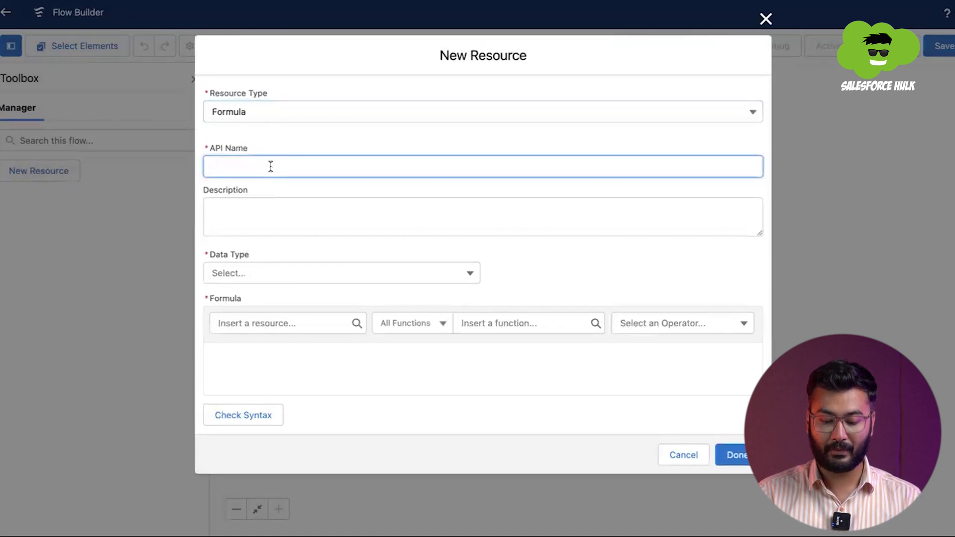
type("Price")
key("BackSpace")
key("BackSpace")
key("BackSpace")
key("BackSpace")
key("BackSpace")
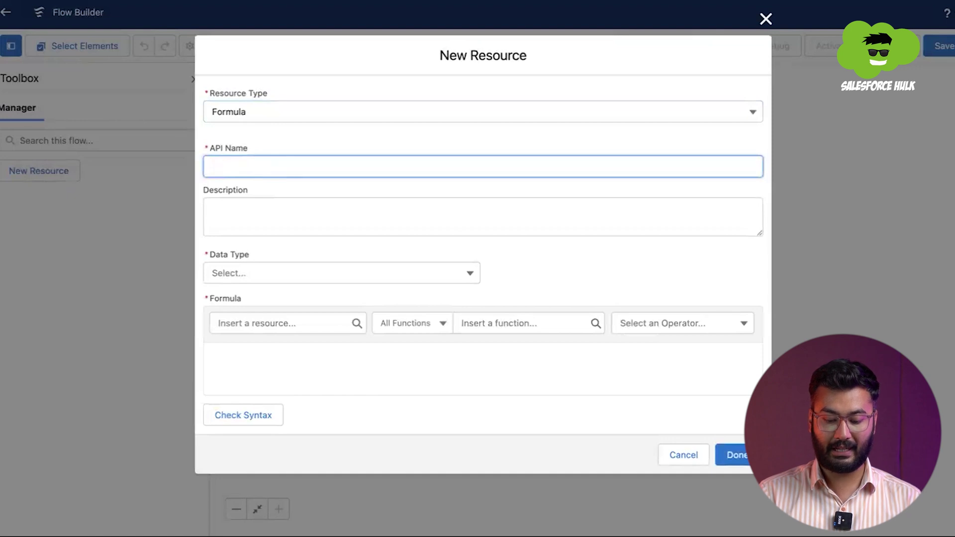
type("NextDate")
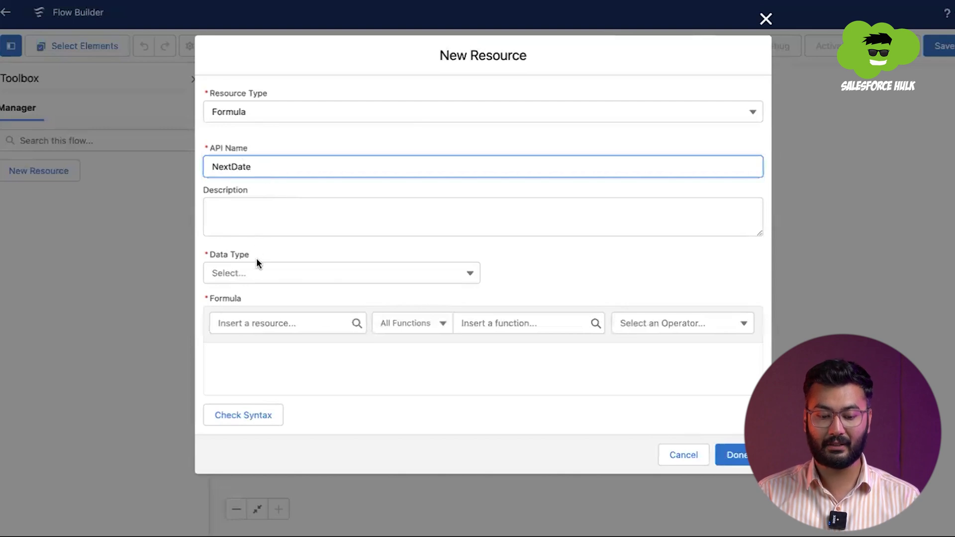
left_click(254, 273)
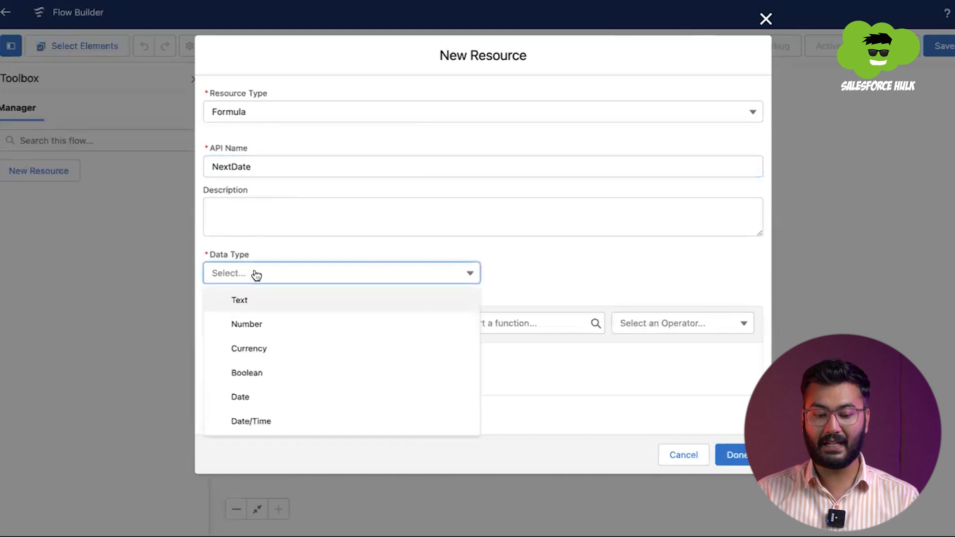
left_click(266, 401)
- Define the NextDate formula as {!$Flow.CurrentDate}+2 and save the resource
left_click(269, 320)
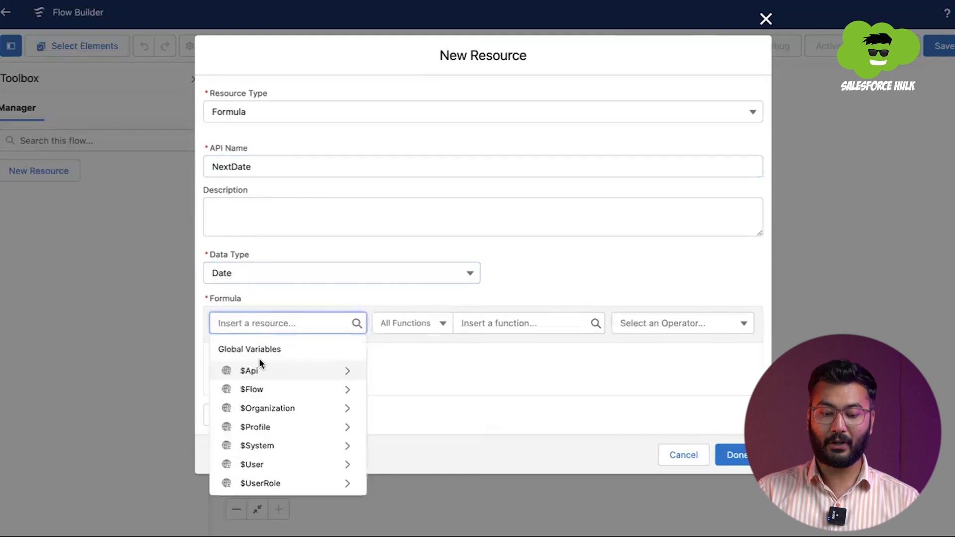
left_click(256, 390)
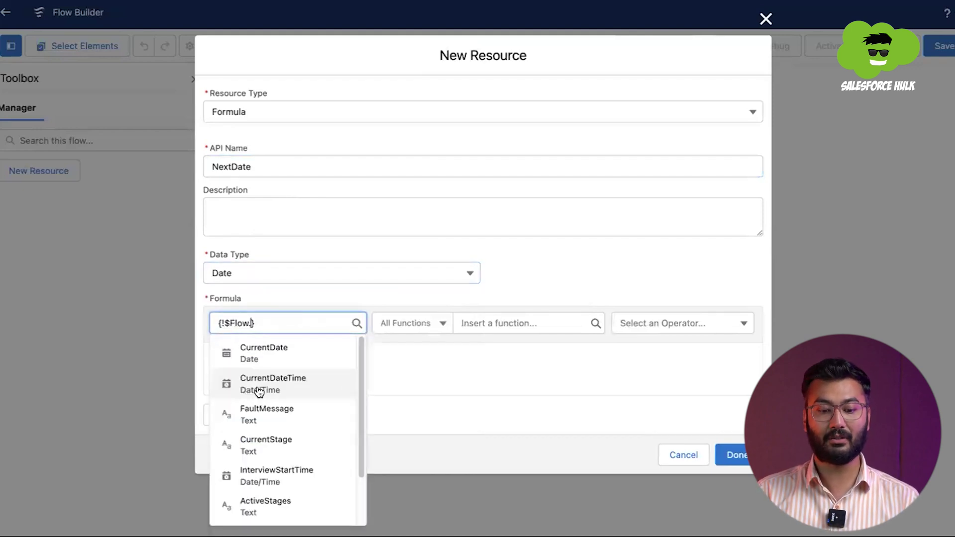
left_click(265, 354)
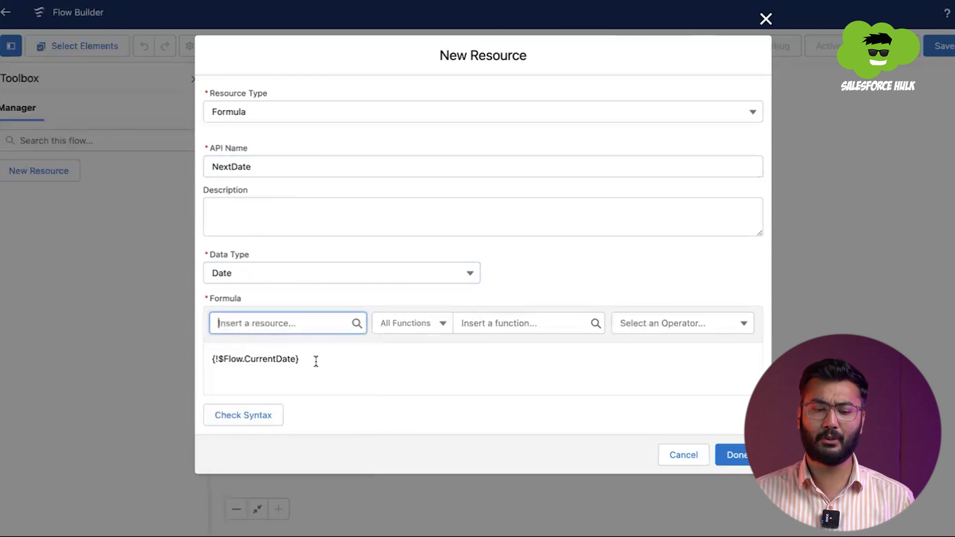
left_click(316, 361)
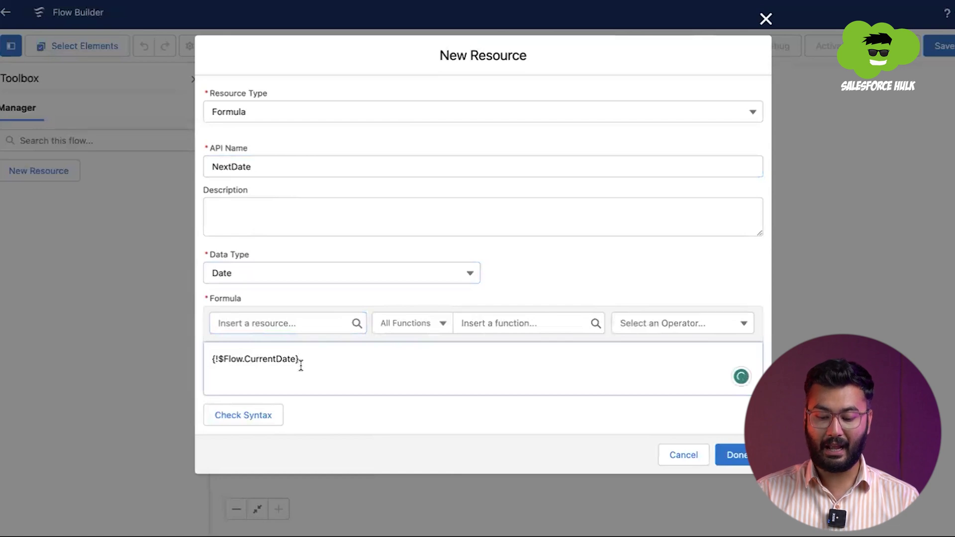
type("+2")
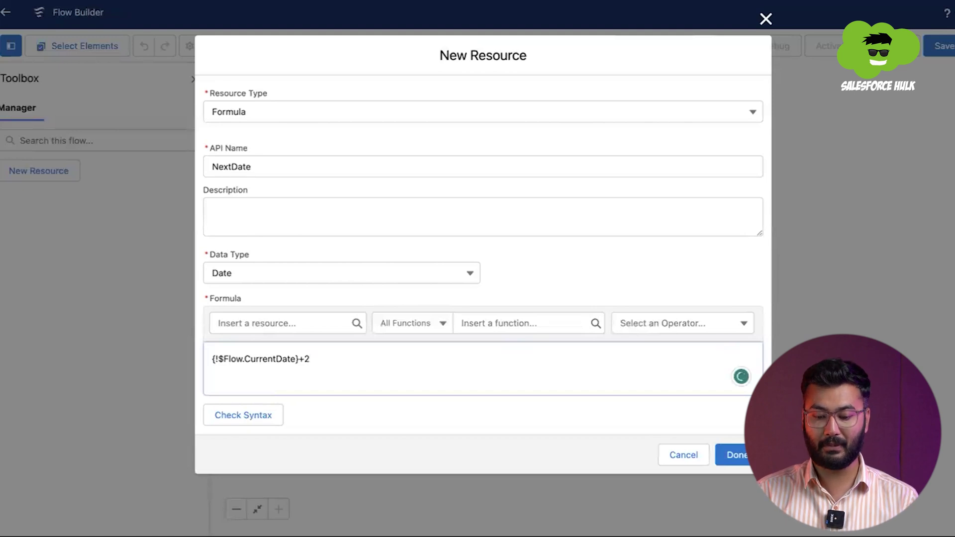
left_click(735, 455)
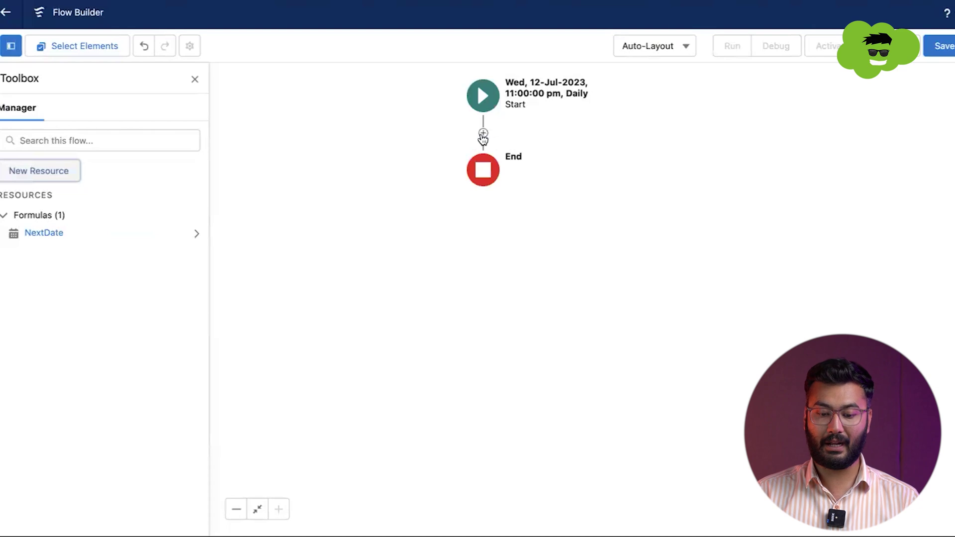
- Add a Get Records element between Start and End, labelled FetchOppOfCloseDate with the same API name
left_click(483, 133)
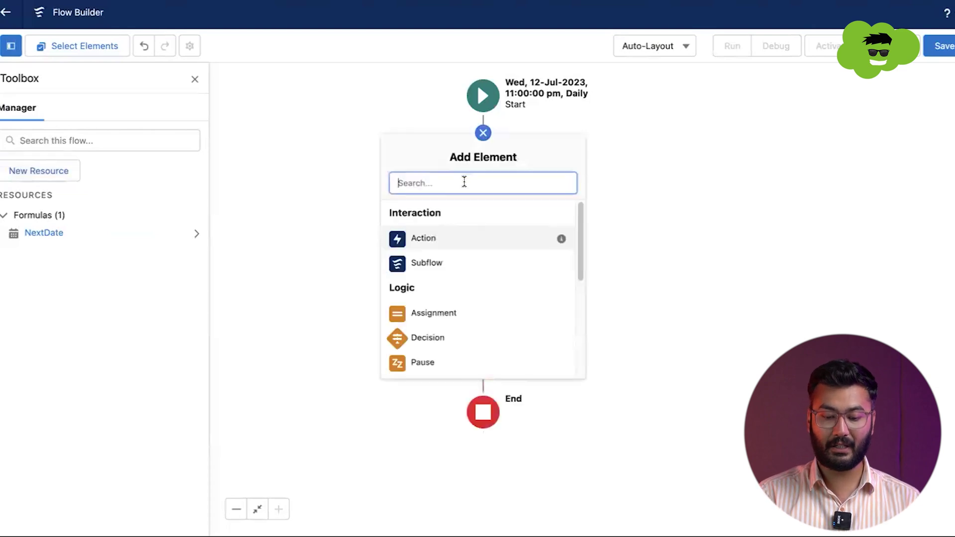
type("get")
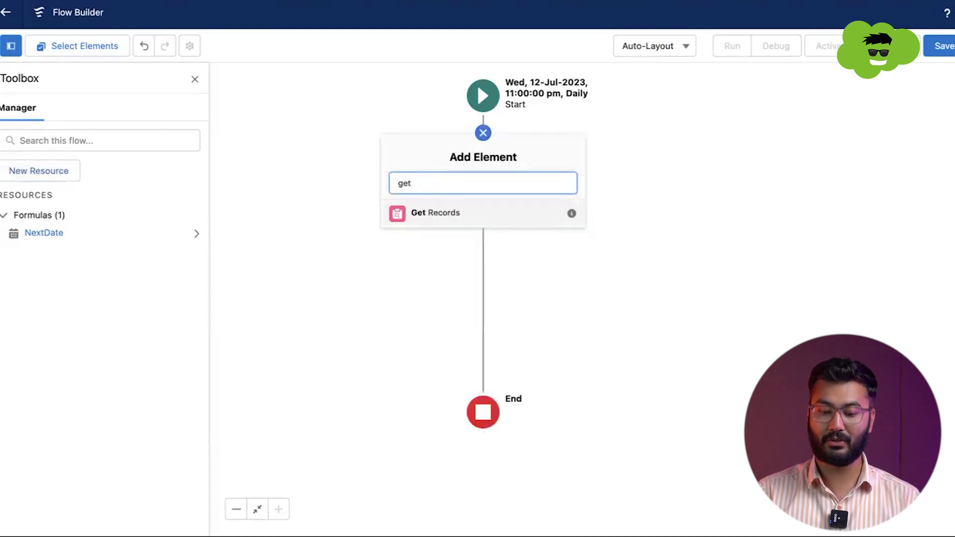
left_click(441, 218)
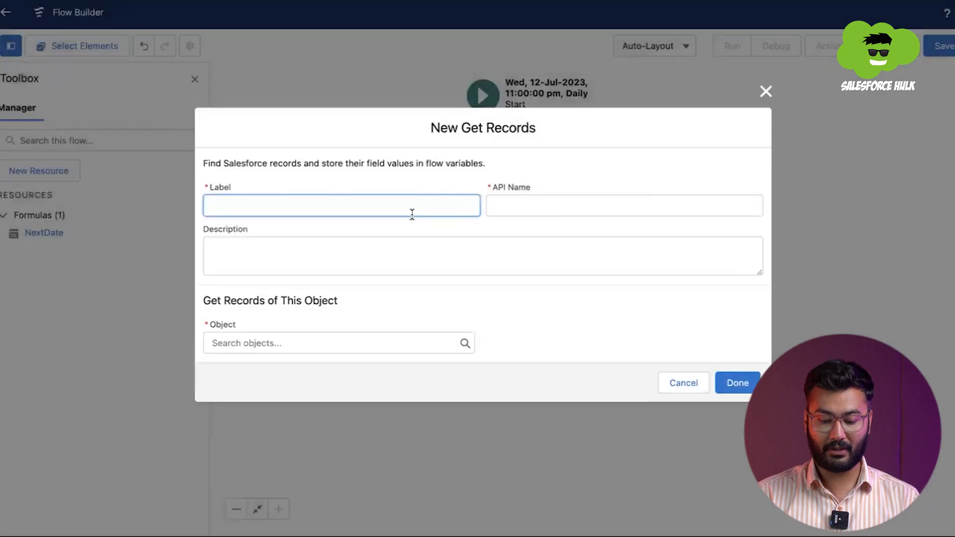
type("F")
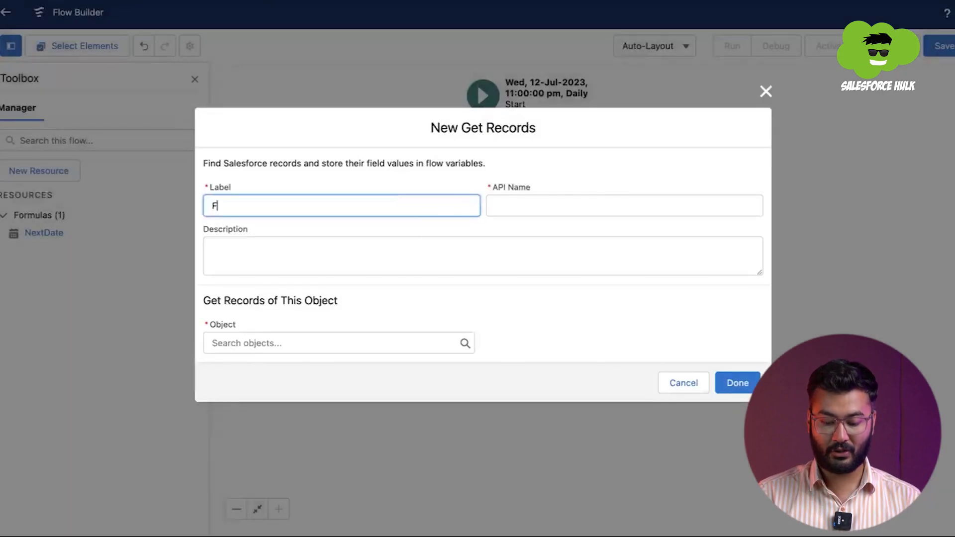
type("etchOpp")
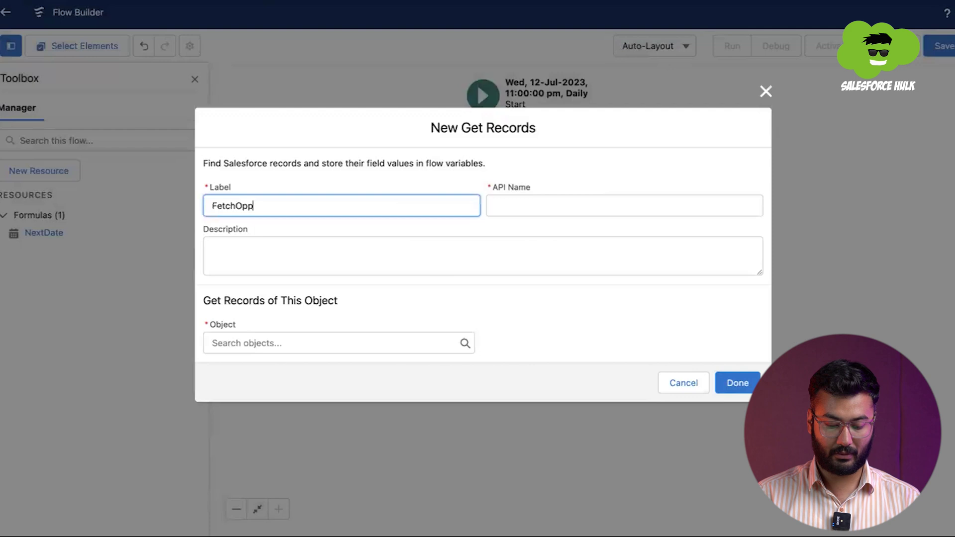
type("OfCl")
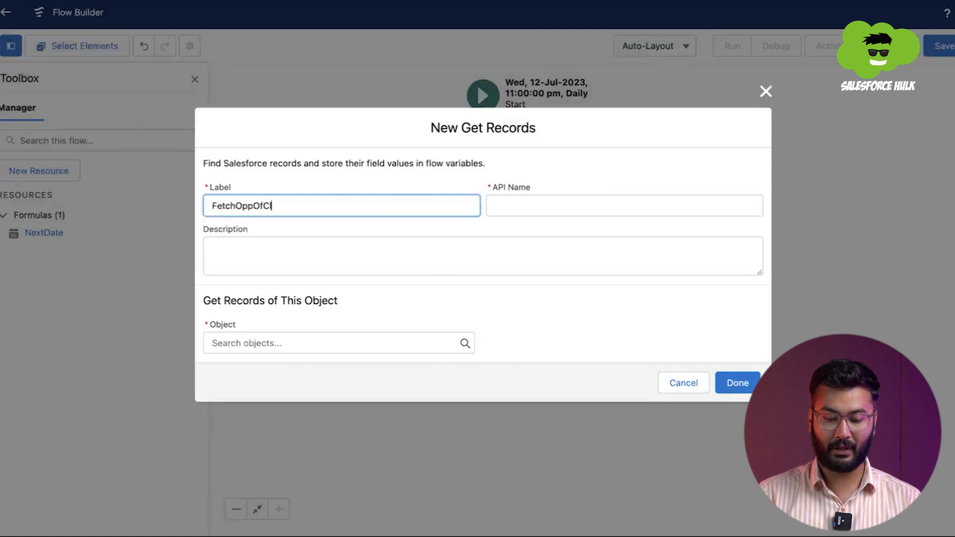
type("oseDate")
key("Tab")
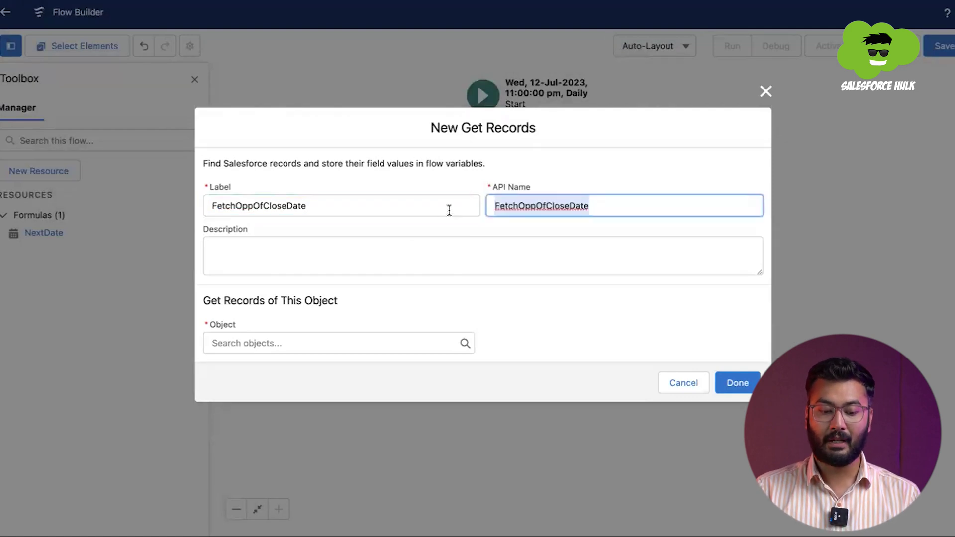
- Choose Opportunity as the object whose records the element retrieves
left_click(303, 344)
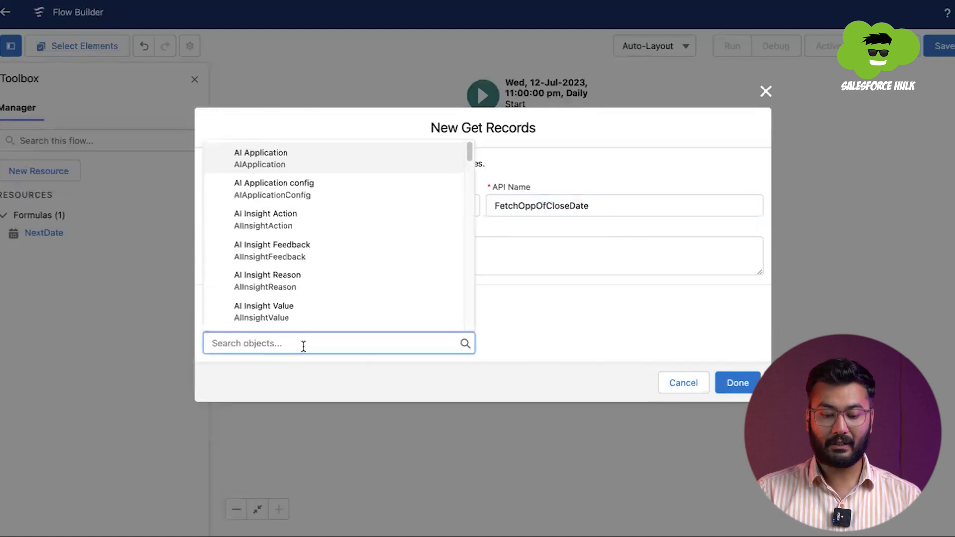
type("oppo")
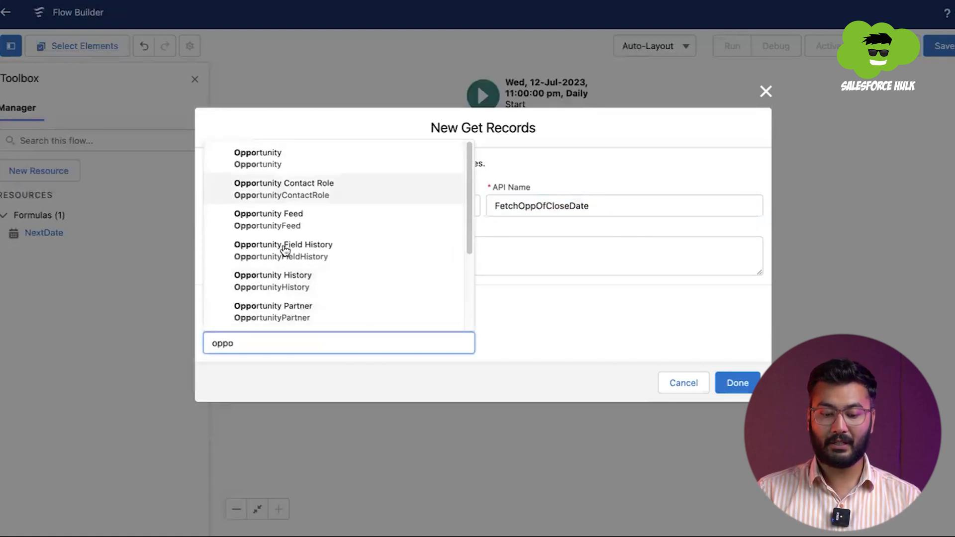
left_click(291, 170)
- Filter the Opportunity records on the condition that CloseDate Equals the NextDate formula
scroll(406, 293, "down", 3)
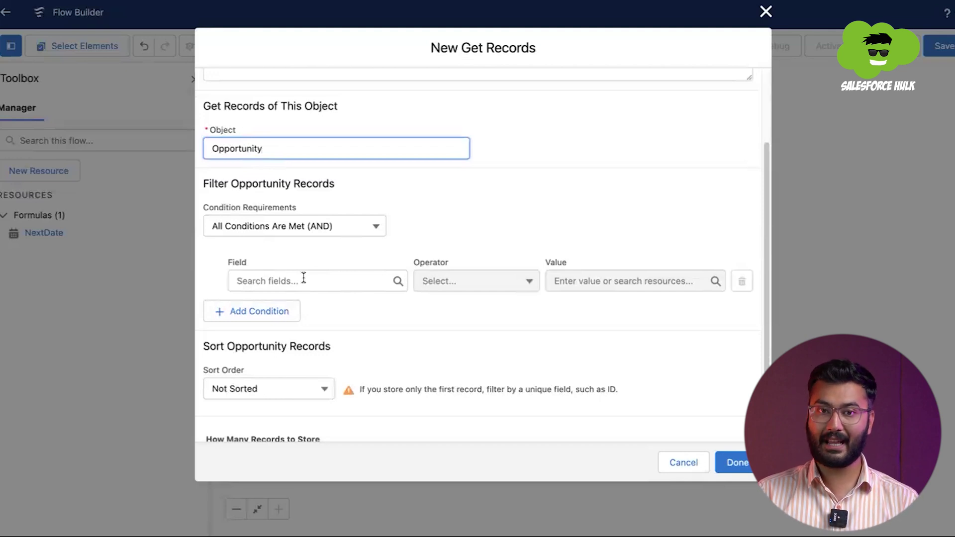
left_click(313, 281)
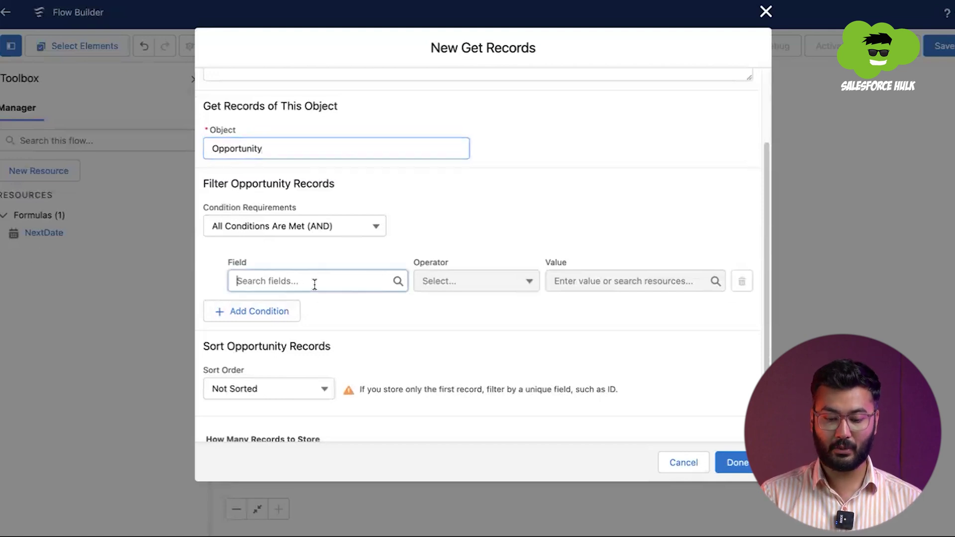
type("clos")
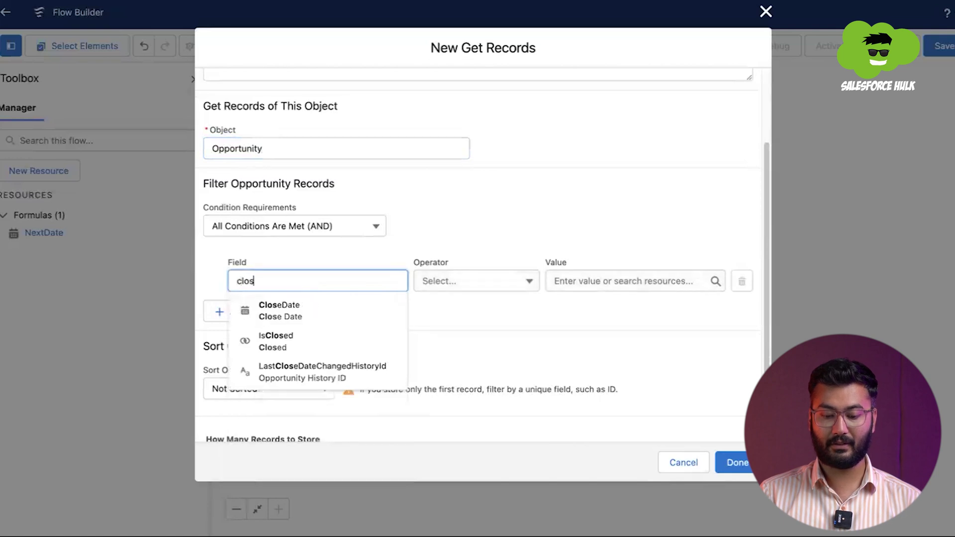
left_click(310, 322)
left_click(589, 276)
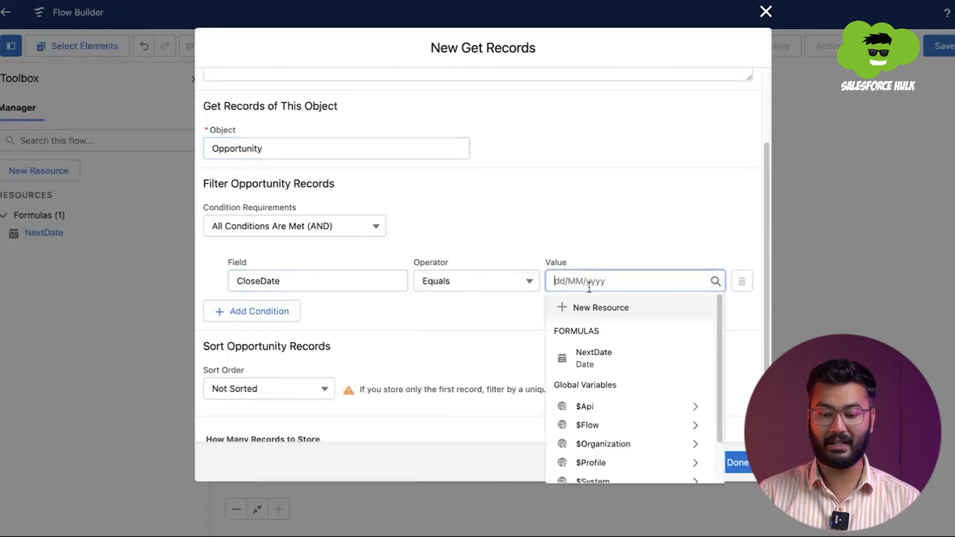
left_click(581, 359)
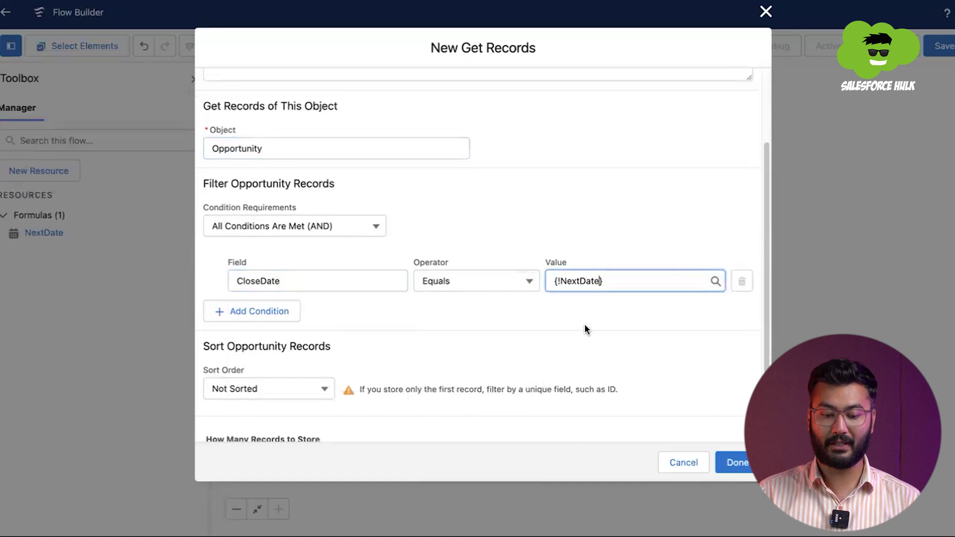
- Leave the opportunity sort order as Not Sorted and set the element to store all records
scroll(407, 350, "down", 2)
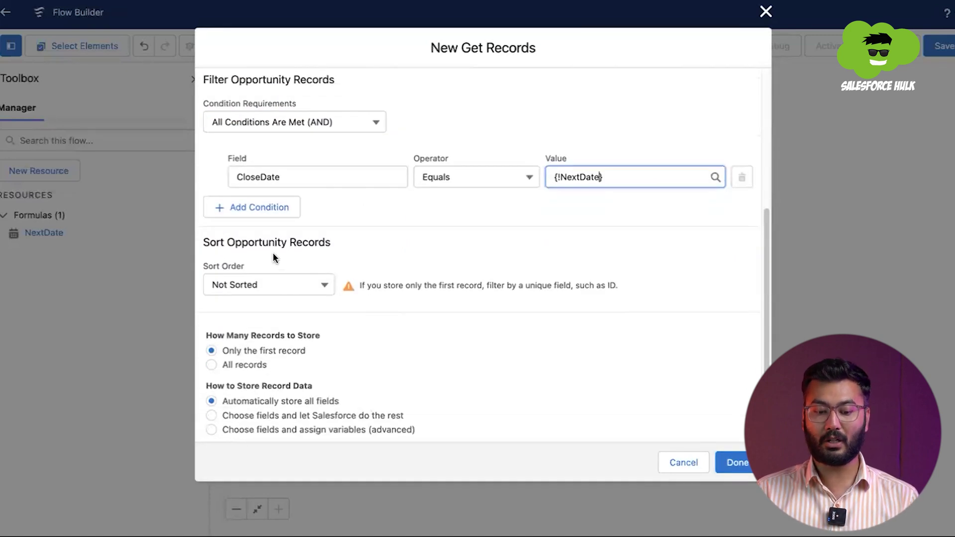
left_click_drag(240, 244, 327, 246)
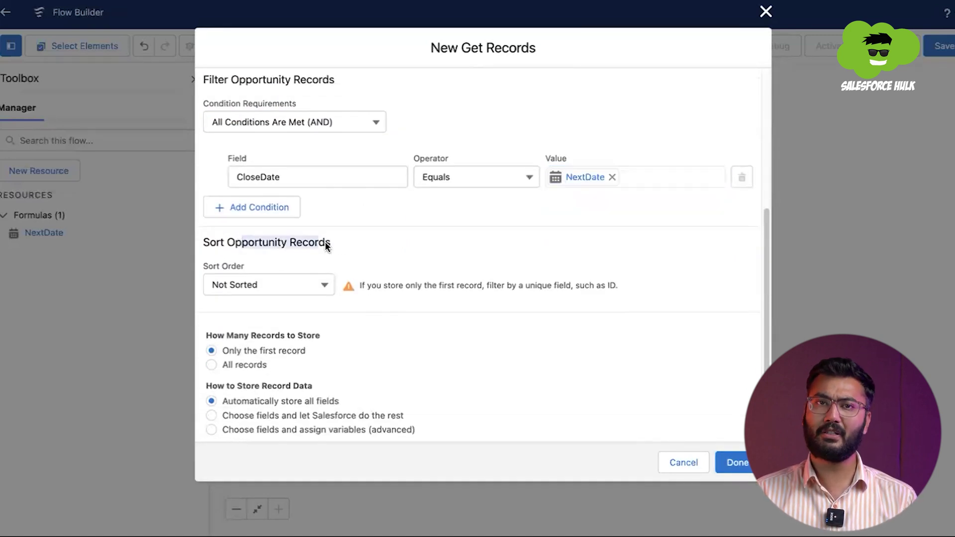
left_click(260, 291)
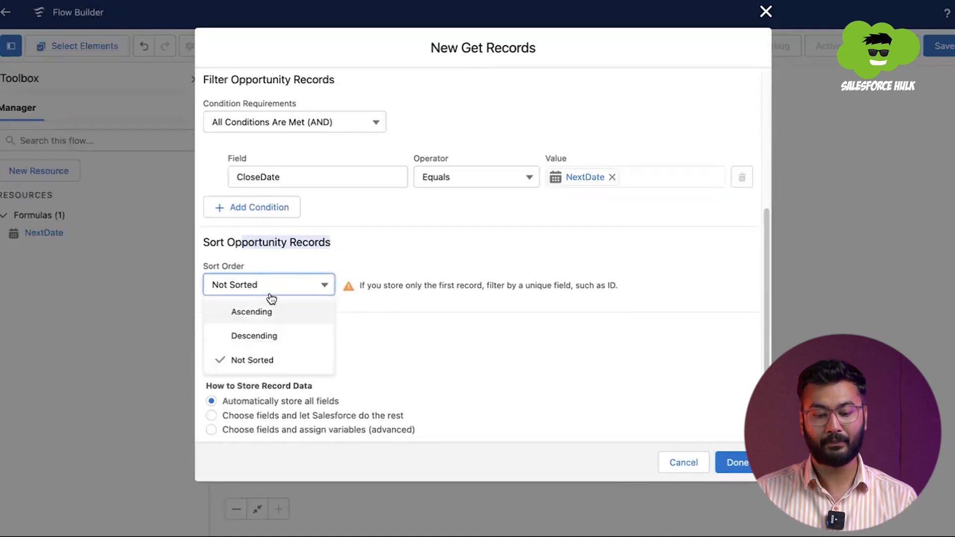
left_click(294, 277)
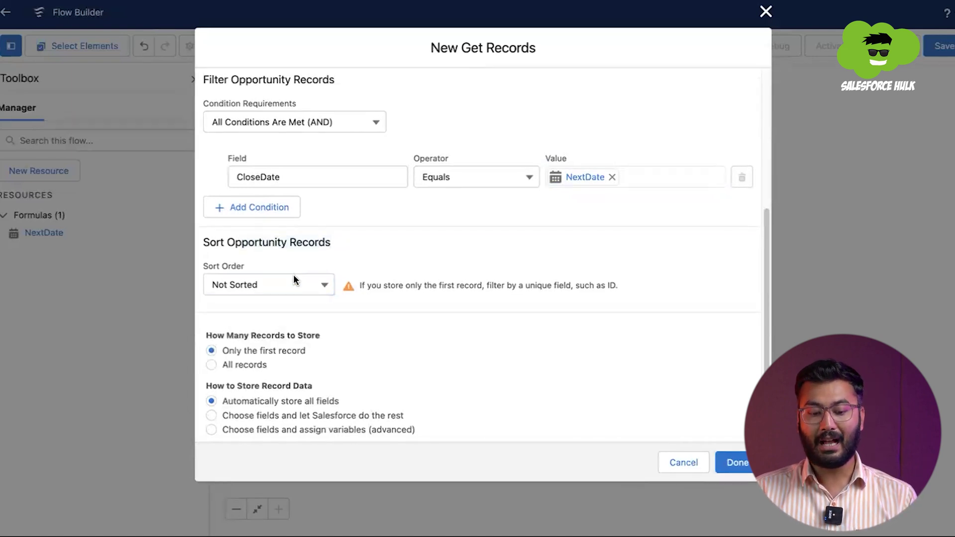
triple_click(295, 340)
left_click(326, 330)
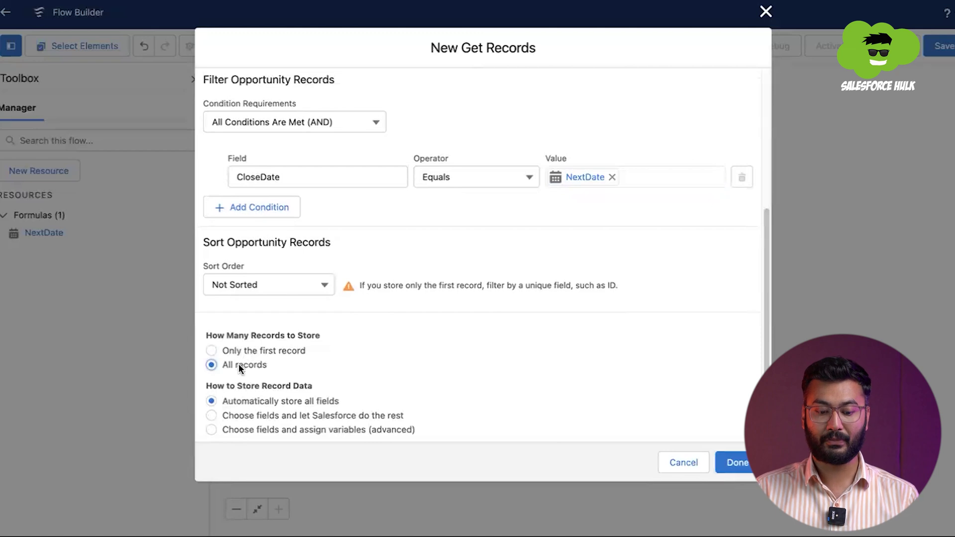
- Set how record data is stored to "Choose fields and let Salesforce do the rest"
left_click_drag(208, 386, 302, 386)
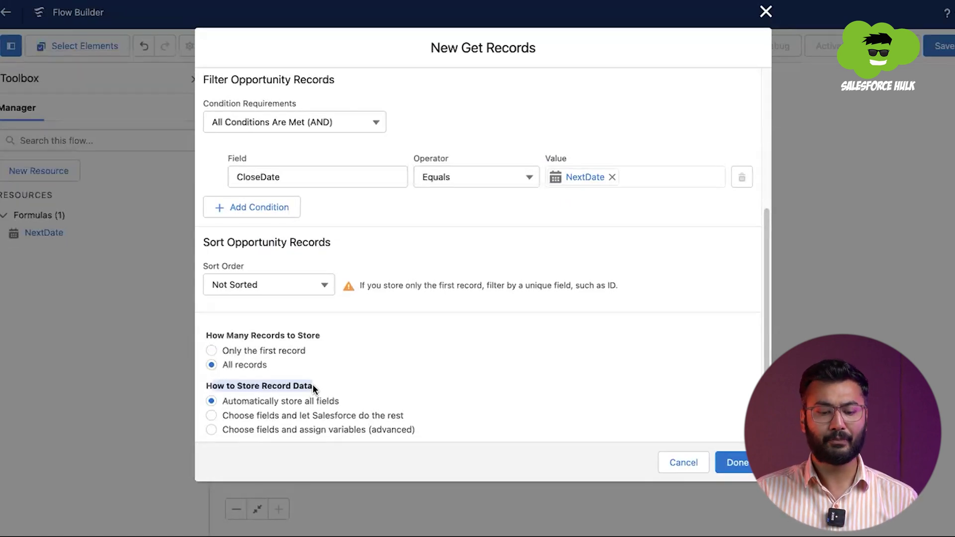
left_click(285, 410)
scroll(286, 413, "down", 3)
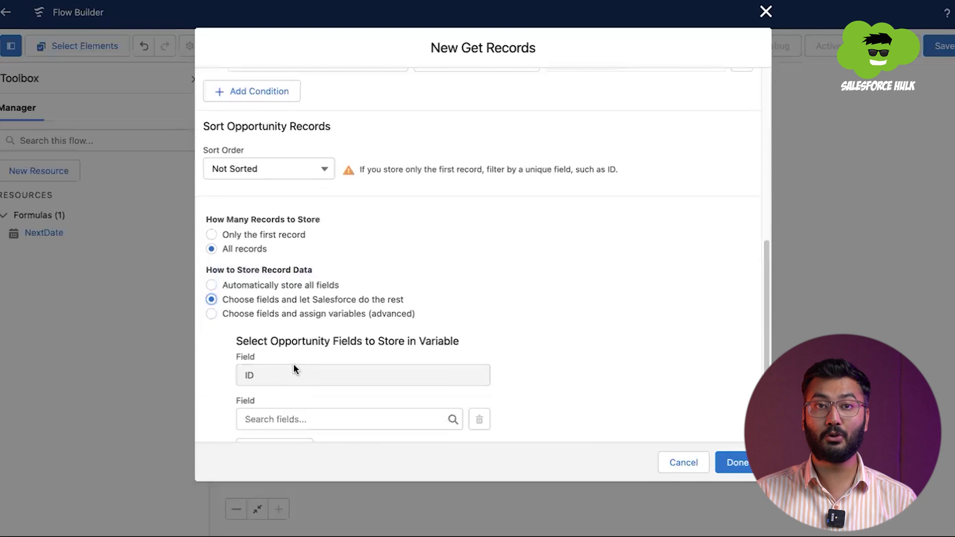
scroll(293, 368, "down", 1)
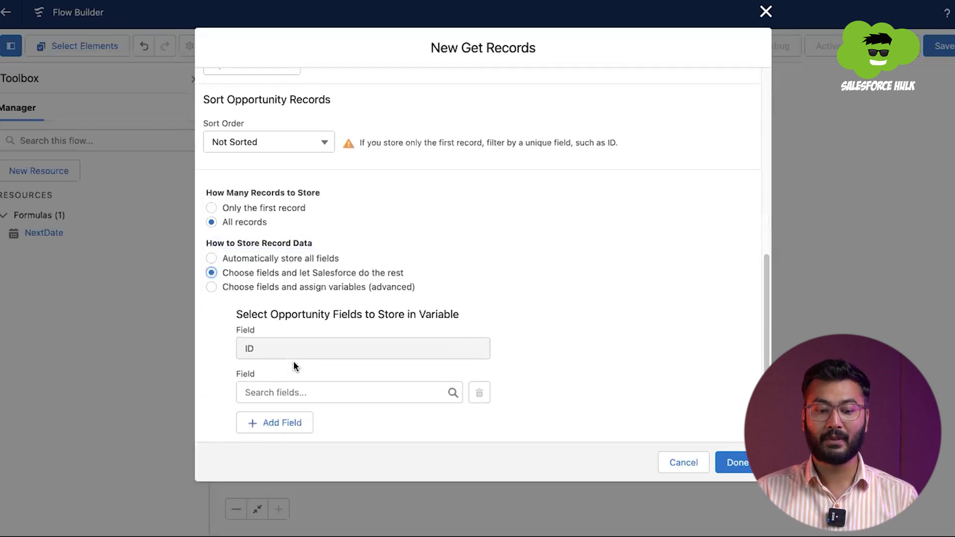
left_click(295, 287)
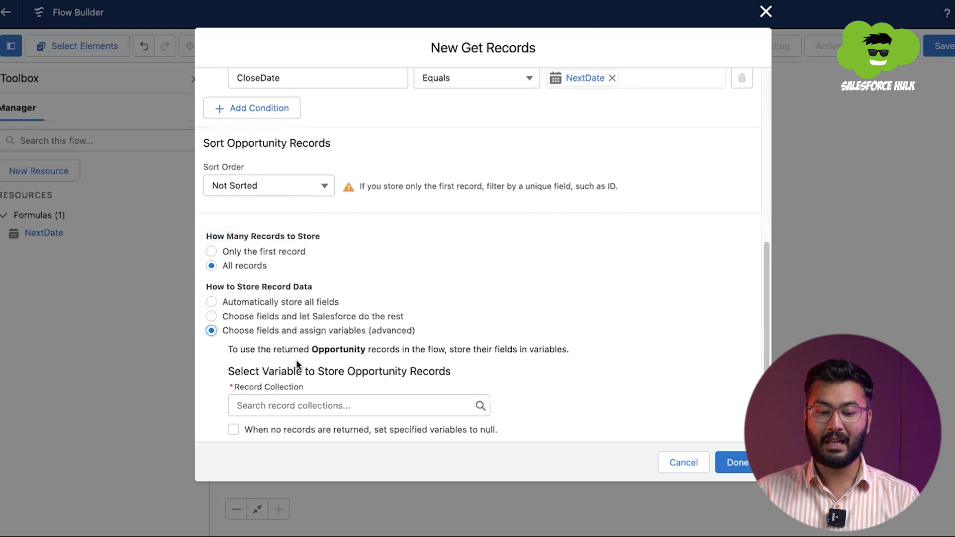
left_click(291, 316)
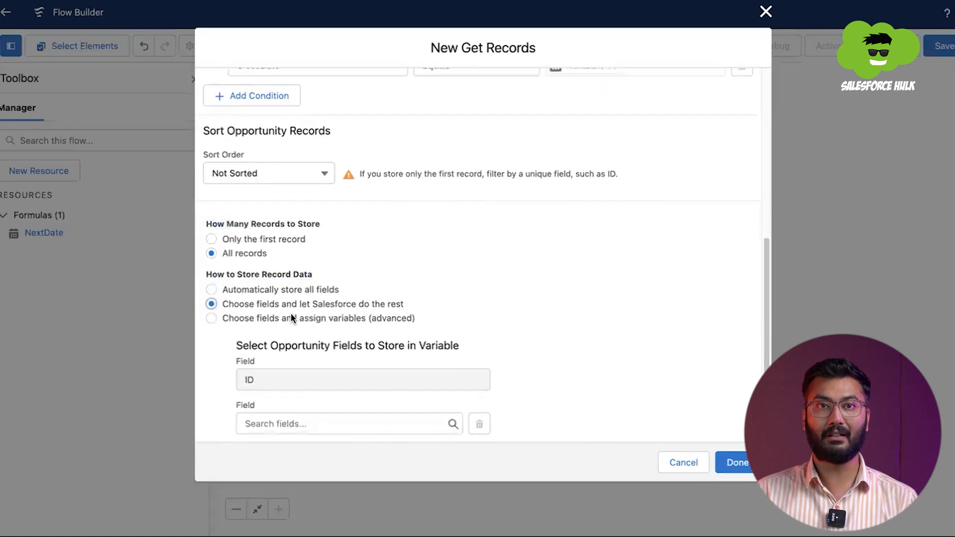
scroll(282, 377, "down", 1)
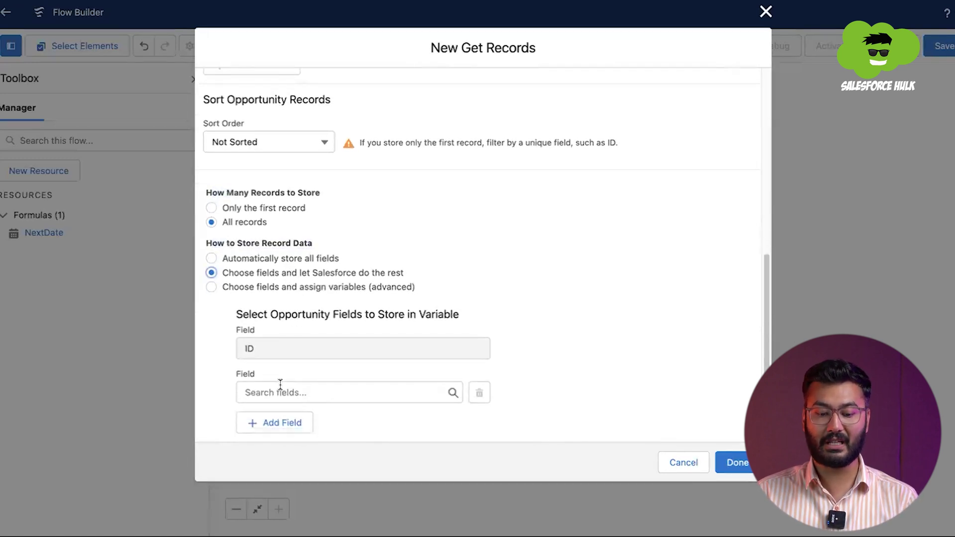
- Include OwnerId in the stored Opportunity fields and finish the Get Records element
left_click(277, 391)
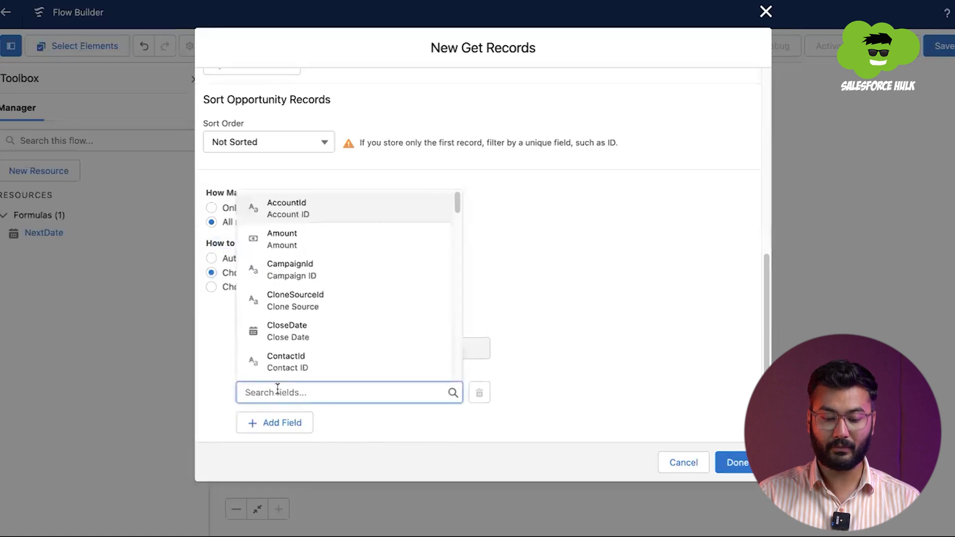
type("owne")
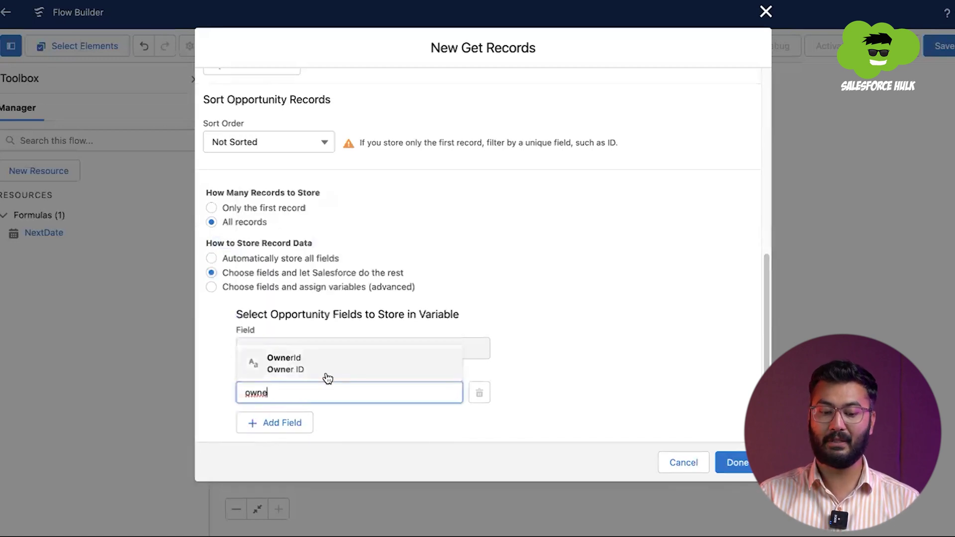
left_click(328, 374)
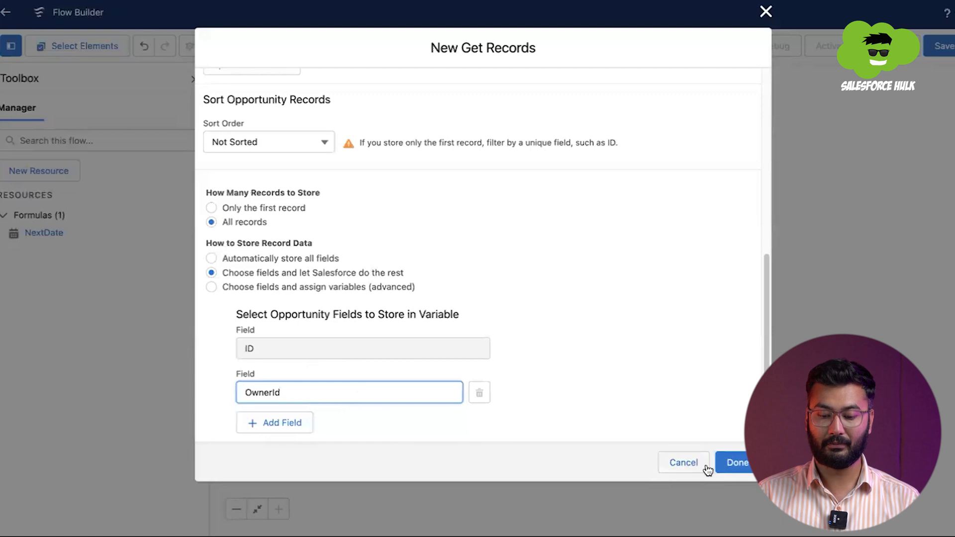
left_click(737, 463)
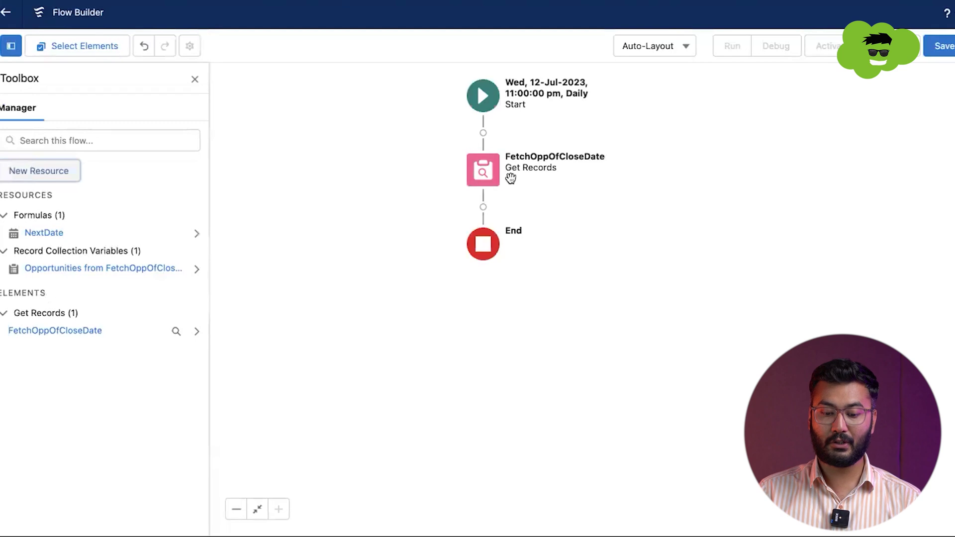
- Add a Loop element after FetchOppOfCloseDate, labelled "Loop on records" with the API name Loop_on_records
left_click(483, 207)
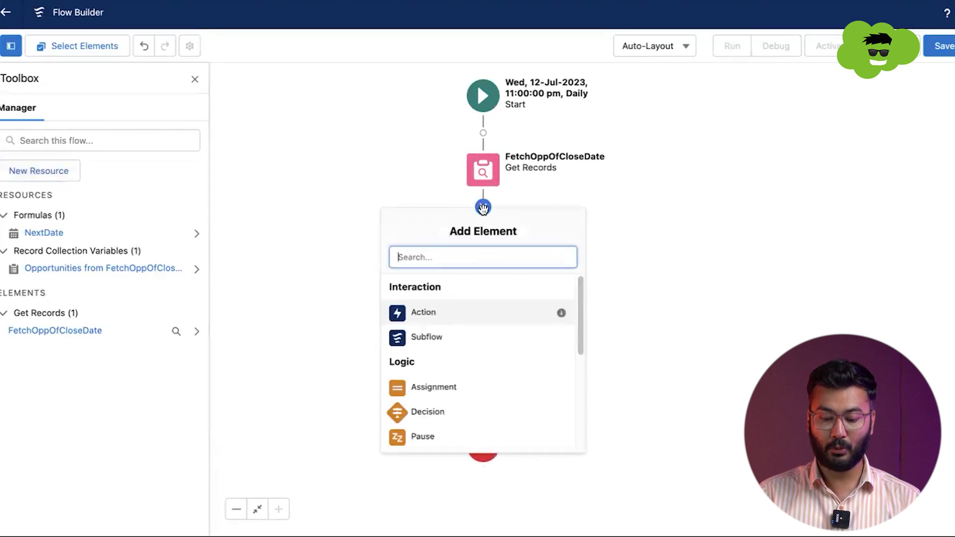
type("loop")
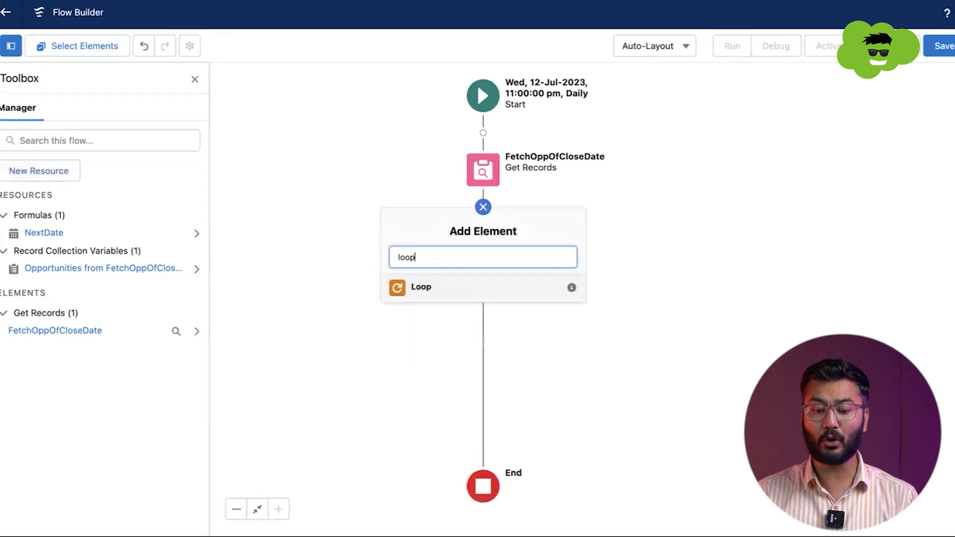
left_click(454, 285)
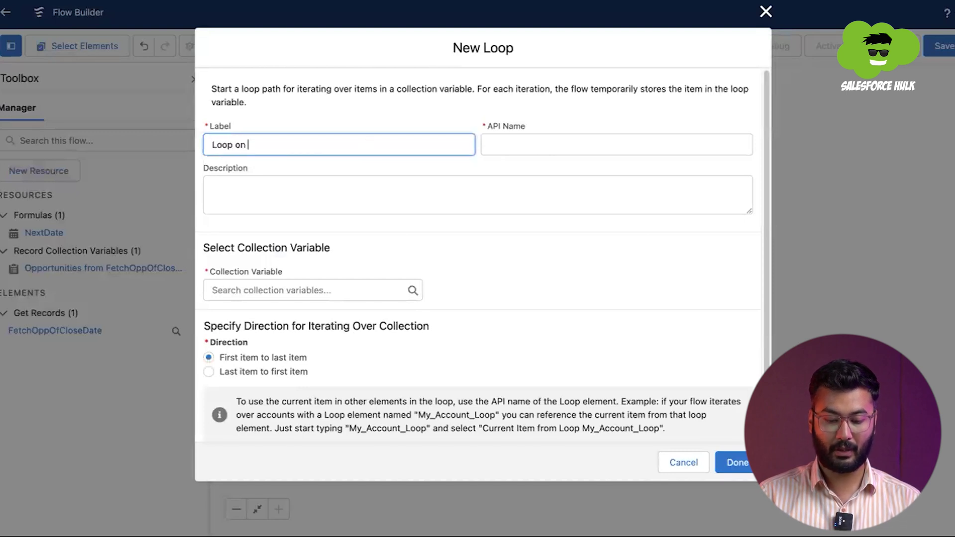
type("ds")
key("Tab")
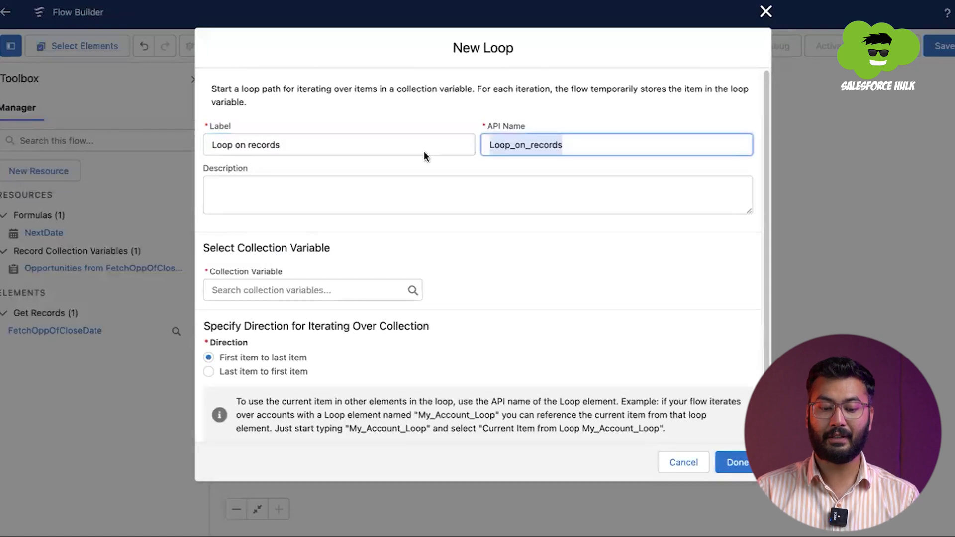
- Set the loop to iterate over the Opportunities from FetchOppOfCloseDate collection, first item to last item, and finish the element
scroll(359, 230, "down", 1)
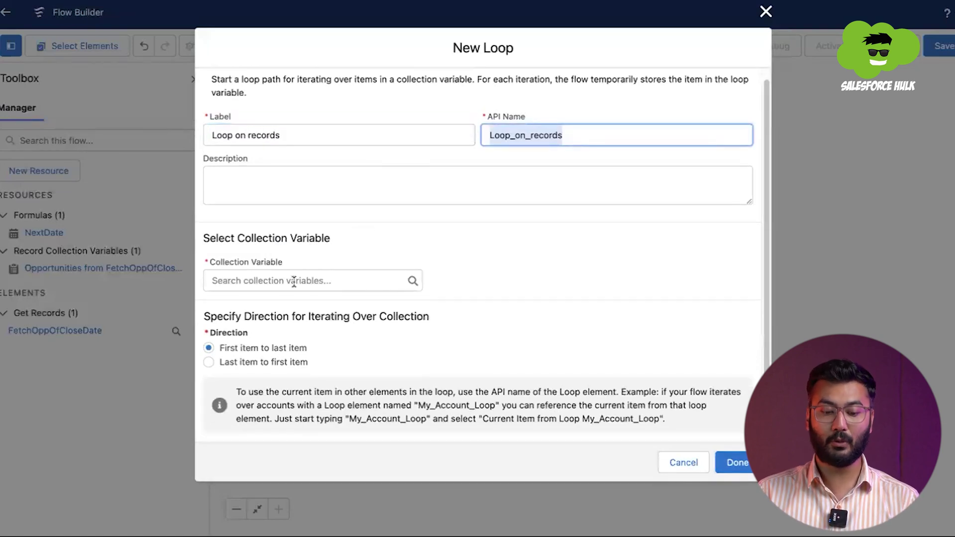
left_click(294, 282)
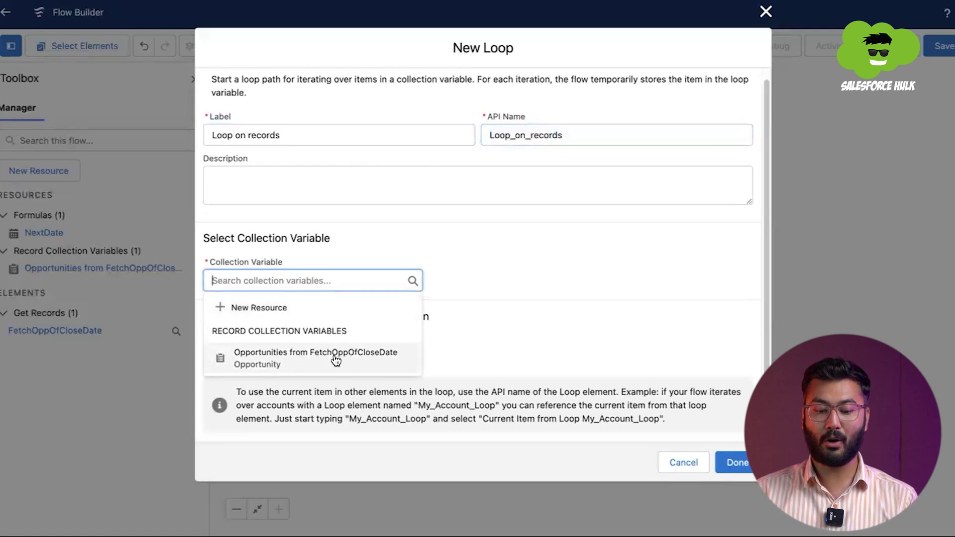
left_click(374, 357)
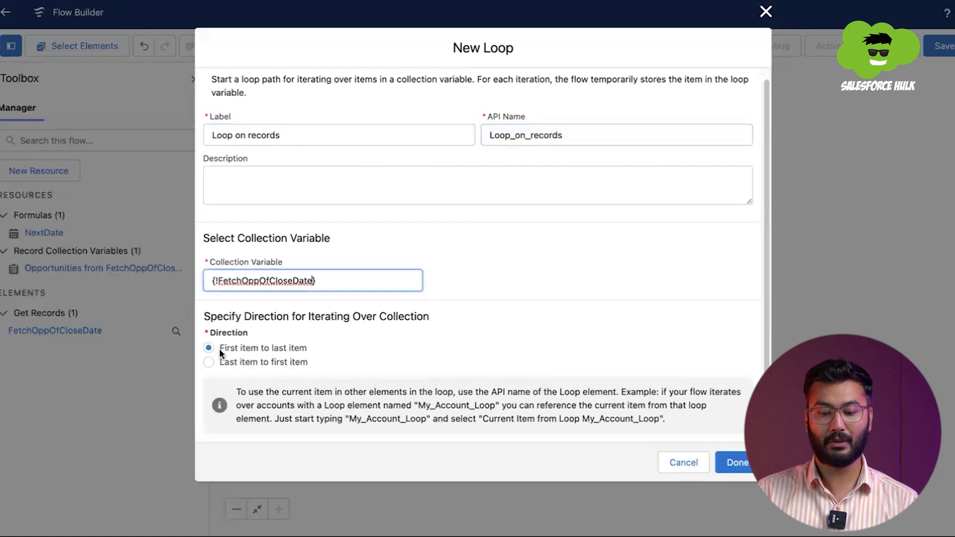
left_click(731, 461)
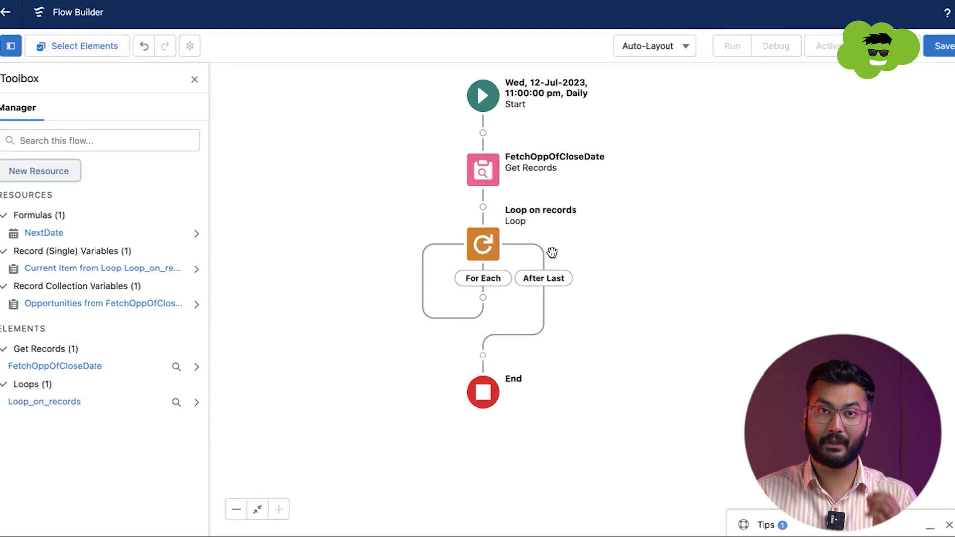
left_click(483, 298)
type("n")
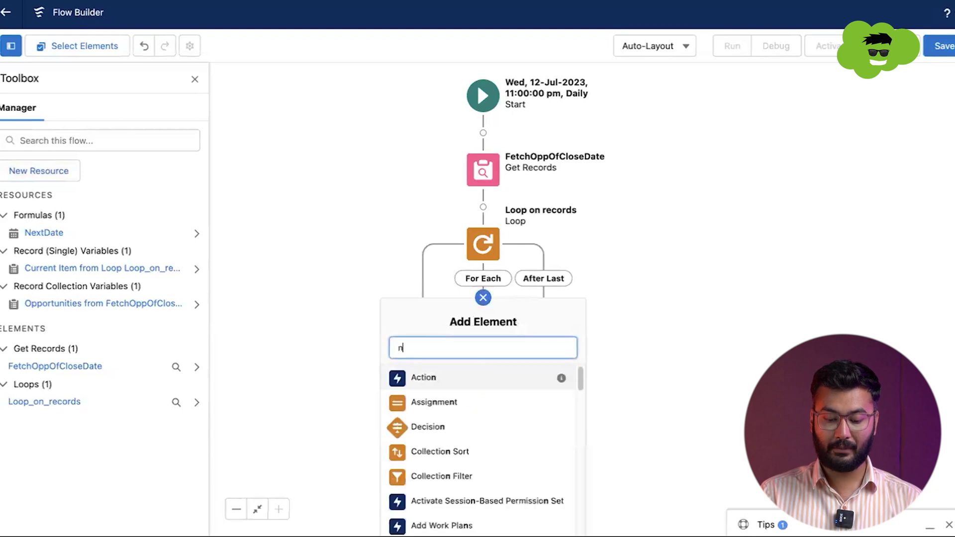
key("BackSpace")
type("actio")
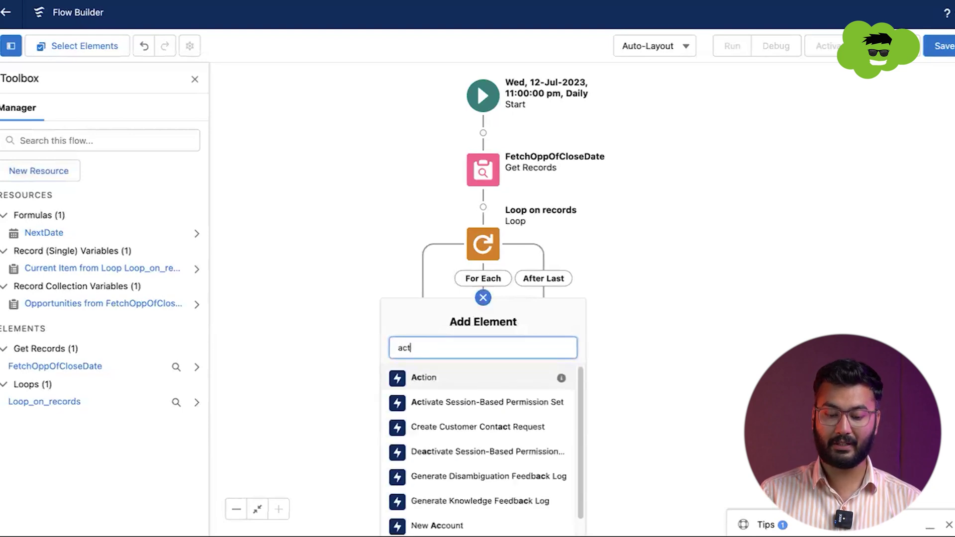
left_click(444, 377)
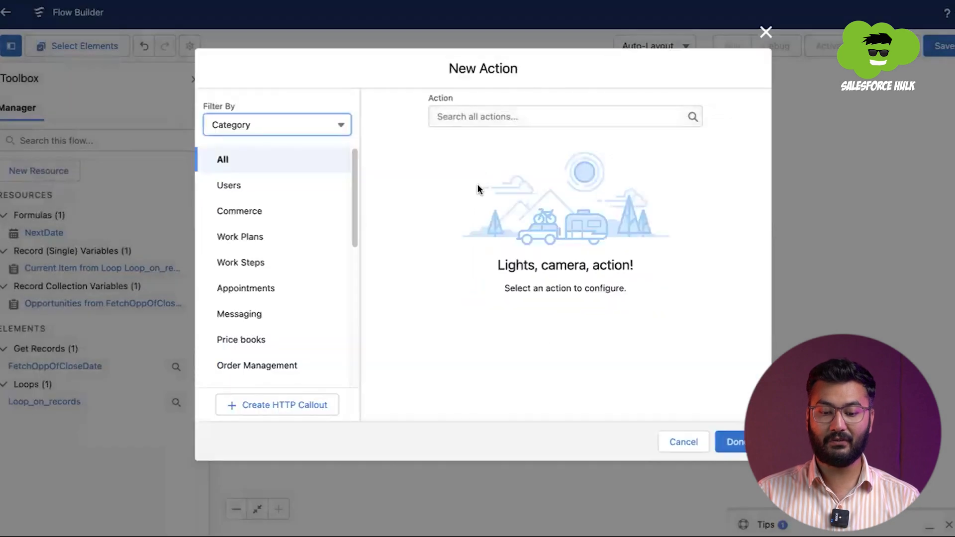
left_click(486, 117)
type("custom")
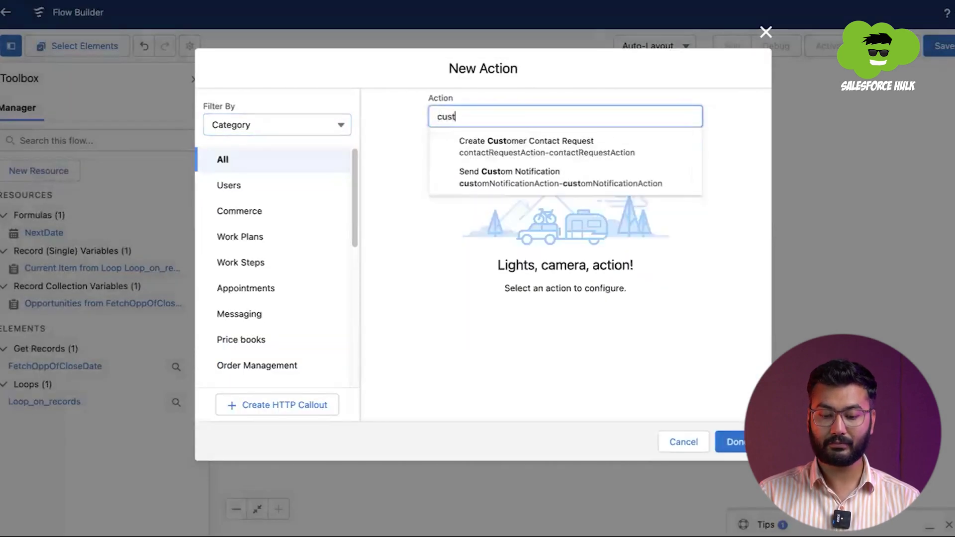
left_click(478, 177)
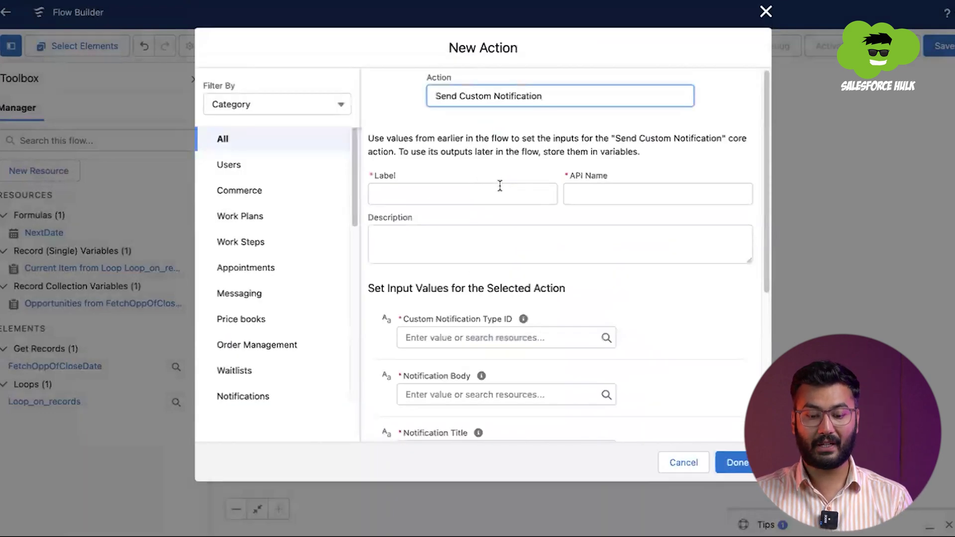
scroll(500, 185, "down", 2)
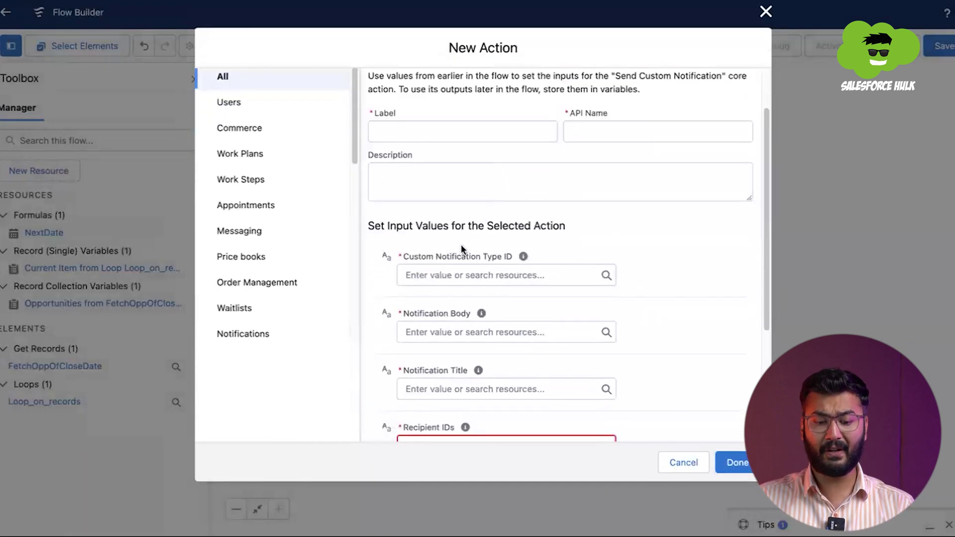
scroll(458, 261, "down", 2)
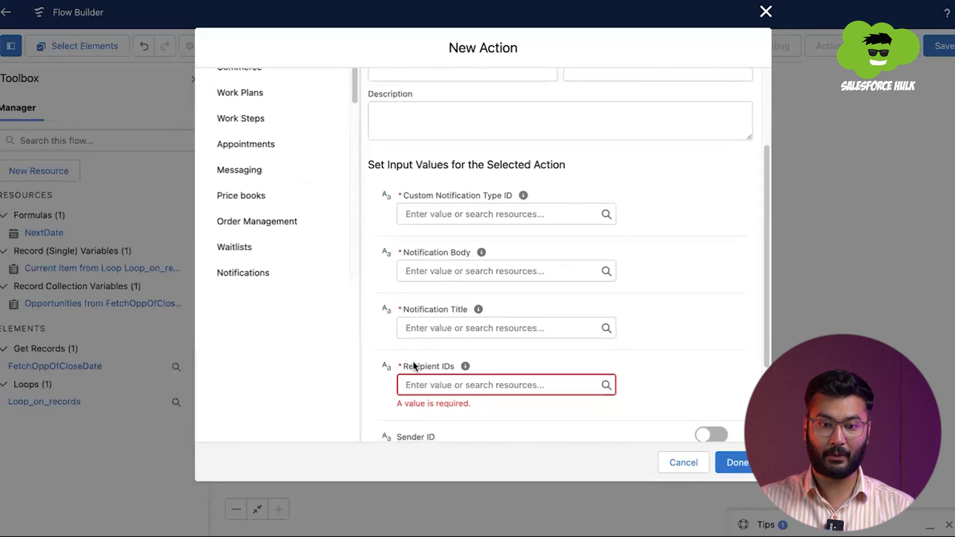
mouse_move(466, 368)
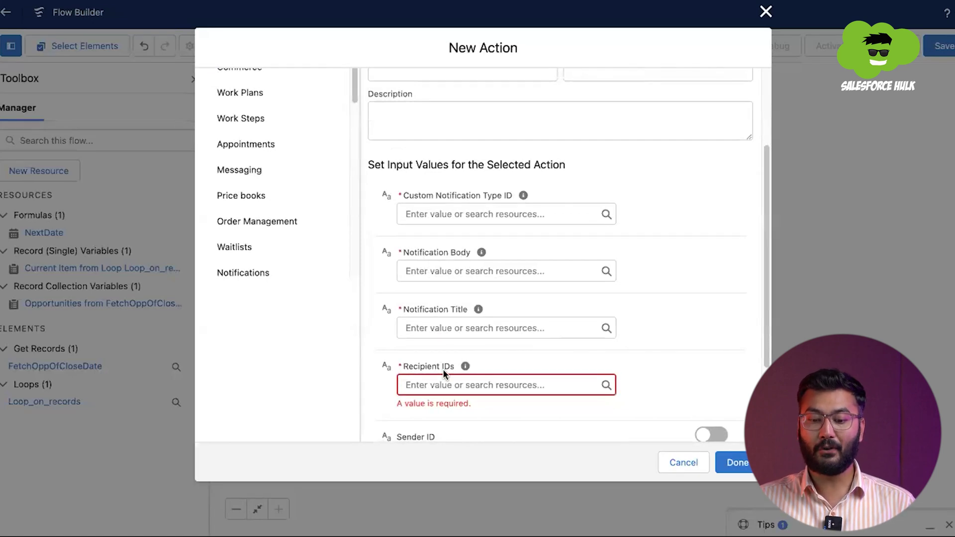
left_click(764, 14)
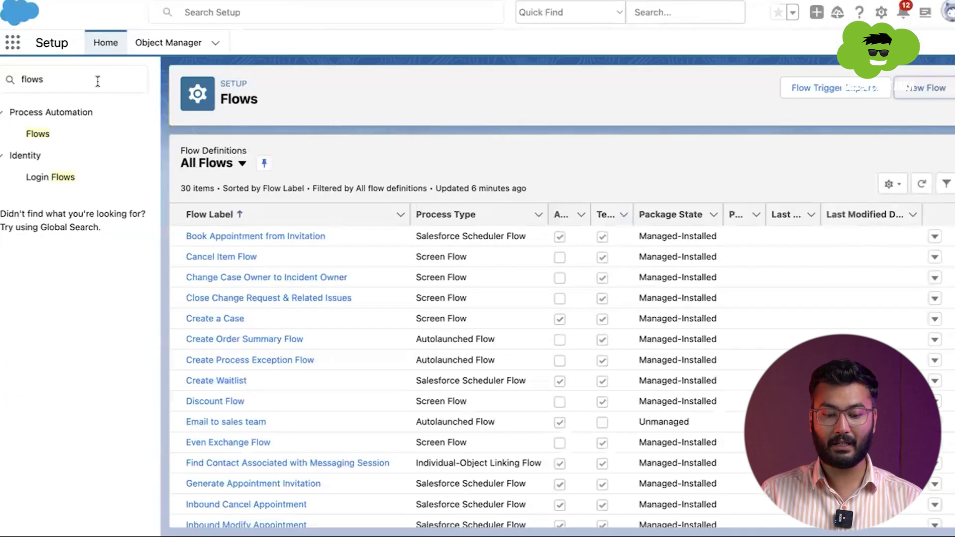
- Search Setup for "custom noti" and open the Custom Notifications page
double_click(98, 81)
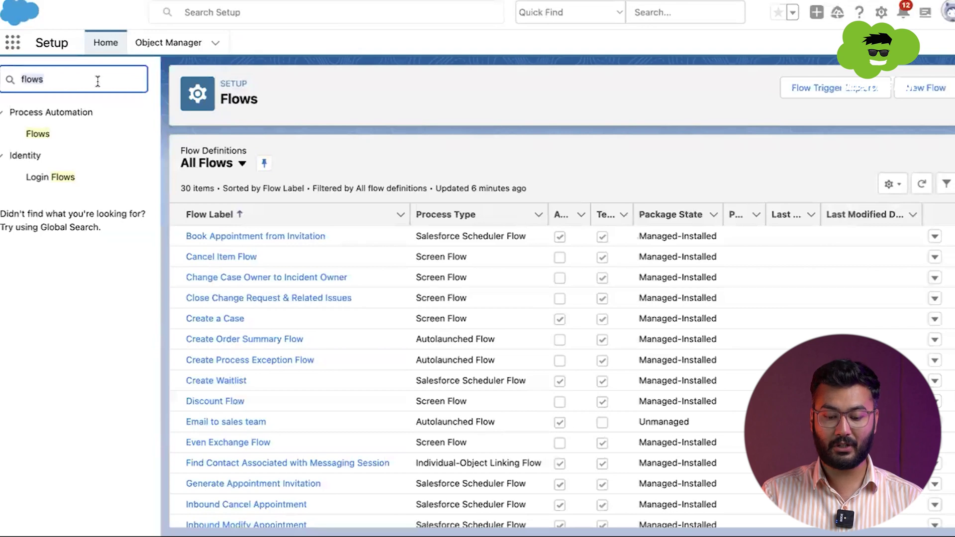
type("cus")
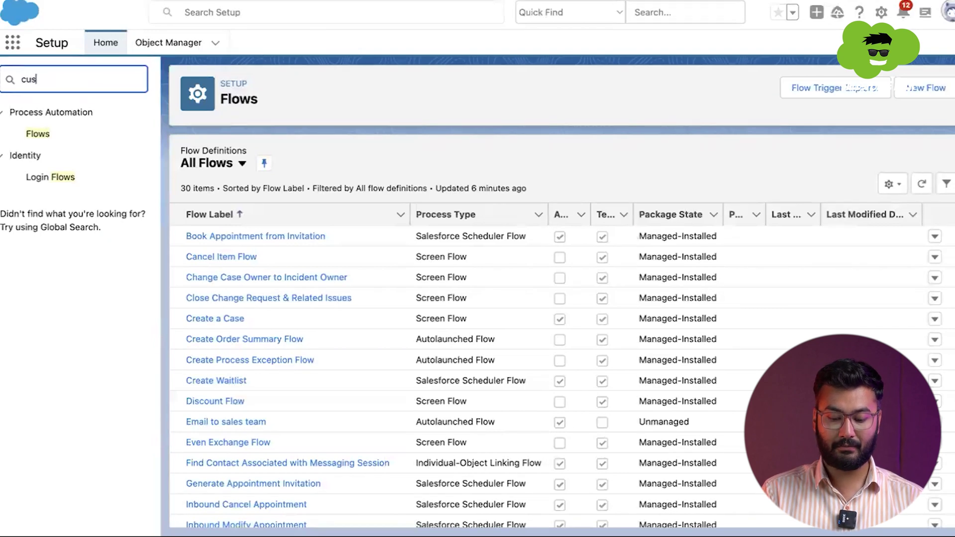
type("tom noti")
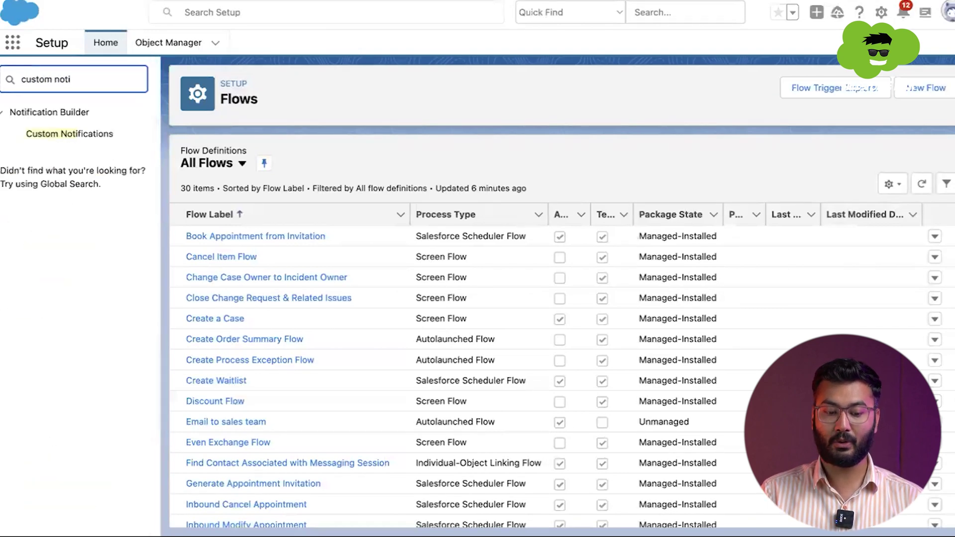
left_click(70, 134)
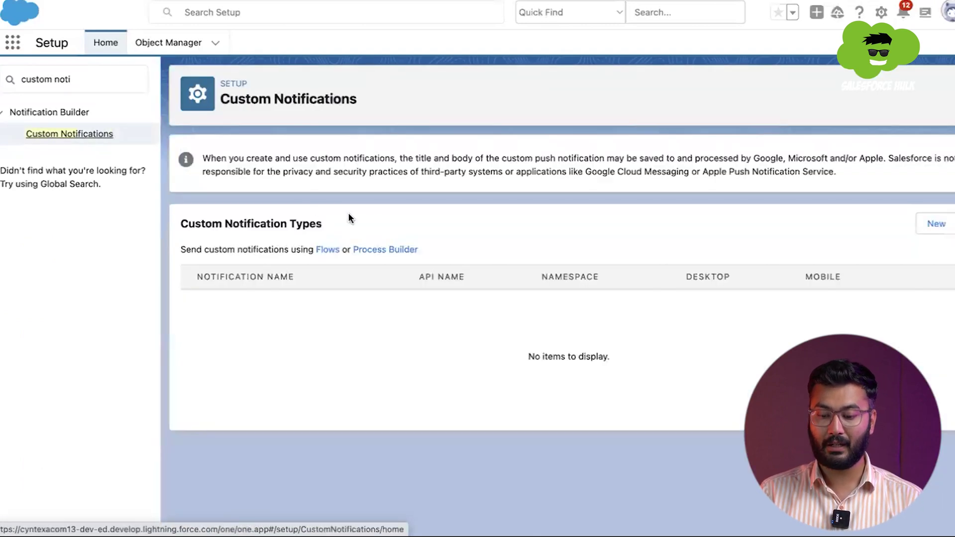
- Create a custom notification type named OppNotification that supports the Desktop and Mobile channels, and save it
left_click(921, 221)
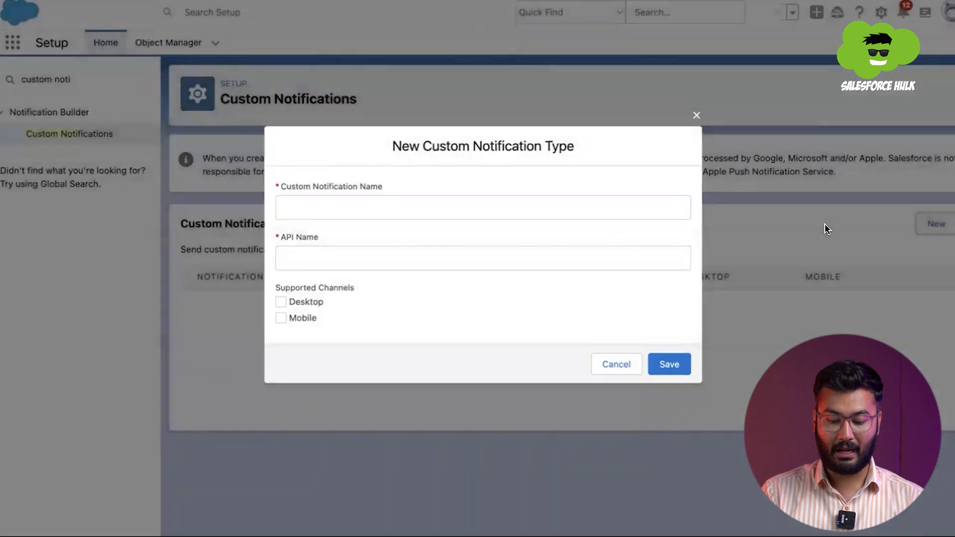
left_click(482, 211)
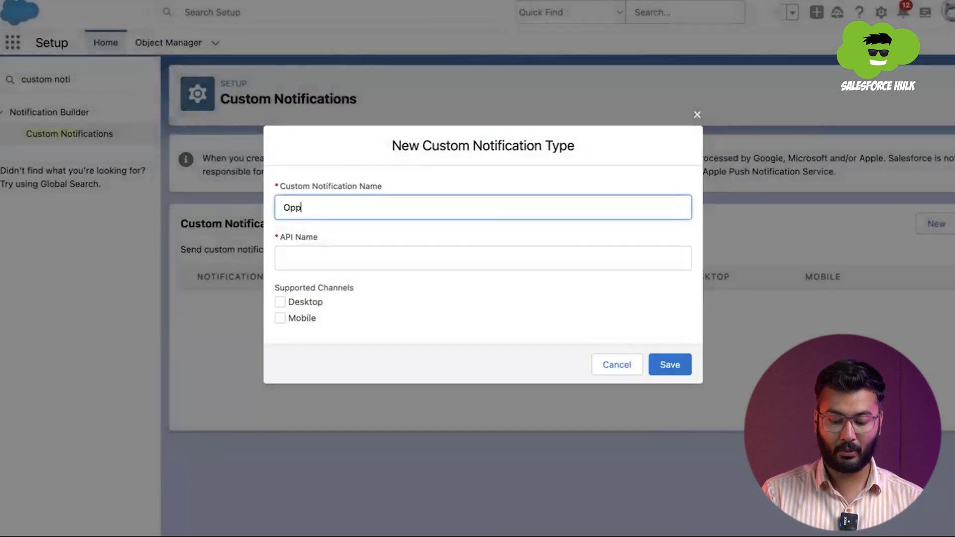
type("OppNotification")
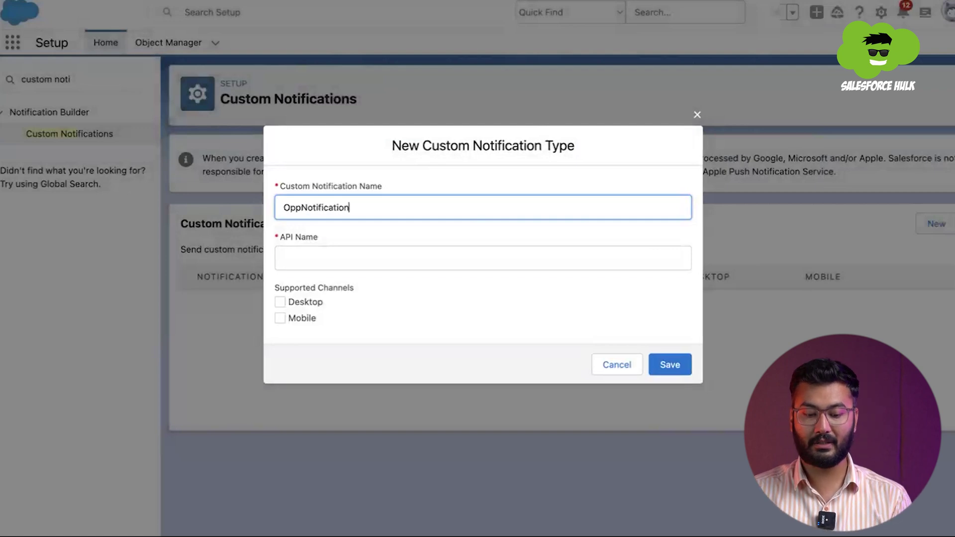
key("Tab")
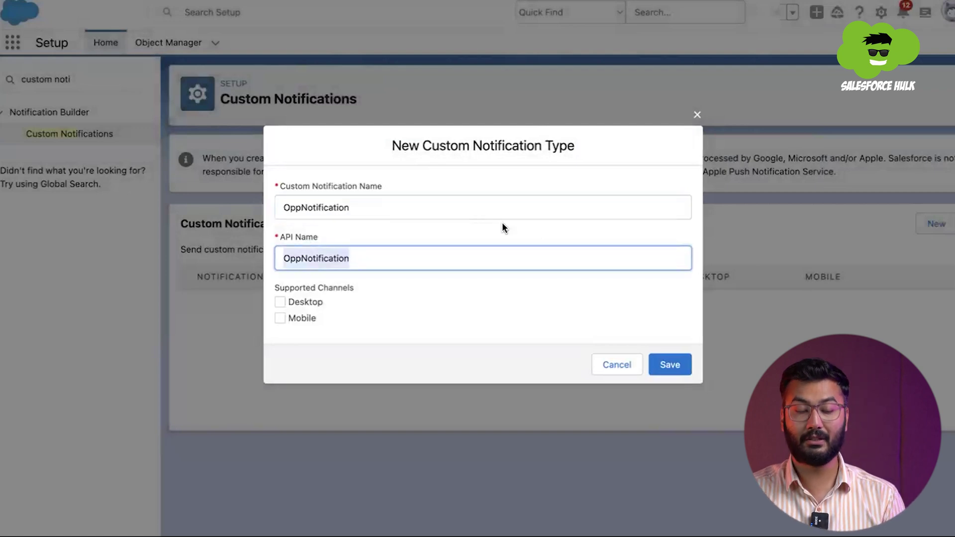
left_click(301, 303)
left_click(303, 321)
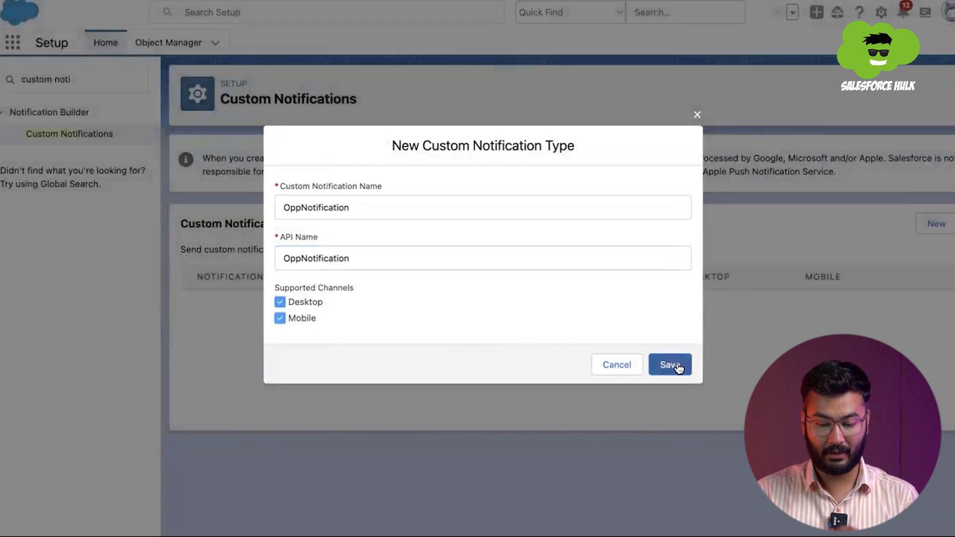
left_click(674, 364)
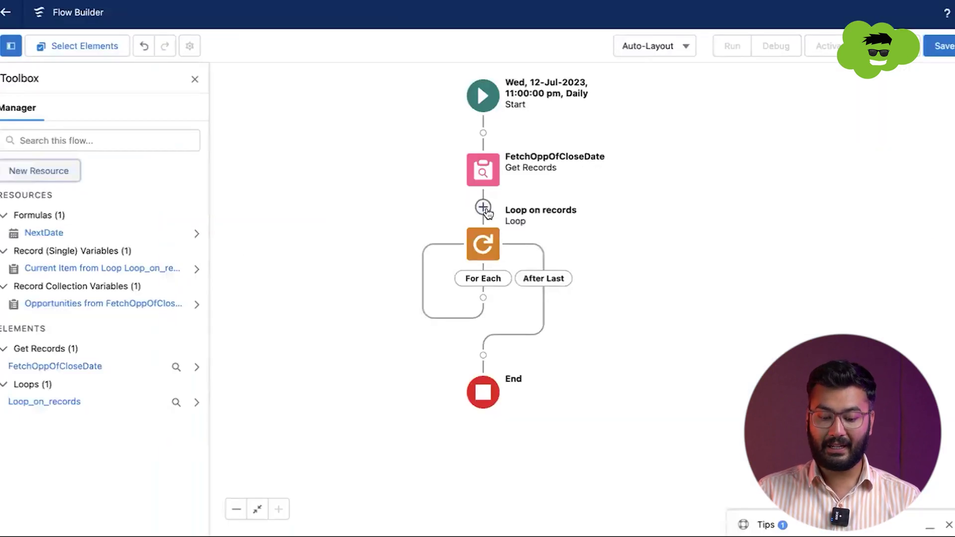
- In the flow, add a Get Records element between FetchOppOfCloseDate and the loop, labelled "Get Notification Type" with API name Get_Notification_Type
left_click(483, 207)
type("get")
left_click(453, 295)
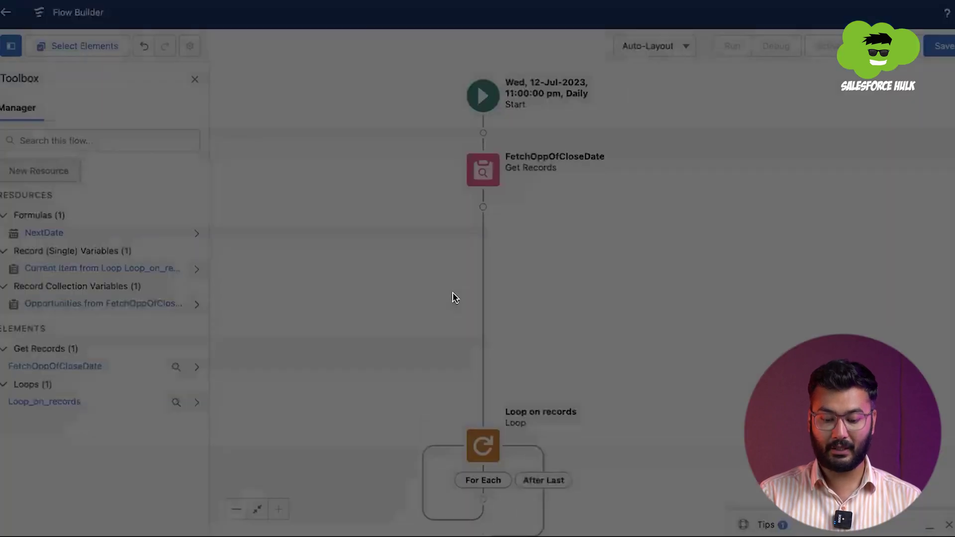
type("Ge")
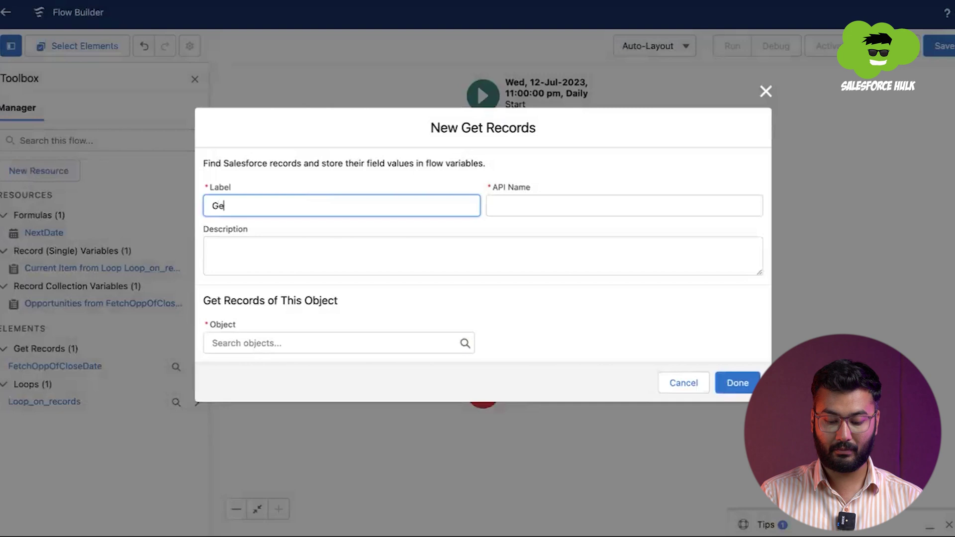
type("t Notifition T")
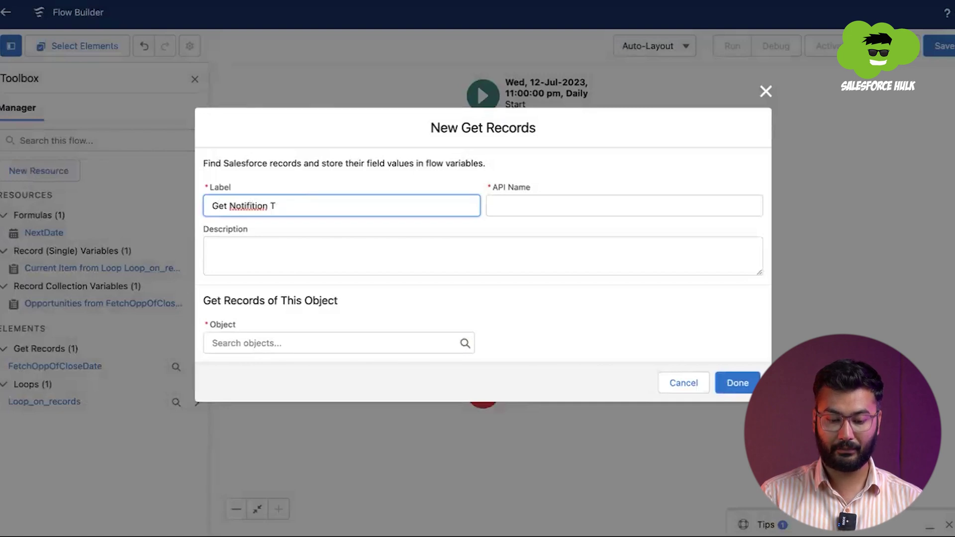
type("ype")
right_click(251, 207)
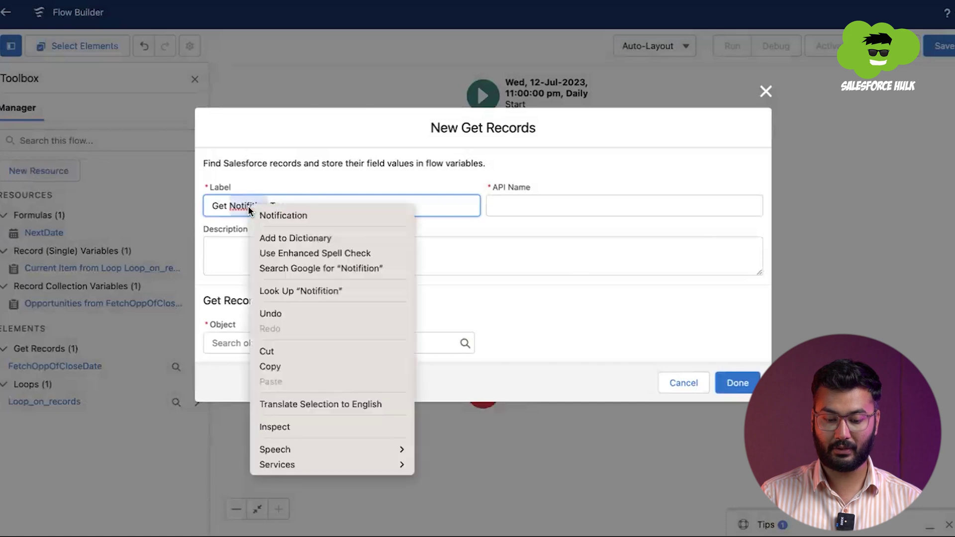
left_click(269, 218)
key("Tab")
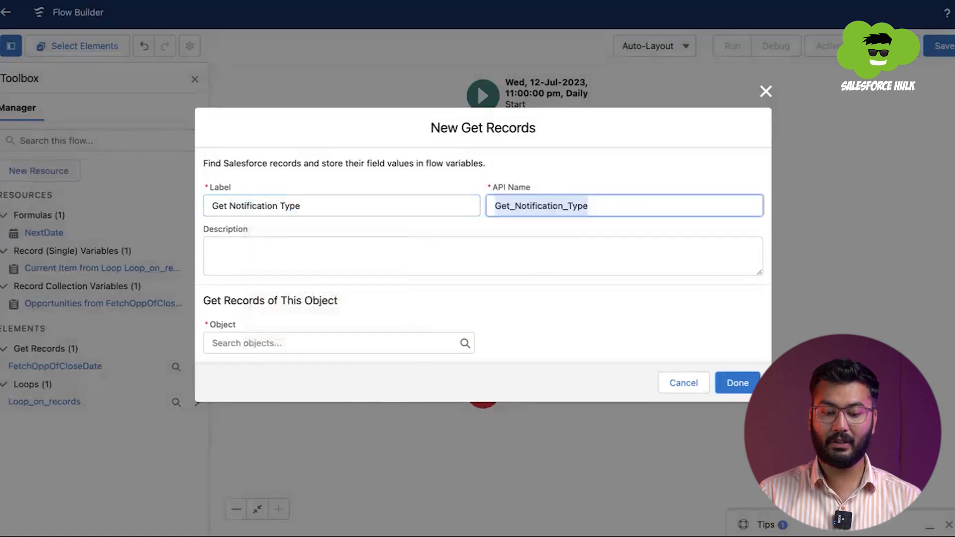
- Set the object of the Get Notification Type element to Custom Notification Type
left_click(325, 272)
left_click(289, 341)
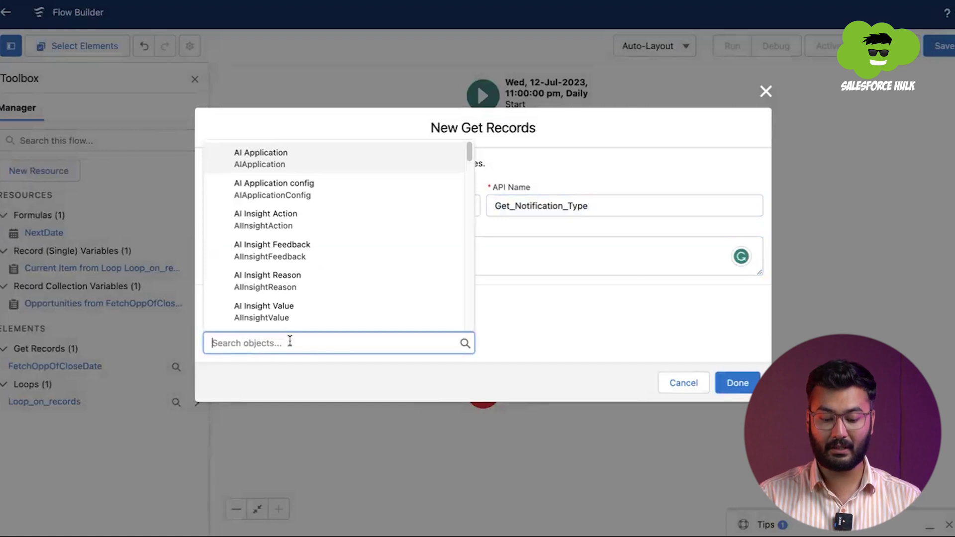
type("custom not")
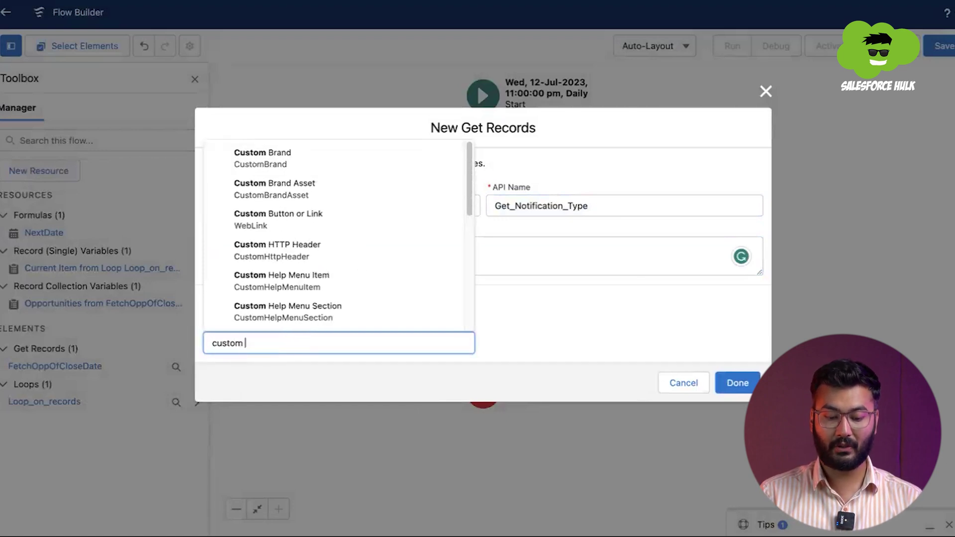
left_click(330, 319)
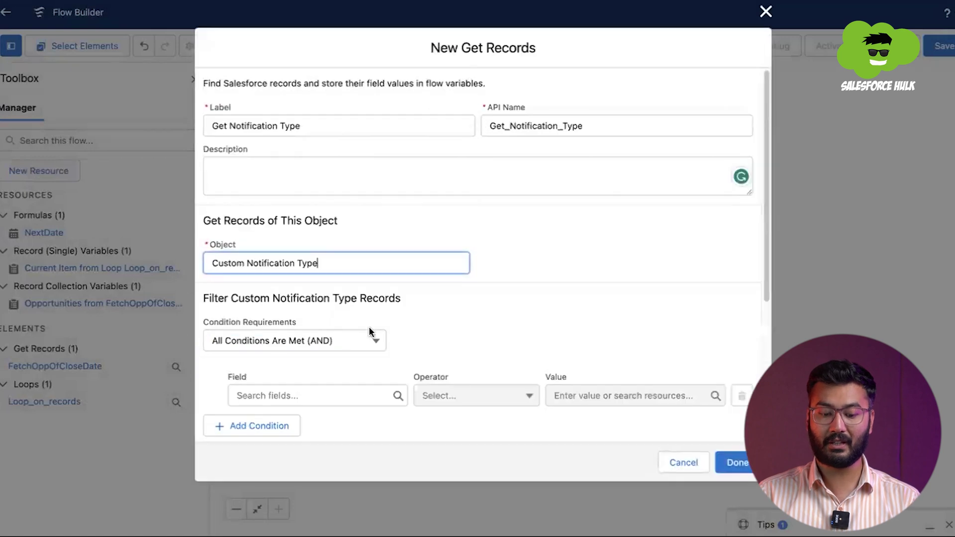
- Set the condition requirements to None so all Custom Notification Type records are retrieved, and finish the Get Records element
scroll(303, 306, "down", 2)
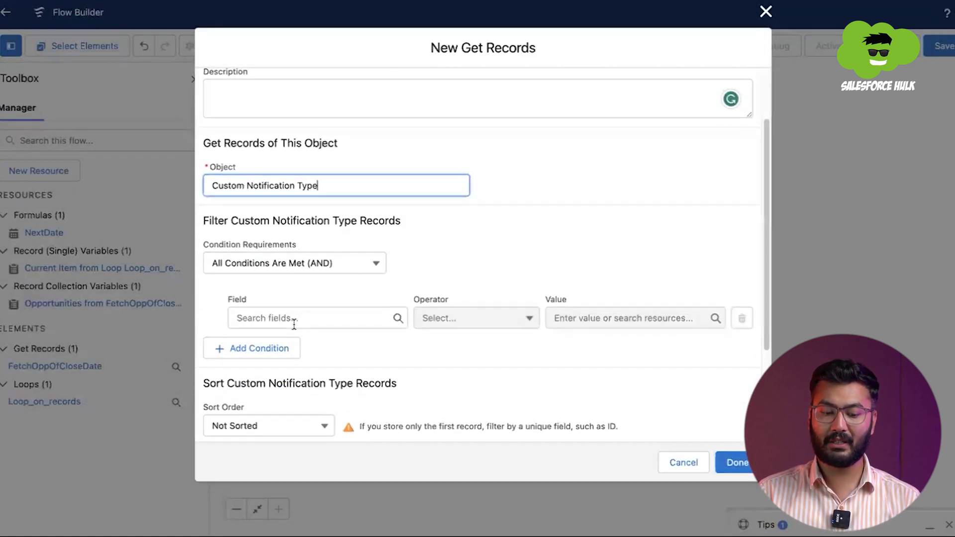
left_click(296, 262)
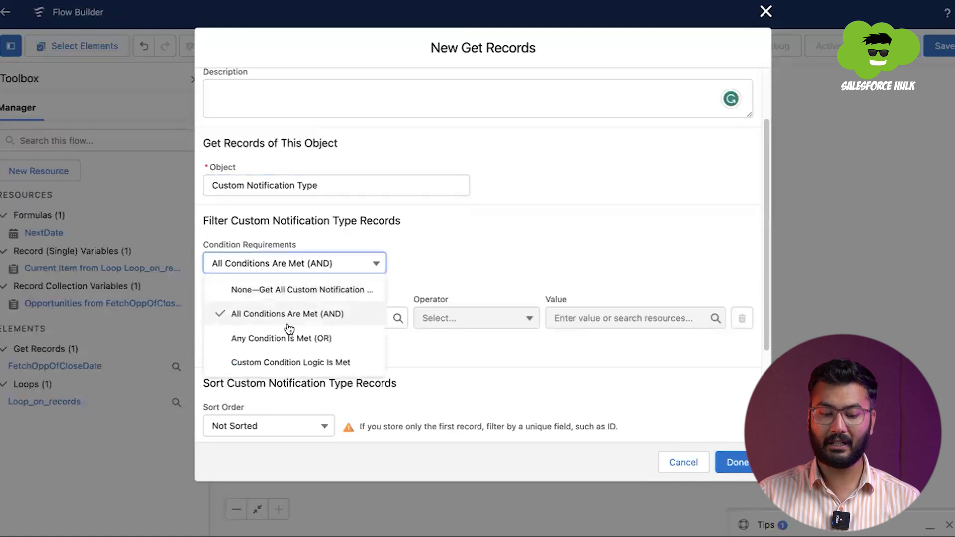
left_click(289, 289)
scroll(285, 289, "down", 1)
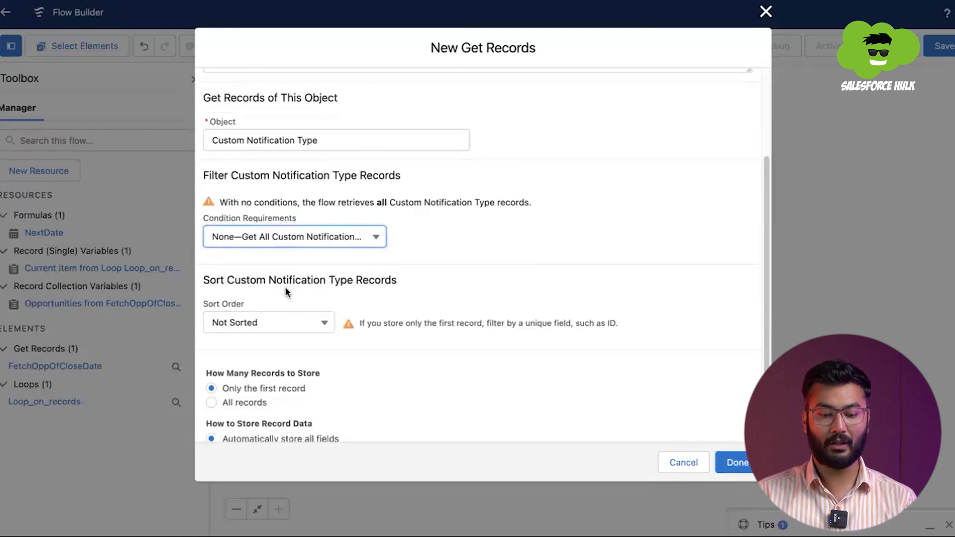
scroll(285, 288, "down", 1)
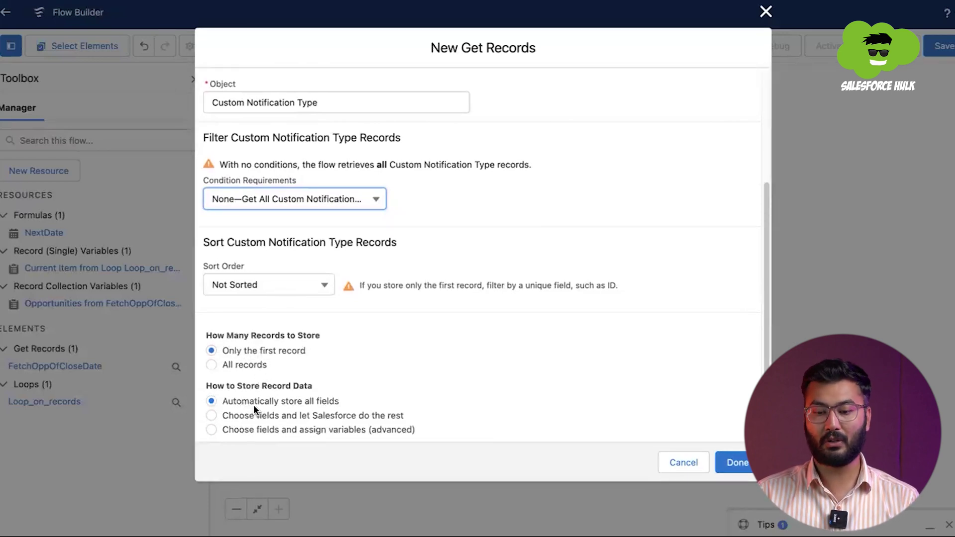
left_click(726, 461)
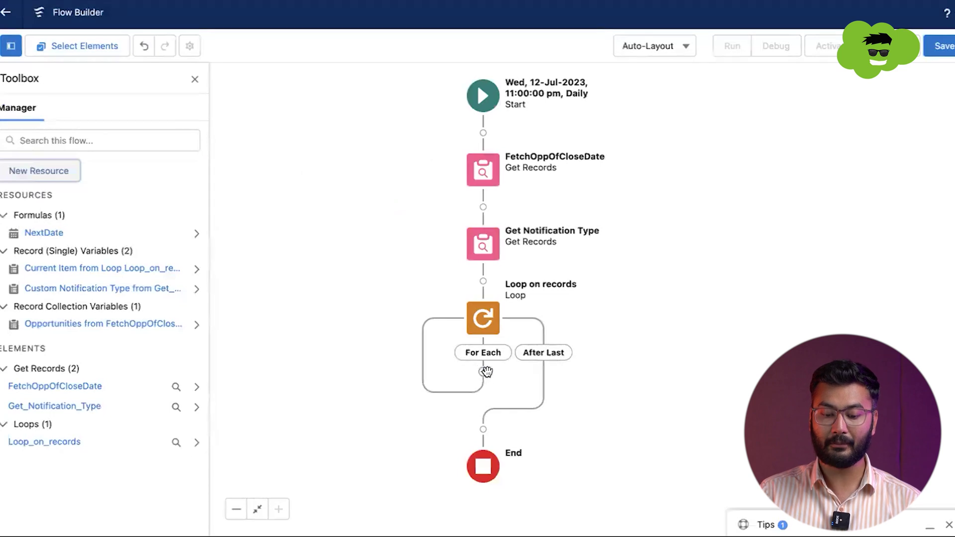
- Create a variable resource named UserRecordId with data type Text that allows multiple values (collection)
scroll(618, 329, "down", 1)
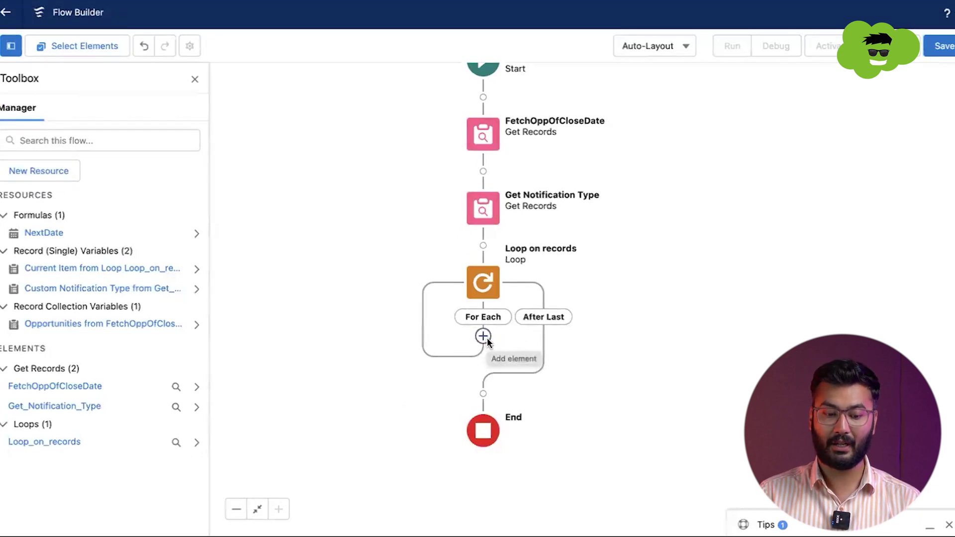
left_click(61, 176)
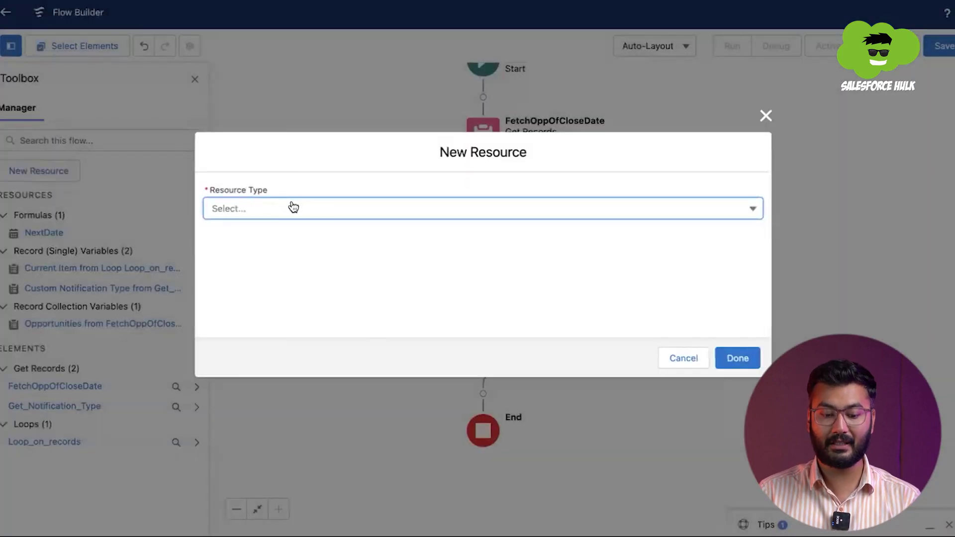
left_click(294, 208)
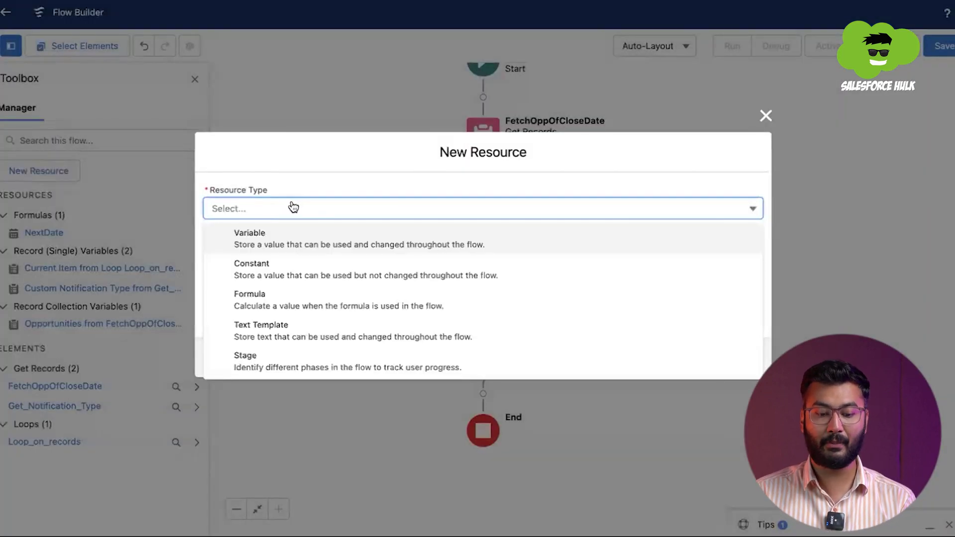
left_click(287, 239)
left_click(287, 233)
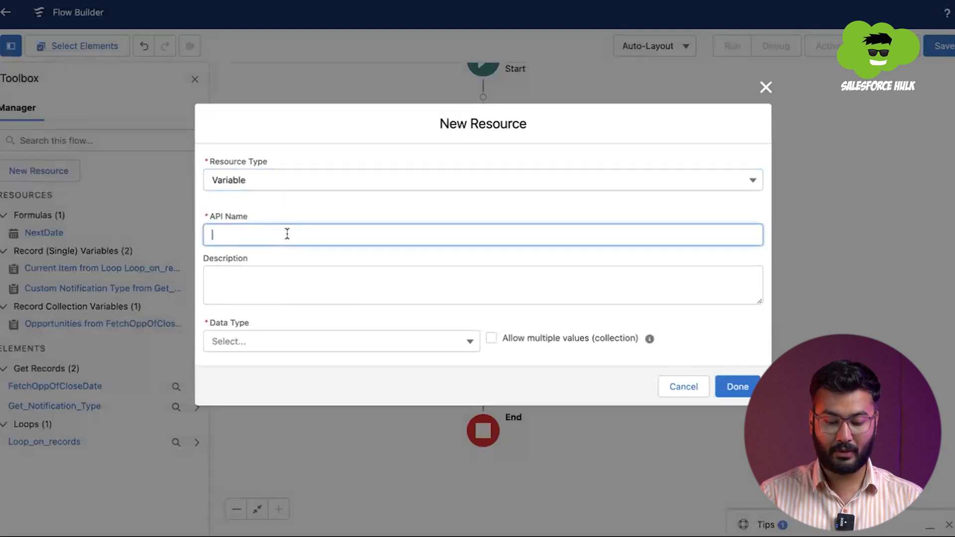
type("UserRecordId")
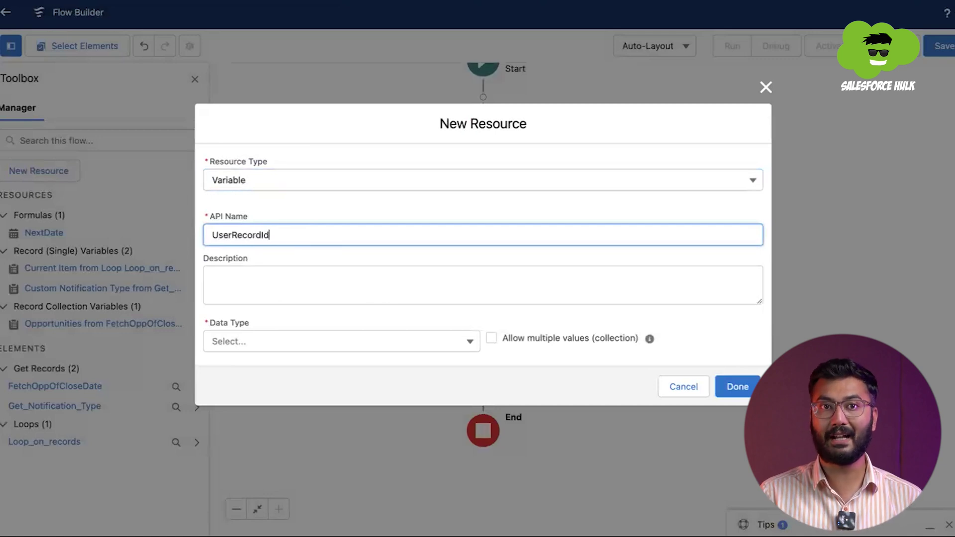
left_click(299, 259)
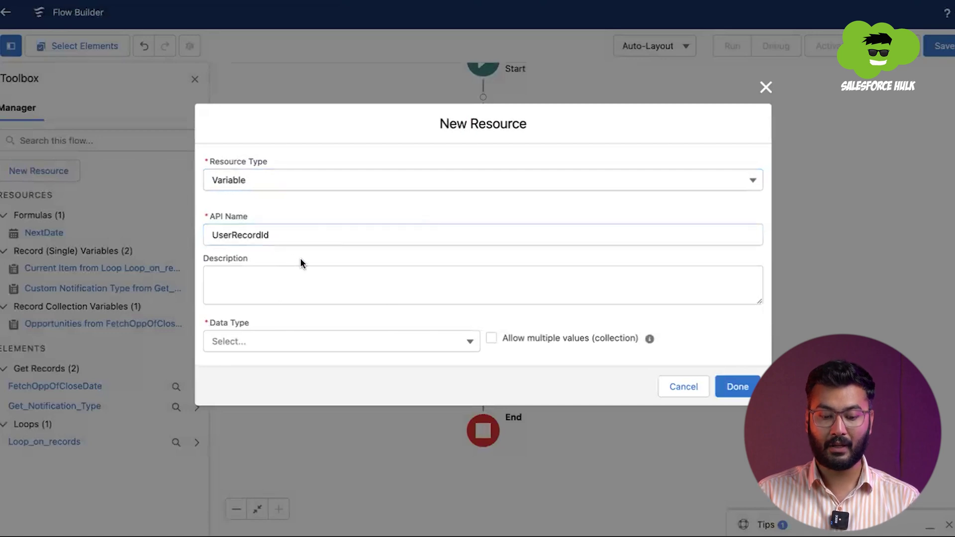
left_click(304, 341)
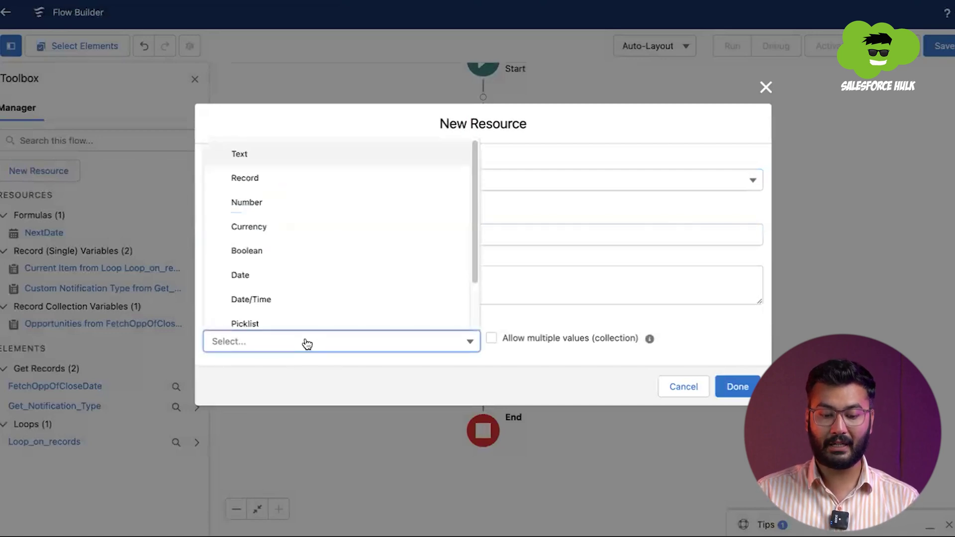
left_click(299, 159)
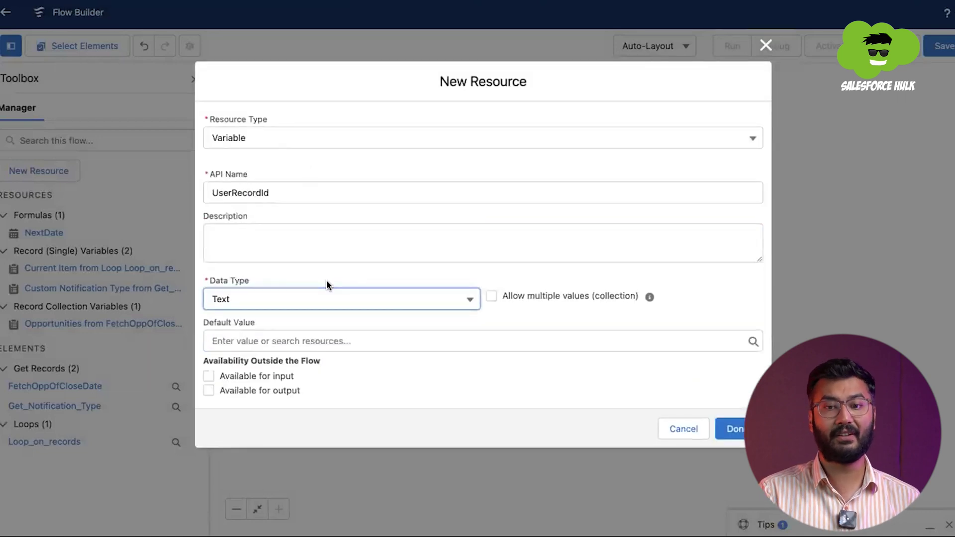
left_click(491, 297)
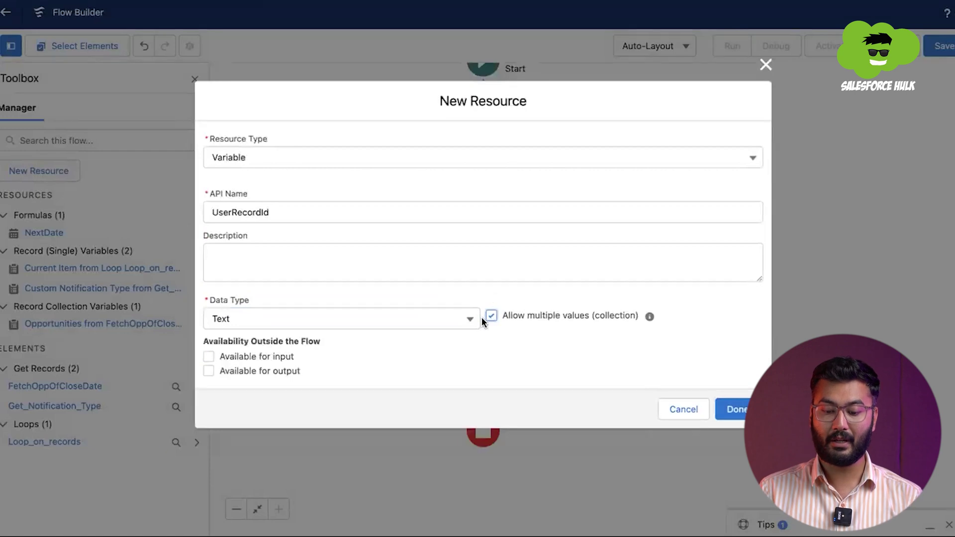
left_click(725, 417)
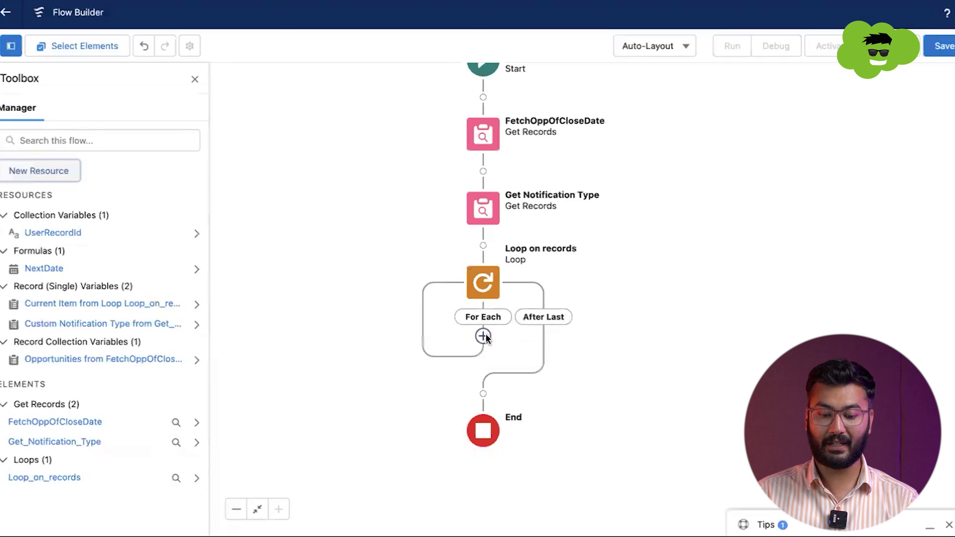
- Add an Assignment element on the loop's For Each path, labelled "Assign Value" with API name Assign_Value
left_click(485, 337)
type("assi")
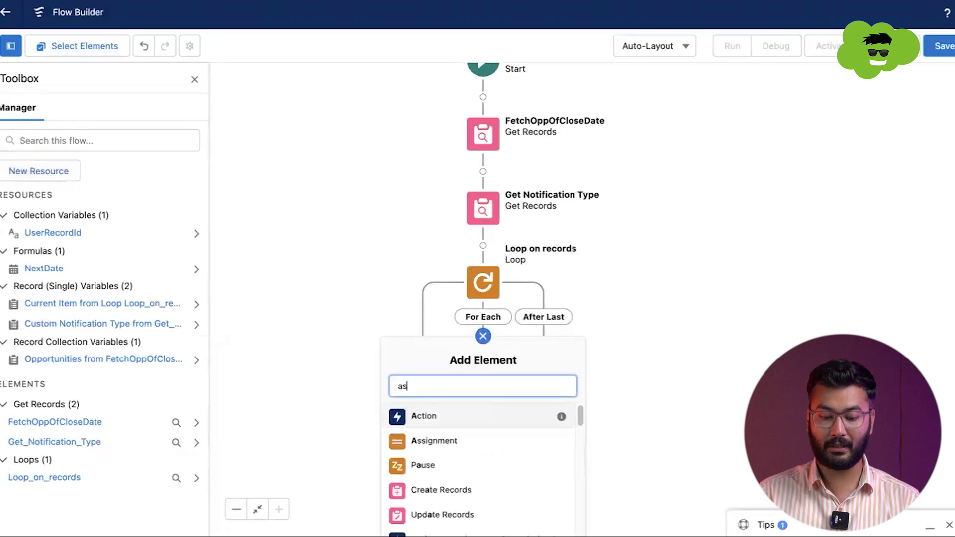
left_click(463, 419)
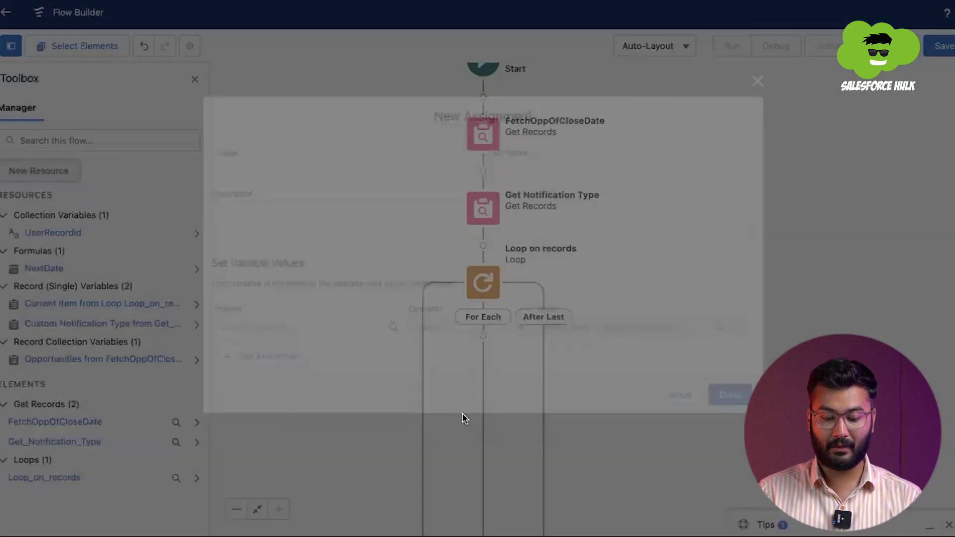
type("Assign Value")
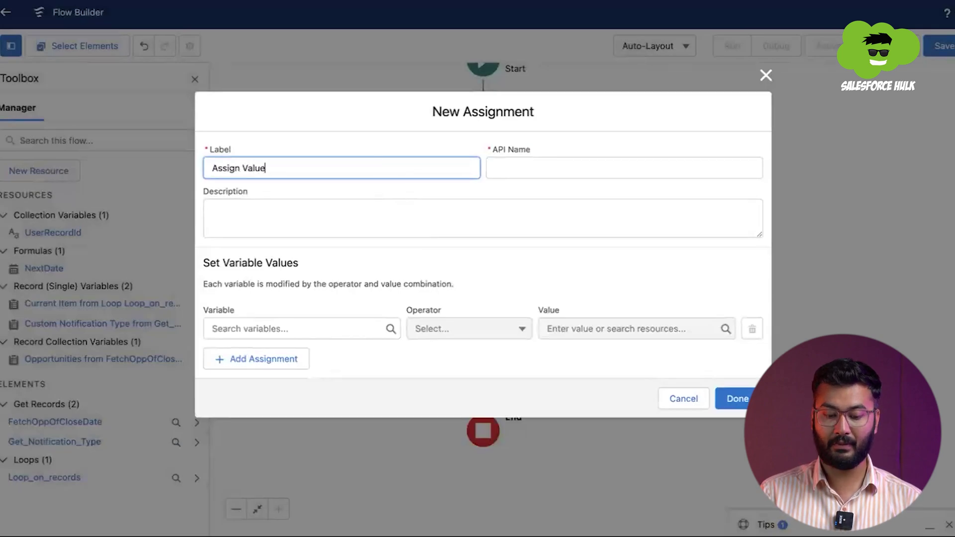
key("Tab")
- Set the first assignment to the UserRecordId variable with the Remove All operator
left_click(274, 327)
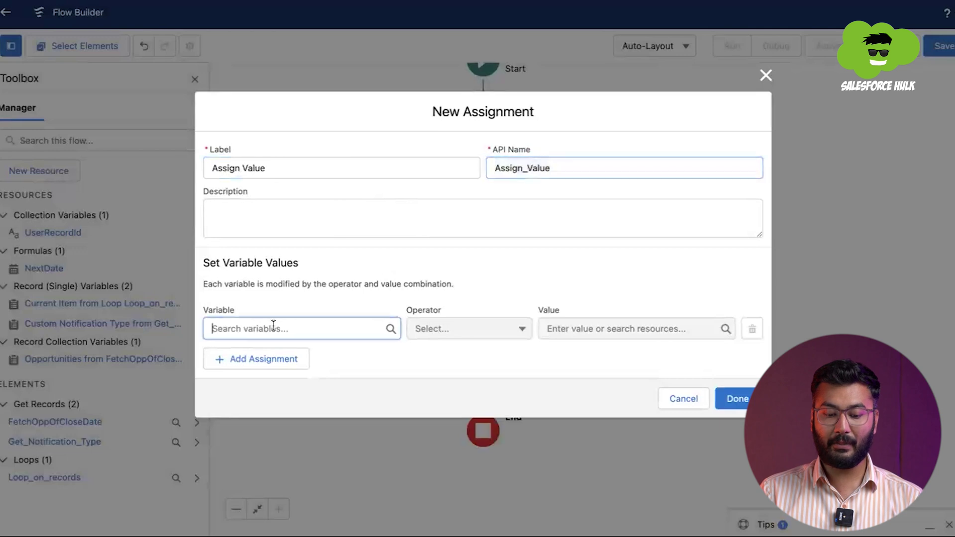
left_click(269, 396)
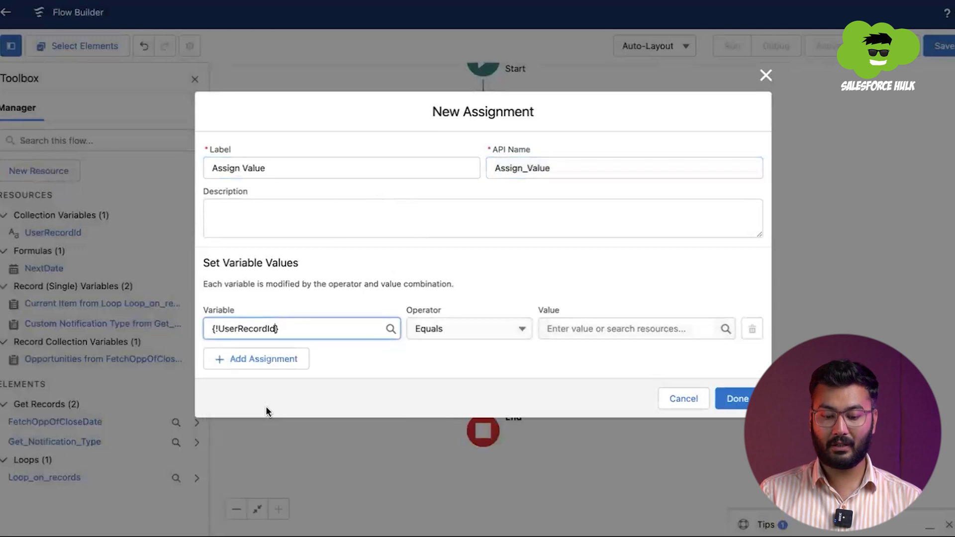
left_click(434, 335)
left_click(458, 475)
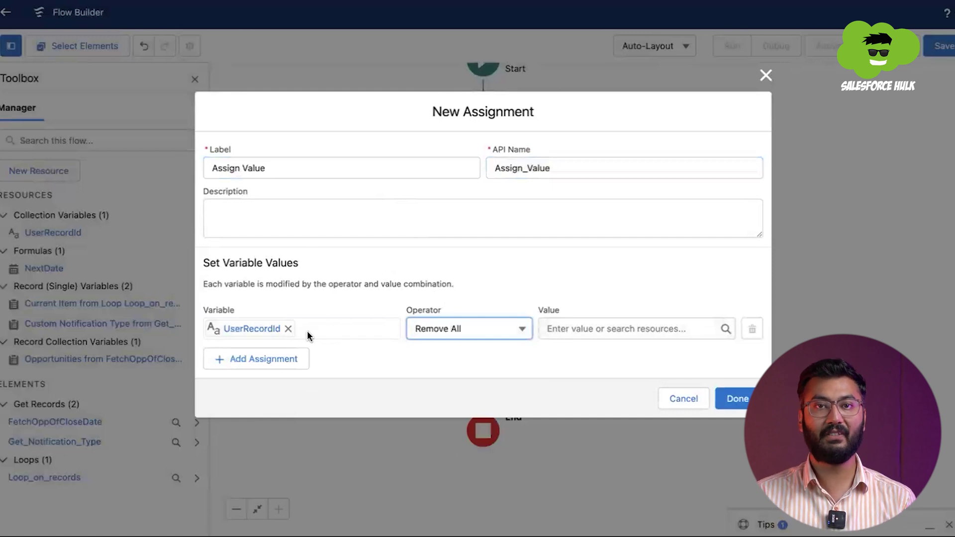
- Add a second assignment row for the UserRecordId variable with the Add operator
left_click(278, 360)
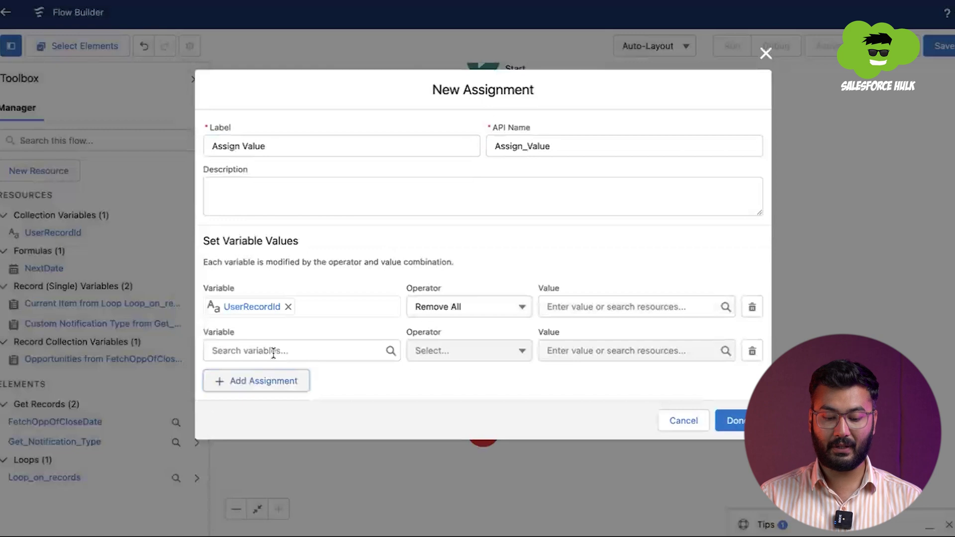
left_click(273, 352)
type("user")
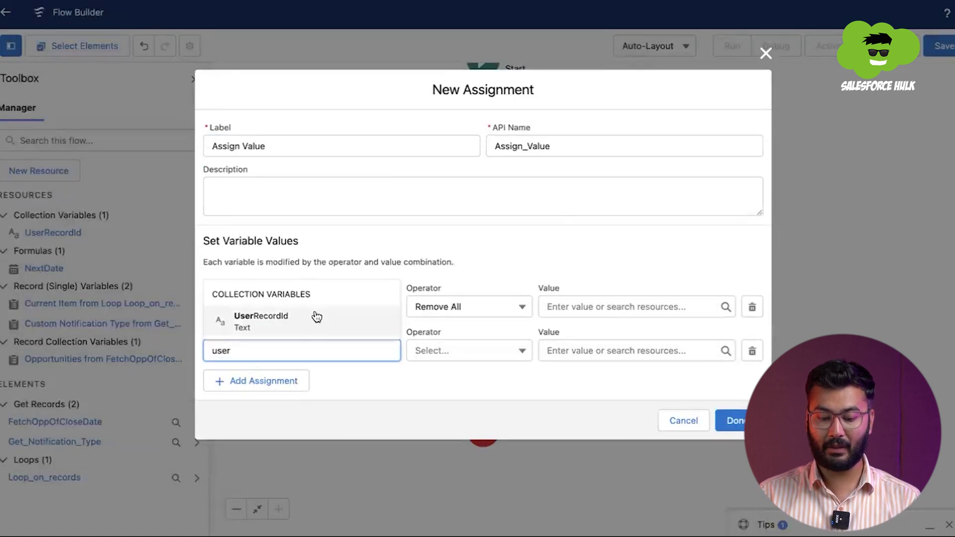
left_click(316, 319)
left_click(492, 346)
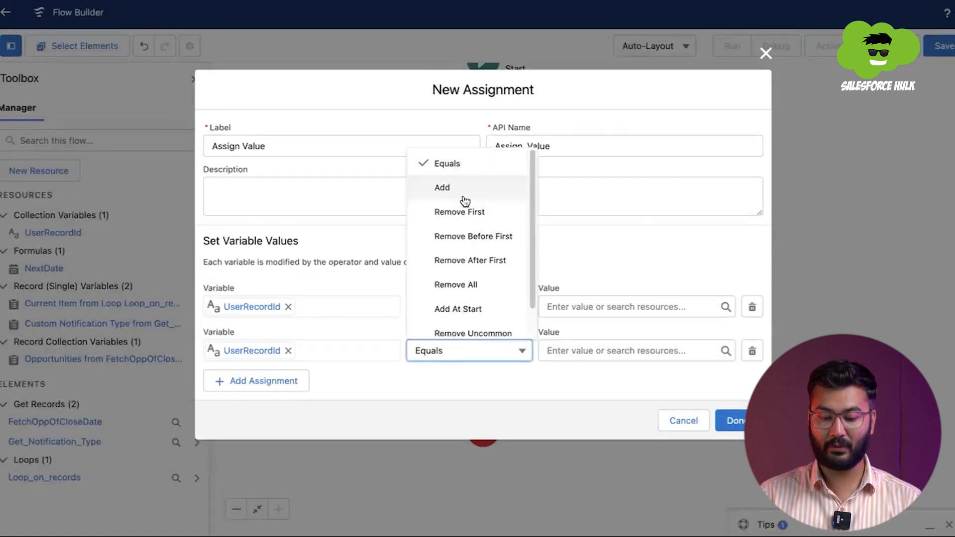
left_click(465, 198)
- Set the second assignment's value to the loop's current item OwnerId ({!Loop_on_records.OwnerId}) and finish the Assignment element
left_click(578, 348)
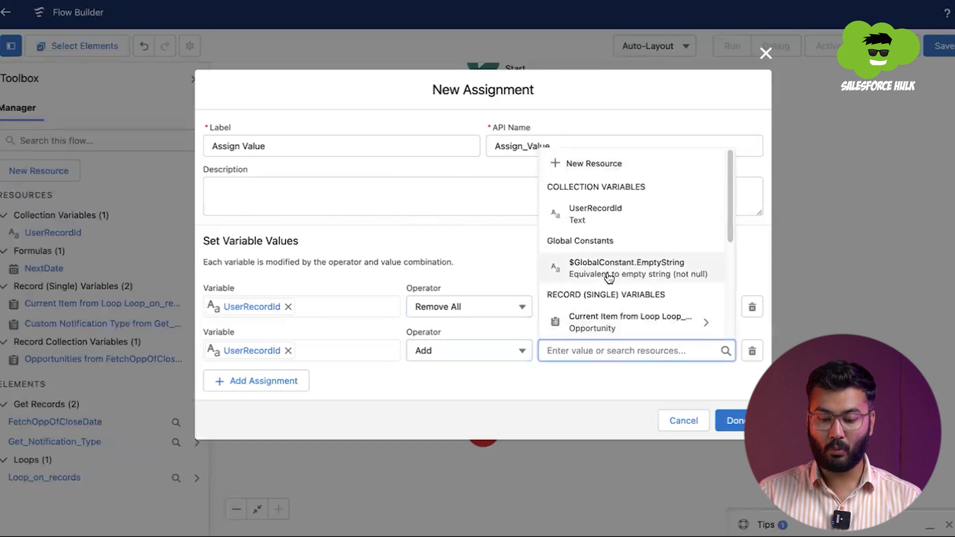
scroll(612, 302, "down", 1)
scroll(611, 303, "down", 1)
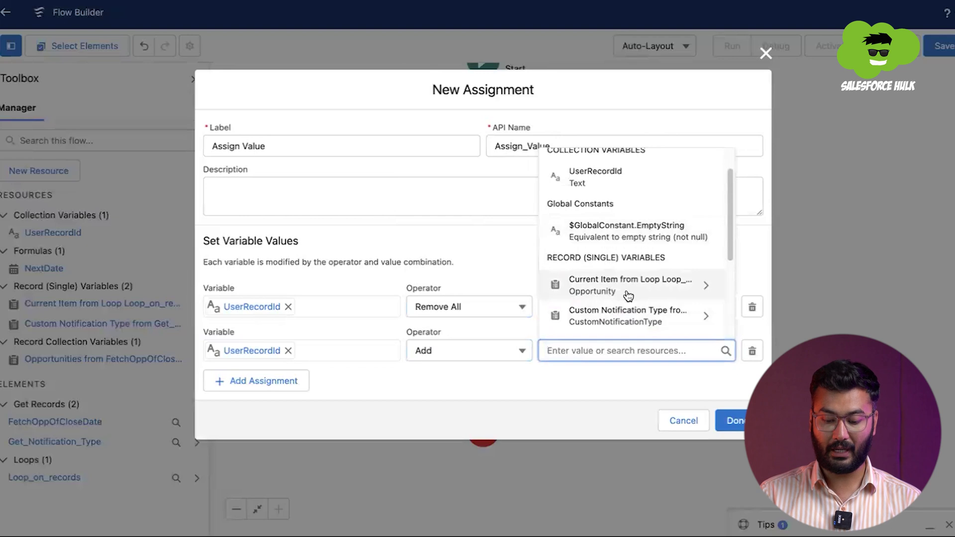
left_click(626, 294)
type("ow")
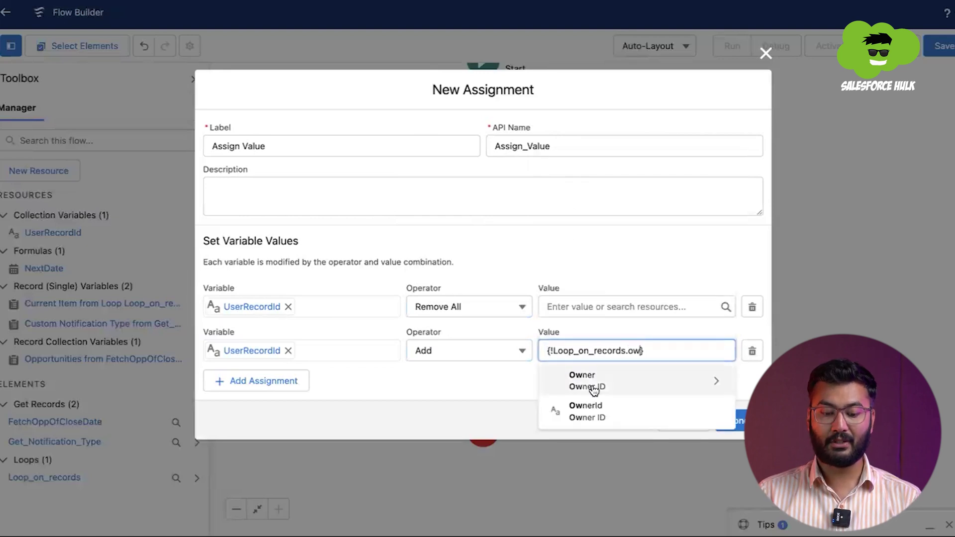
left_click(595, 412)
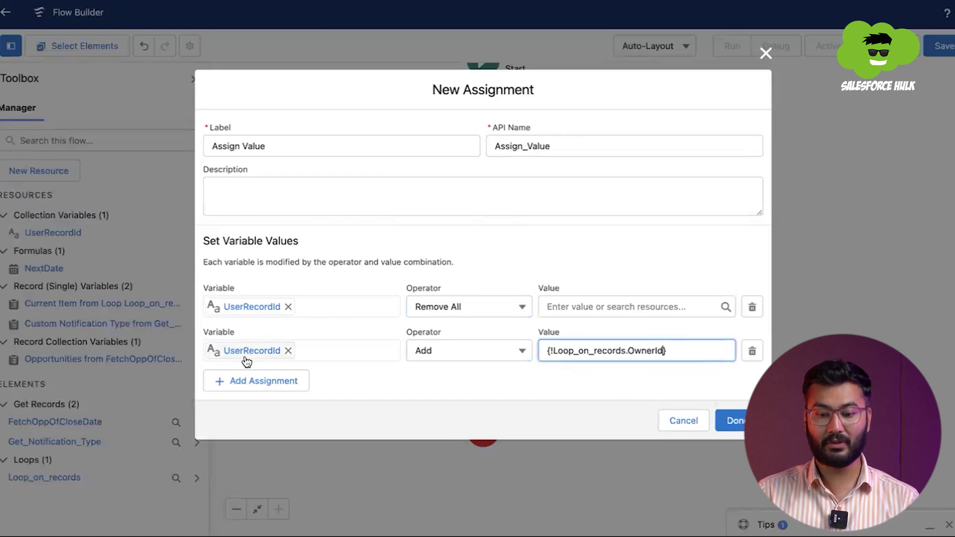
left_click(733, 421)
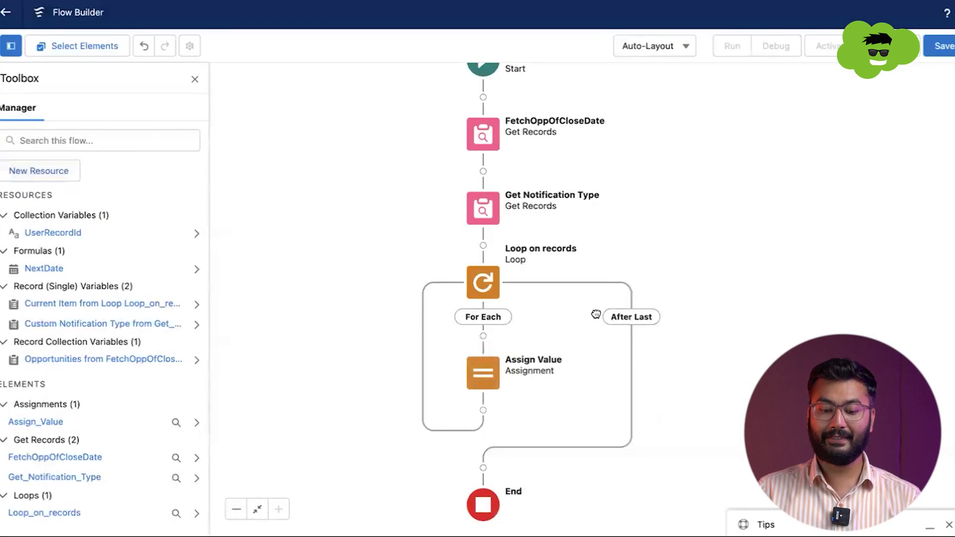
- Add an Action element after Assign Value inside the loop and choose the Send Custom Notification action
left_click_drag(593, 314, 592, 257)
left_click(481, 352)
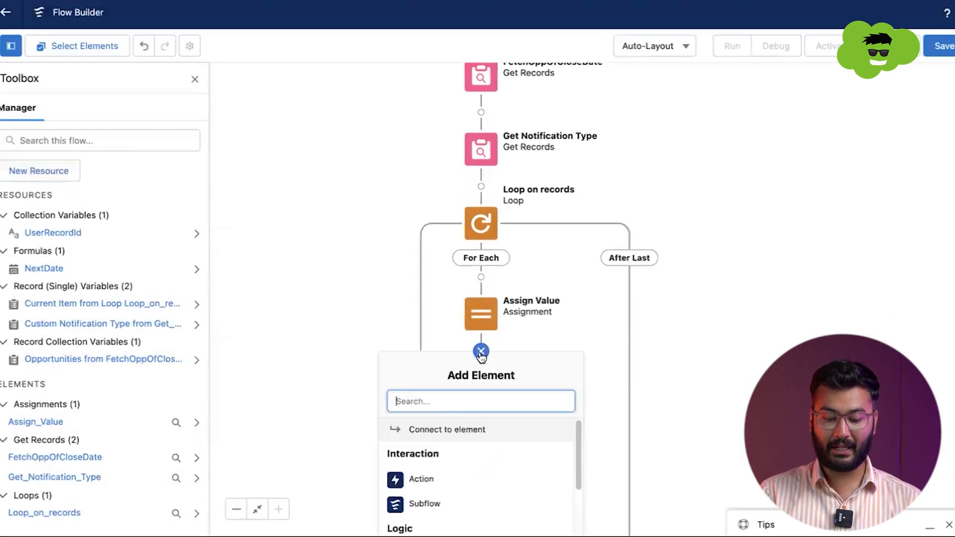
type("actio")
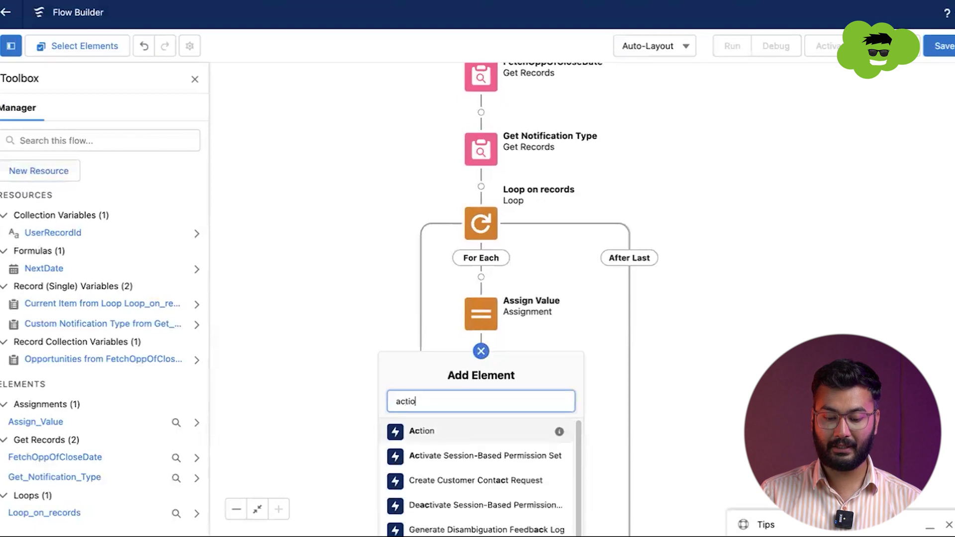
type("n")
left_click(433, 442)
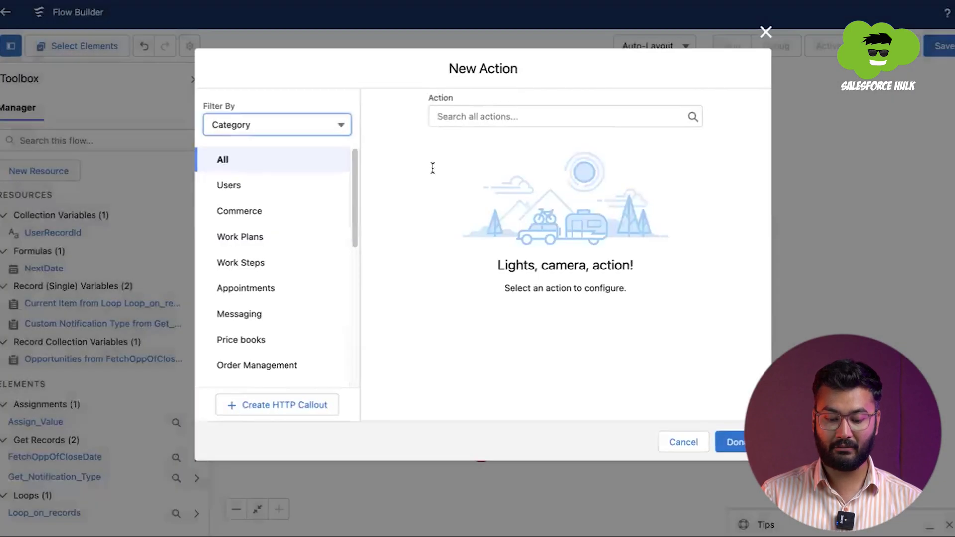
left_click(471, 117)
type("send")
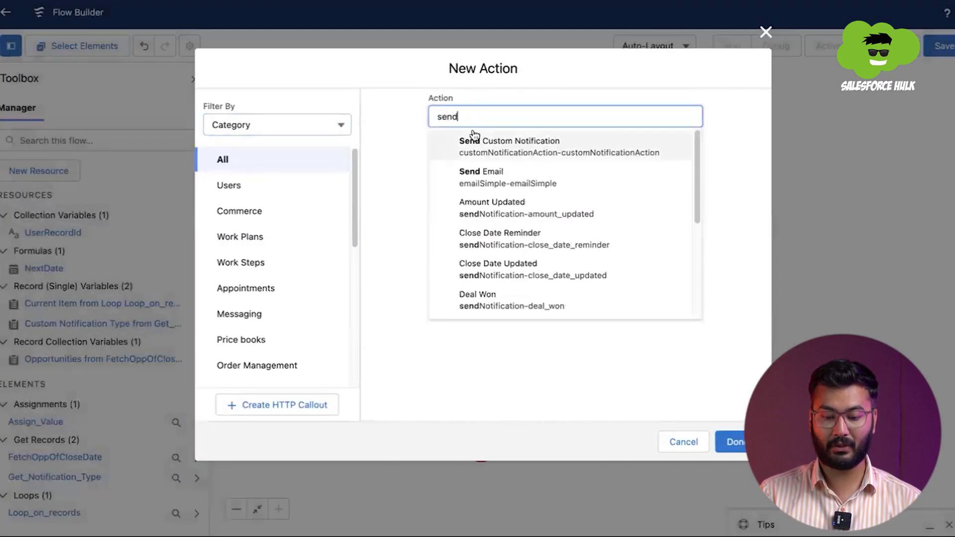
left_click(490, 147)
- Label the action "Send Notificaiton to user" with API name Send_Notificaiton_to_user
left_click(484, 195)
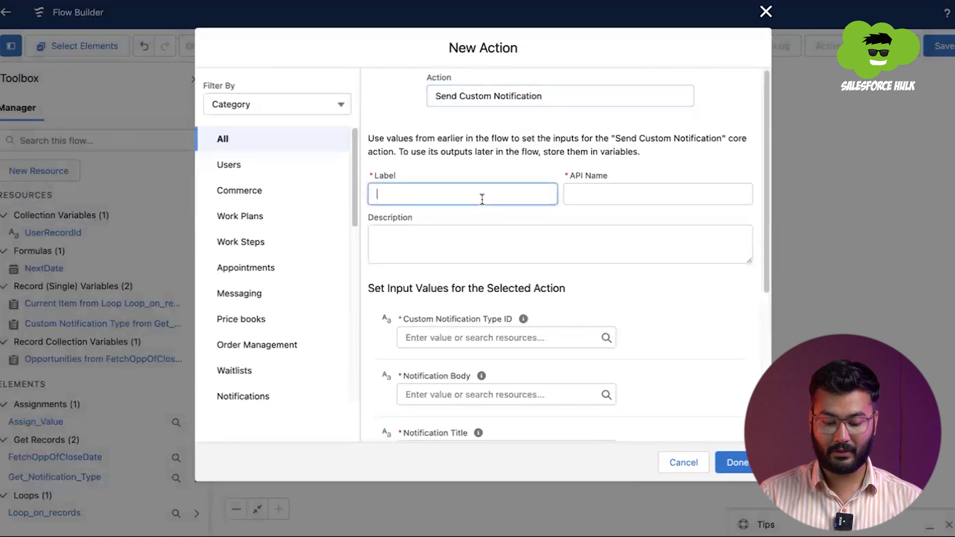
type("Send Notificaiton ")
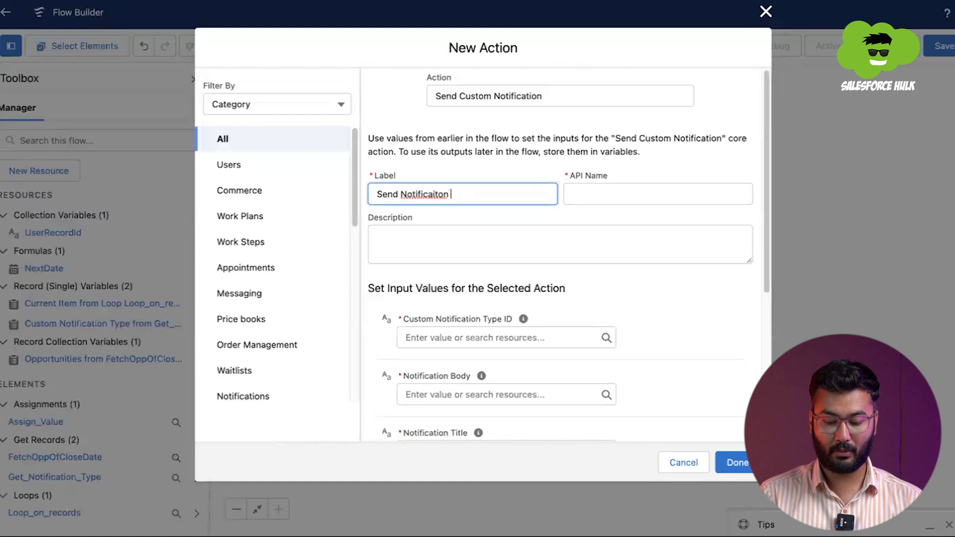
type("to user")
key("Tab")
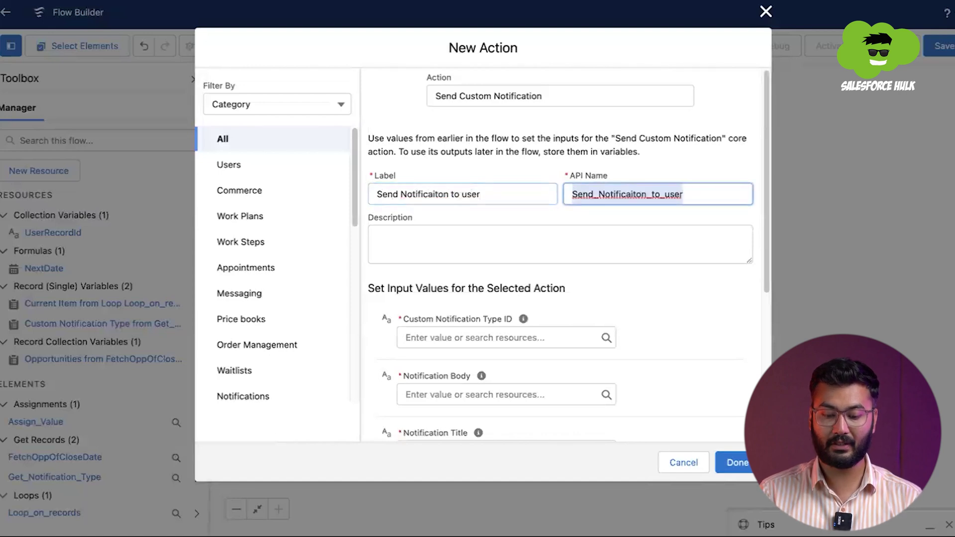
left_click(490, 246)
- Set the action's Custom Notification Type ID to the Id of the Get Notification Type record ({!Get_Notification_Type.Id})
scroll(490, 247, "down", 2)
scroll(490, 246, "down", 1)
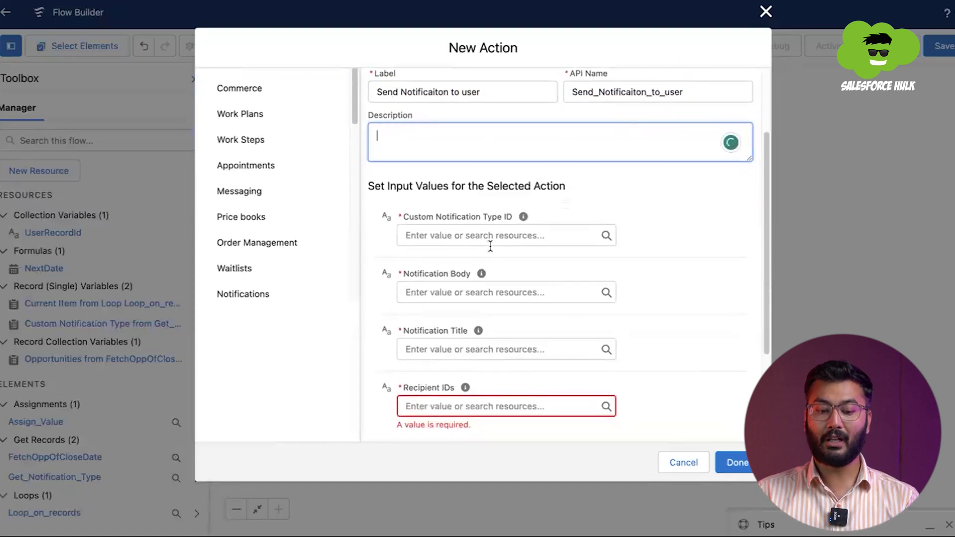
left_click(487, 237)
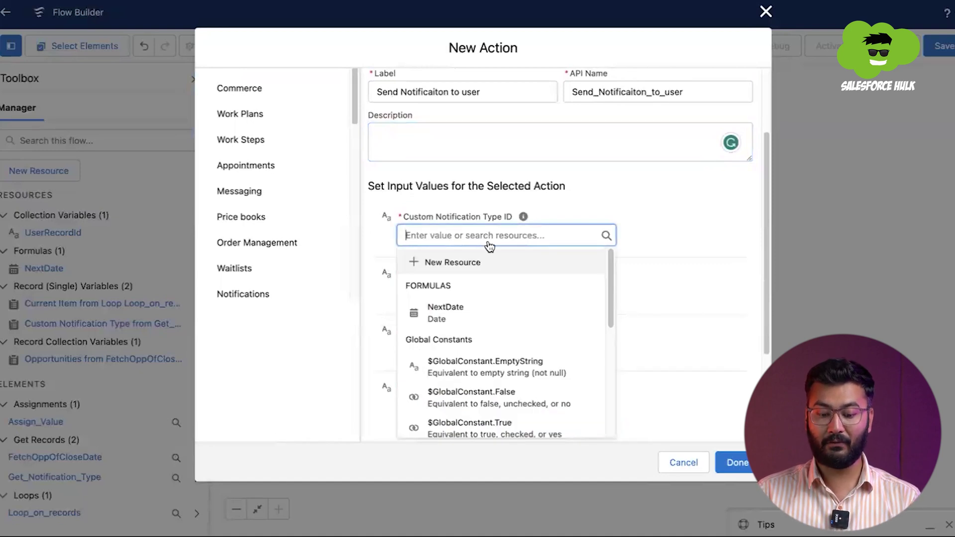
scroll(481, 326, "down", 3)
scroll(480, 323, "down", 2)
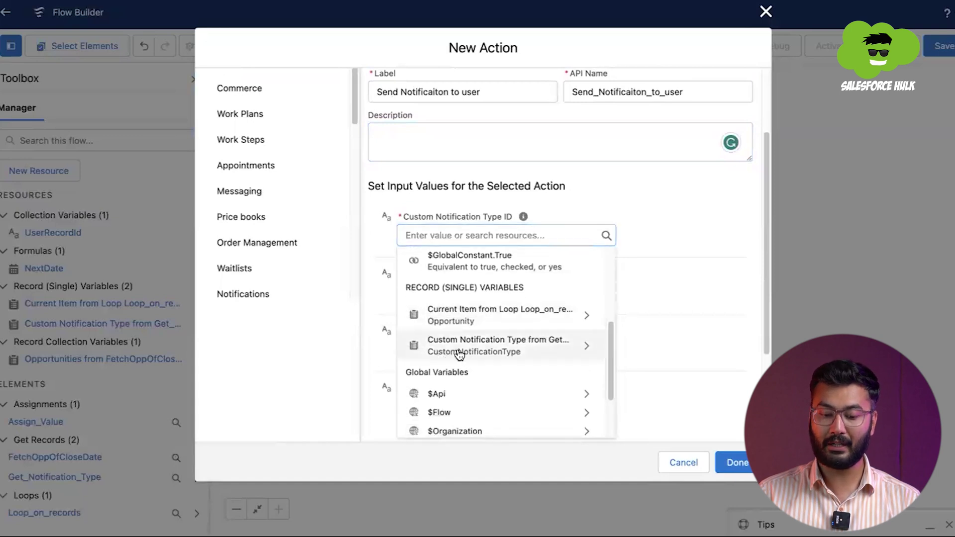
left_click(459, 354)
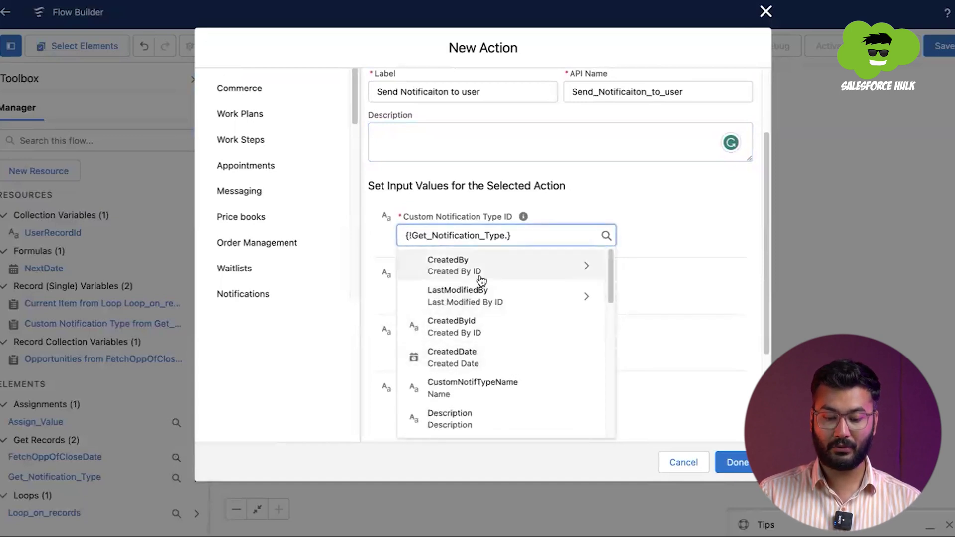
type("id")
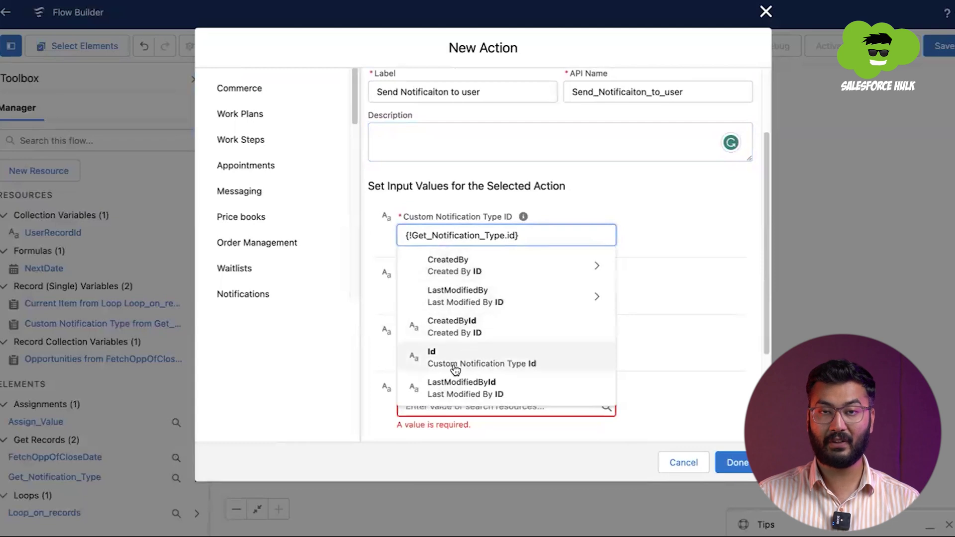
left_click(497, 365)
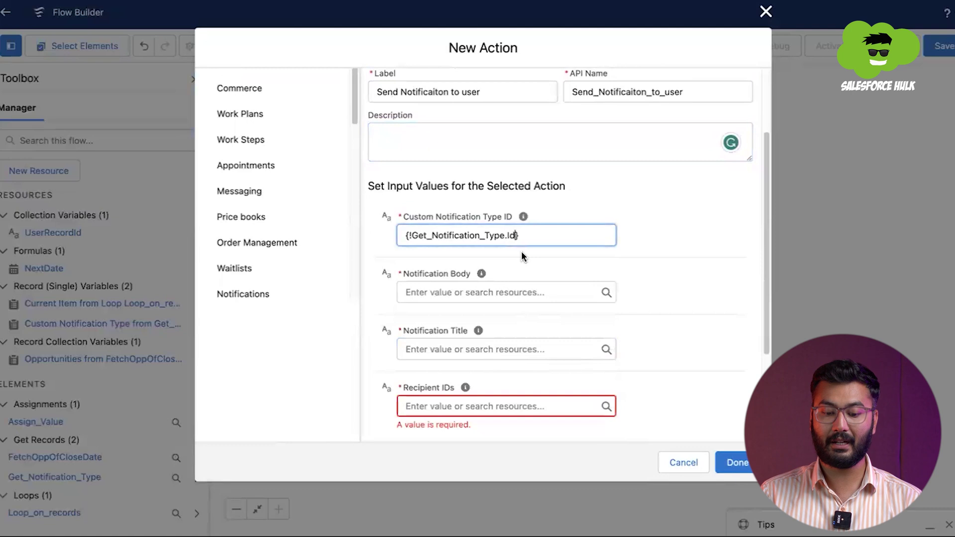
- Enter "Hello There is a record" as the Notification Body
scroll(521, 251, "down", 1)
left_click(496, 269)
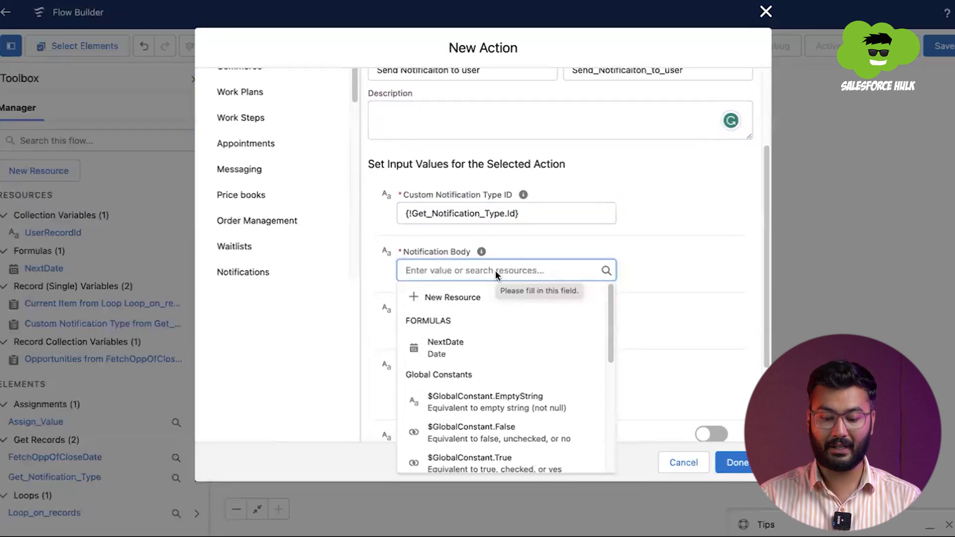
type("Hello")
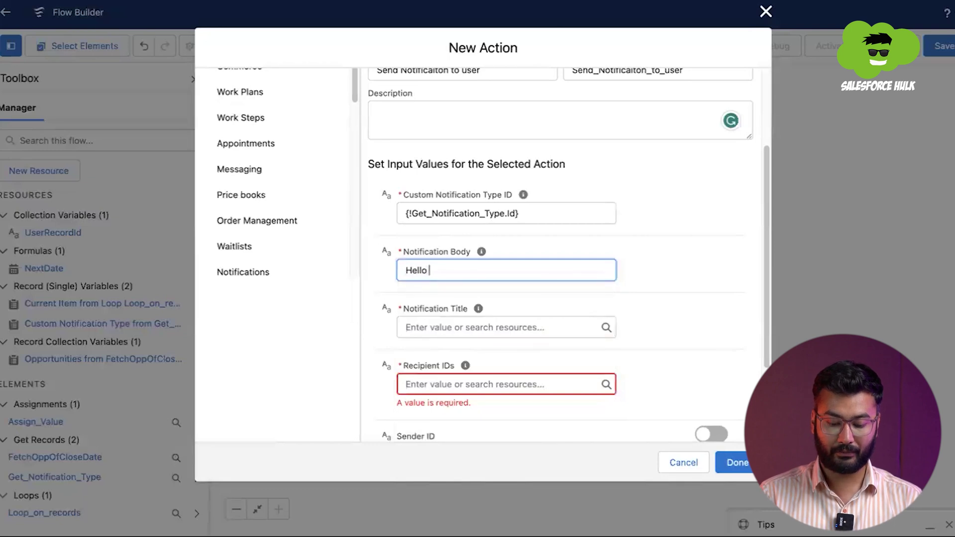
type(" There is a record")
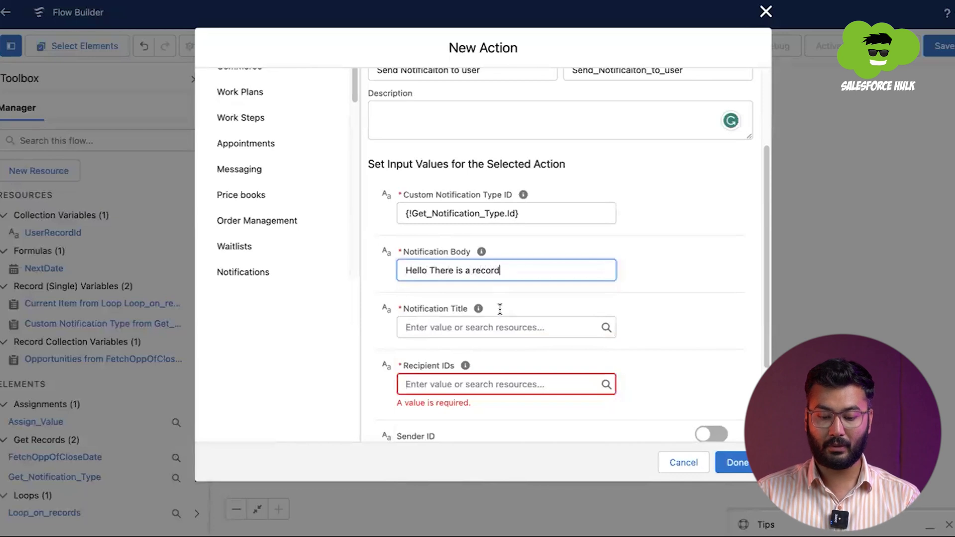
- Enter "Record close Date is near" as the Notification Title
left_click(492, 327)
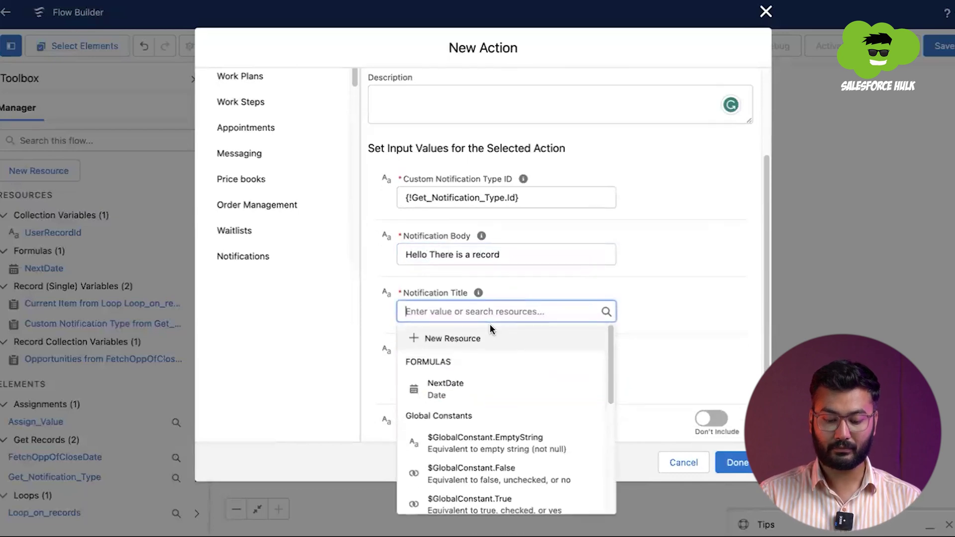
type("REcord close Date")
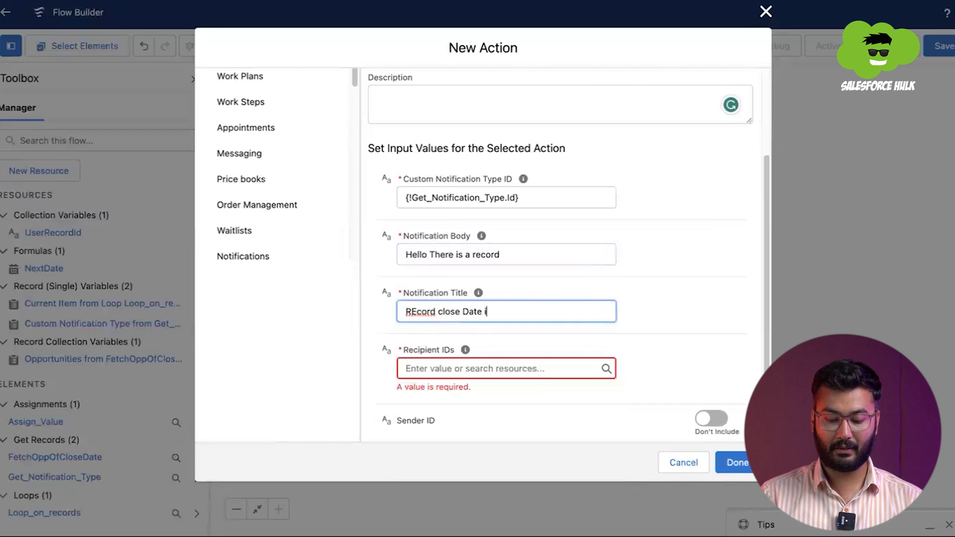
type(" is near")
left_click(662, 326)
left_click(416, 312)
key("BackSpace")
type("e")
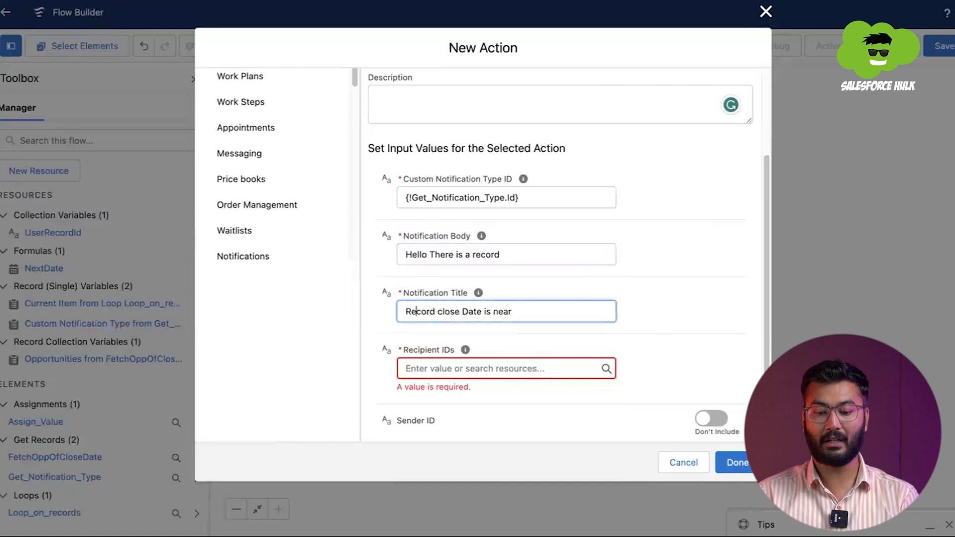
left_click(642, 316)
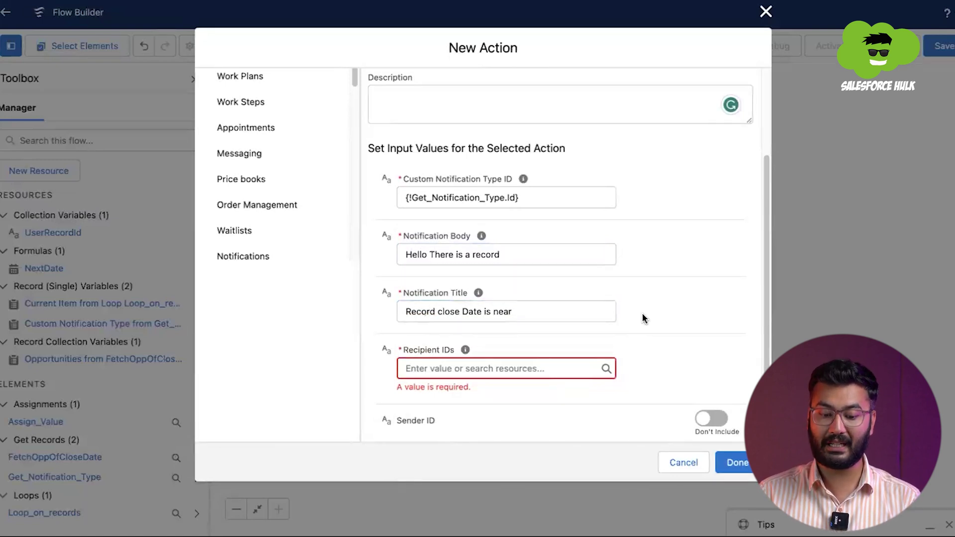
scroll(471, 287, "down", 2)
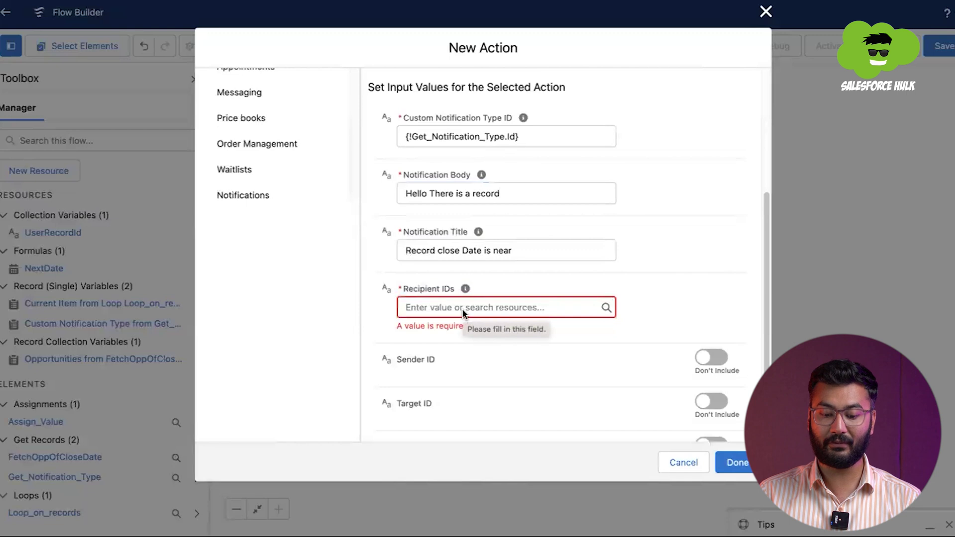
- Set the action's Recipient IDs to the UserRecordId collection variable ({!UserRecordId})
left_click(462, 309)
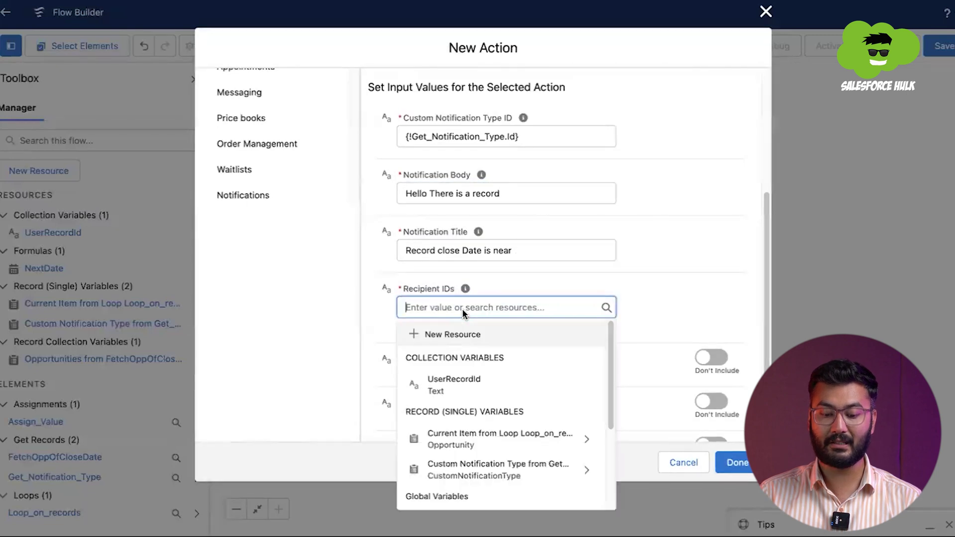
left_click(464, 390)
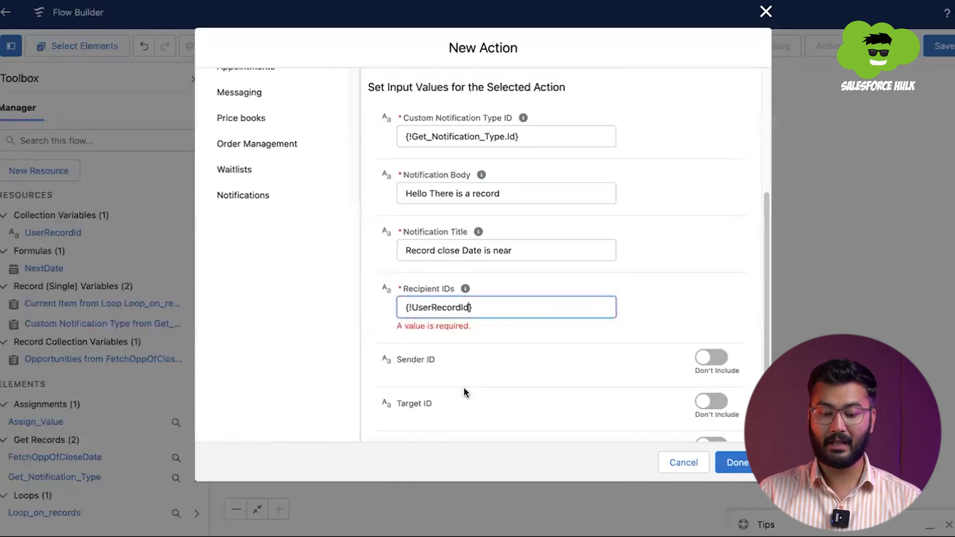
scroll(576, 328, "down", 1)
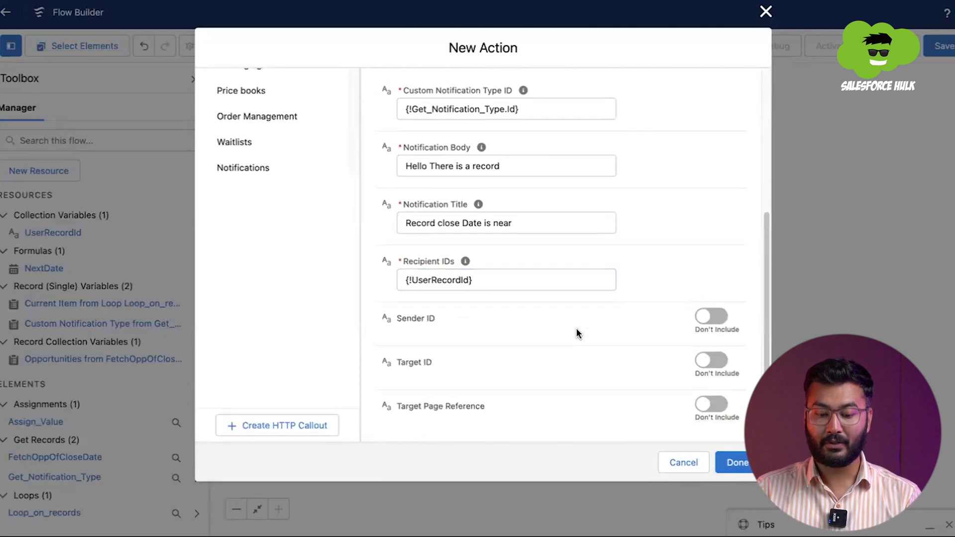
scroll(576, 327, "up", 1)
scroll(576, 328, "down", 1)
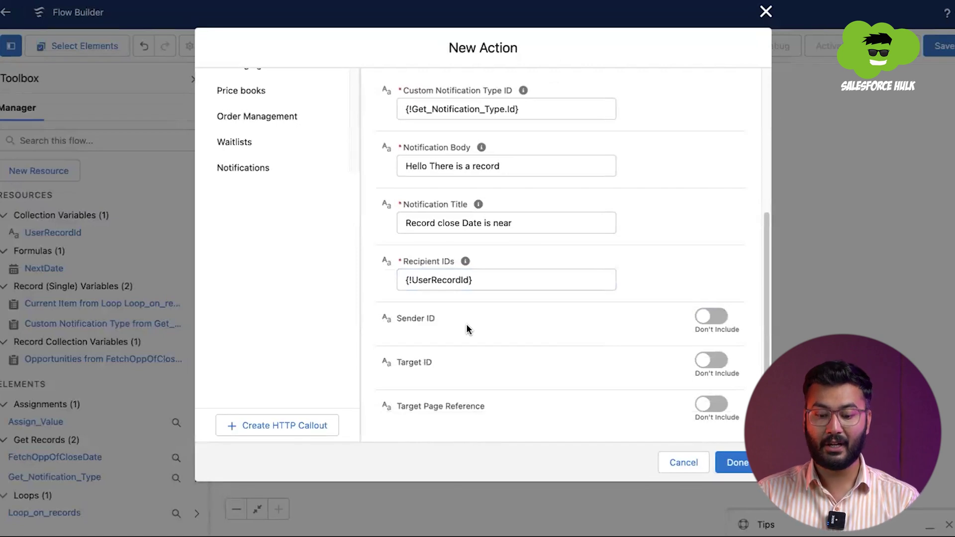
- Include the Target ID, set it to the current loop item's Id ({!Loop_on_records.Id}), and finish the action
left_click(711, 360)
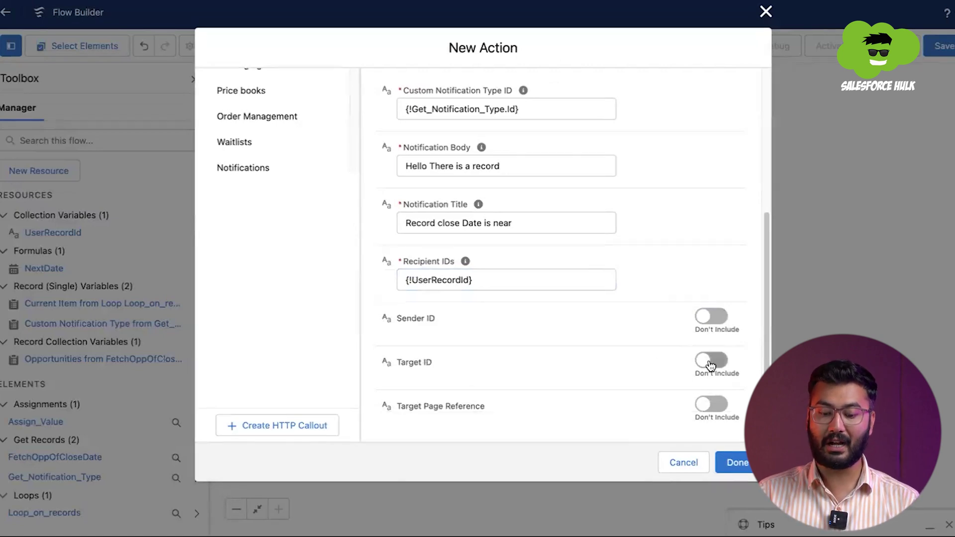
left_click(467, 381)
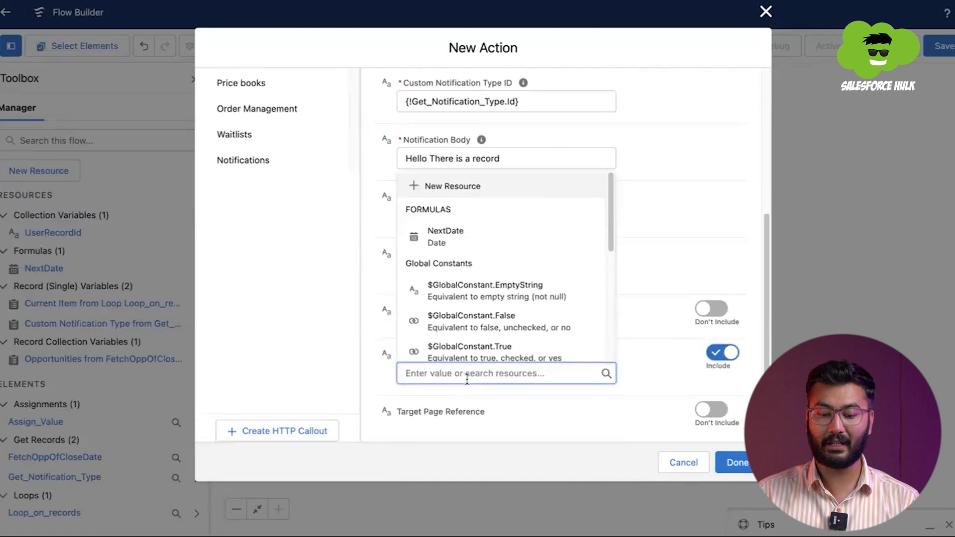
scroll(463, 308, "down", 4)
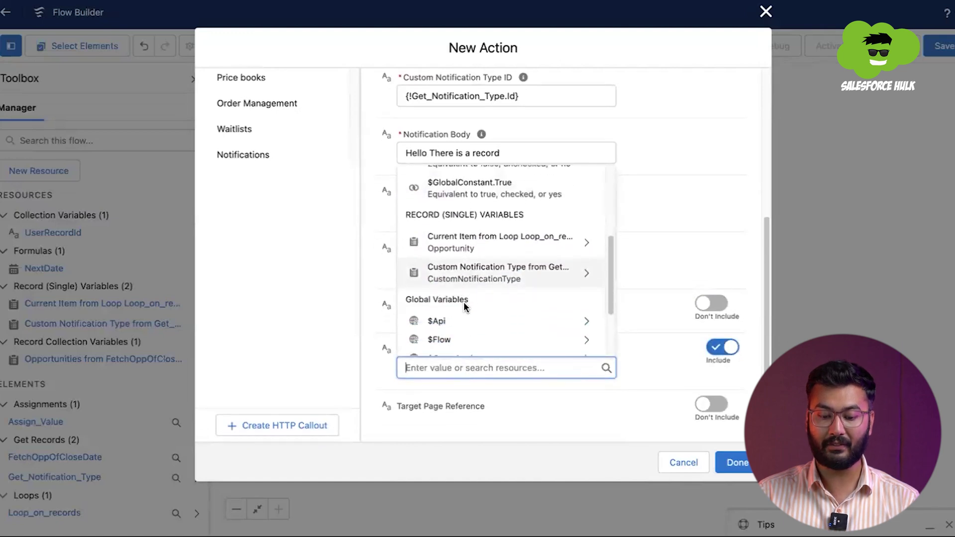
left_click(485, 247)
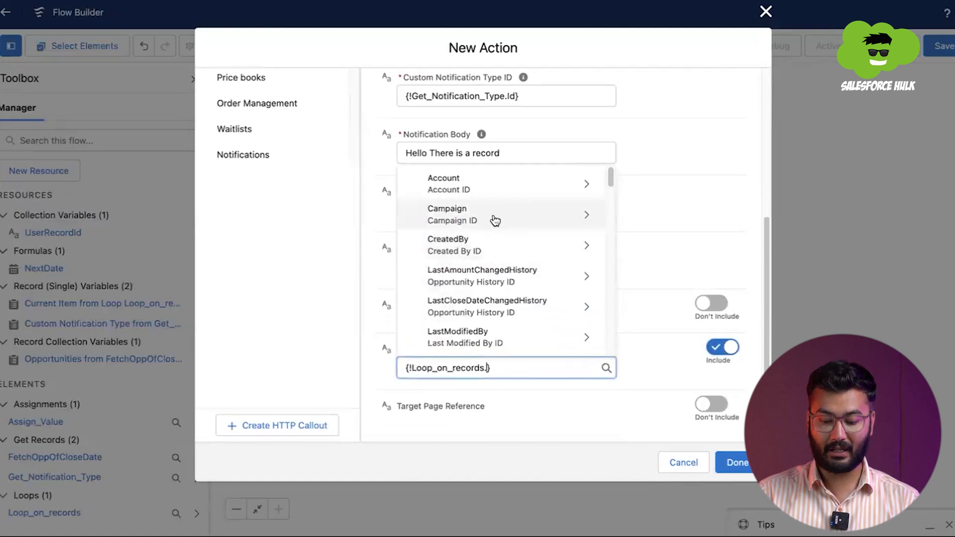
scroll(494, 219, "down", 3)
type("id")
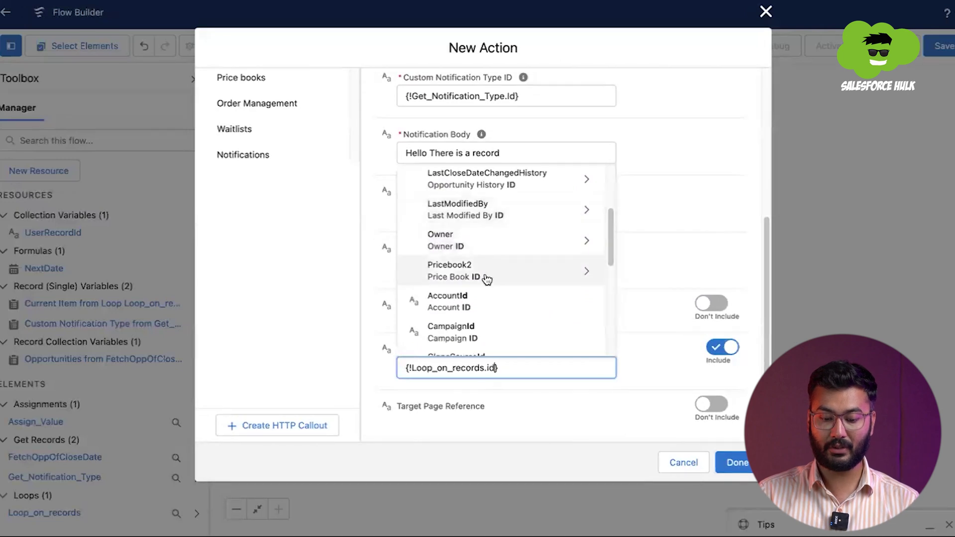
scroll(480, 298, "down", 4)
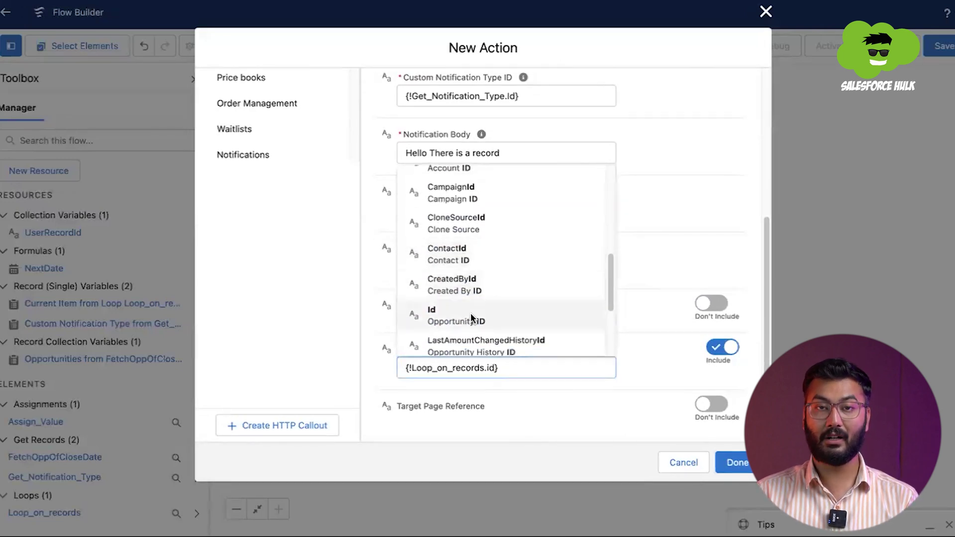
left_click(471, 316)
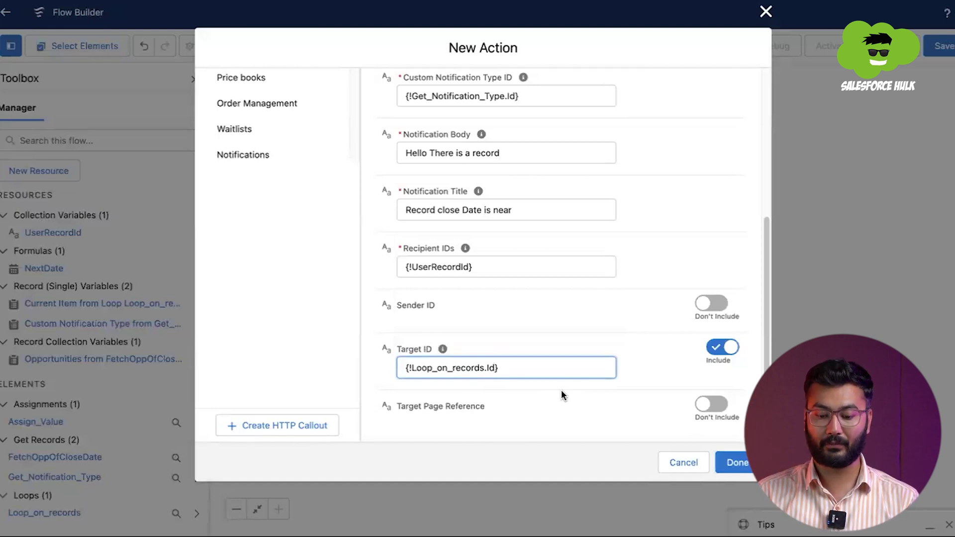
left_click(741, 463)
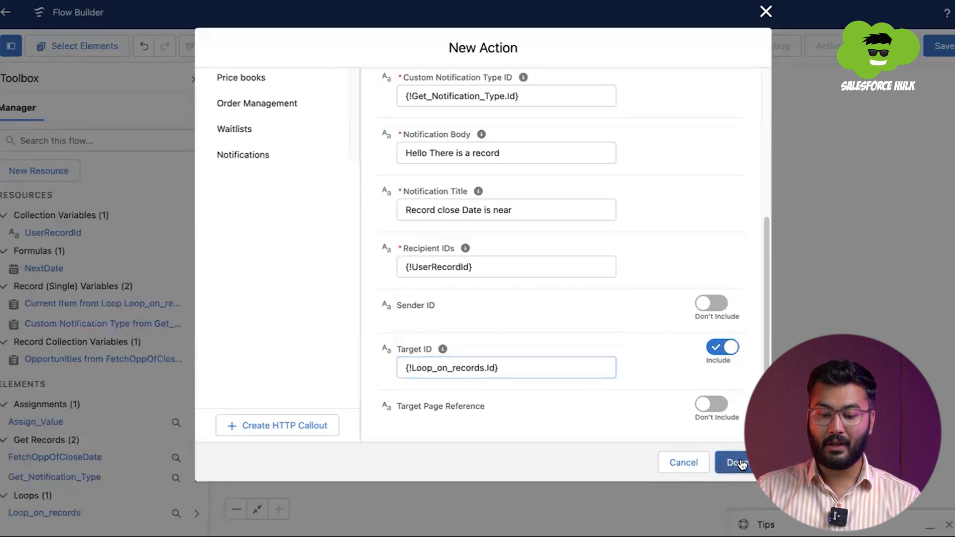
left_click(741, 463)
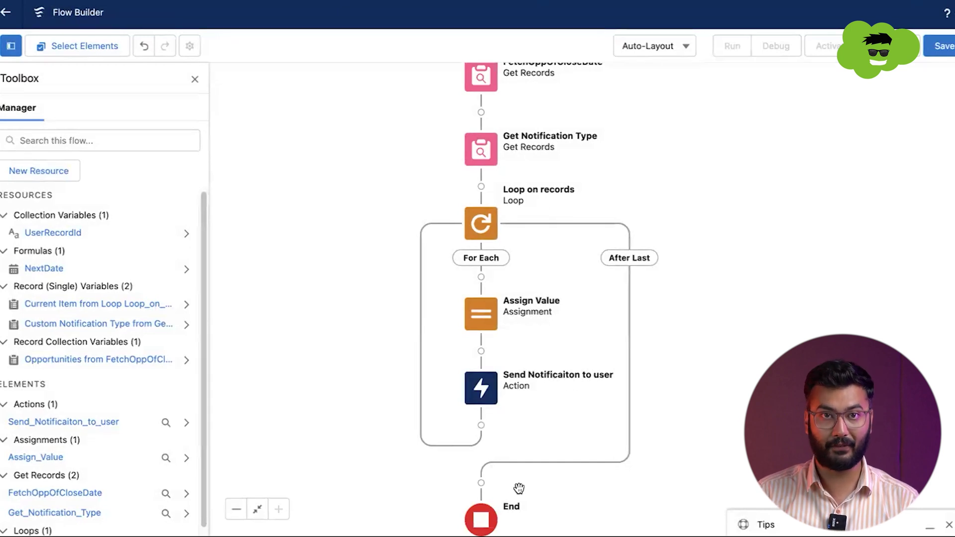
- Save the flow with the label "Opp Notification" and API name Opp_Notification, and dismiss the issues review after reading it
left_click(937, 49)
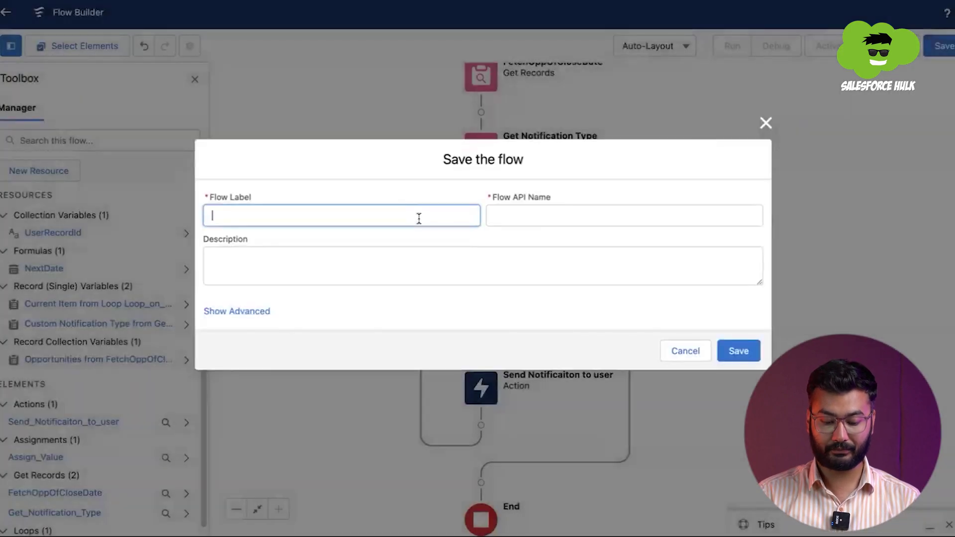
type("Opp Notif")
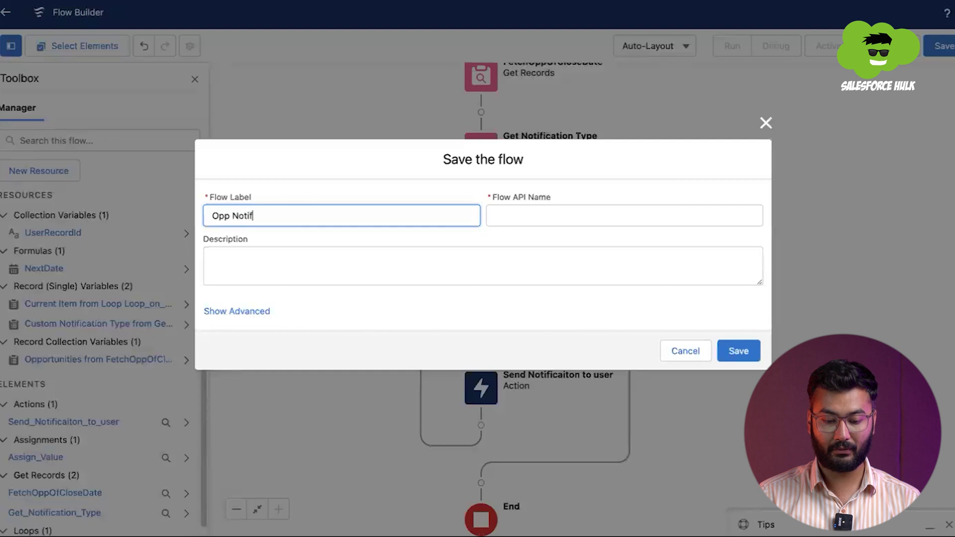
type("icatio")
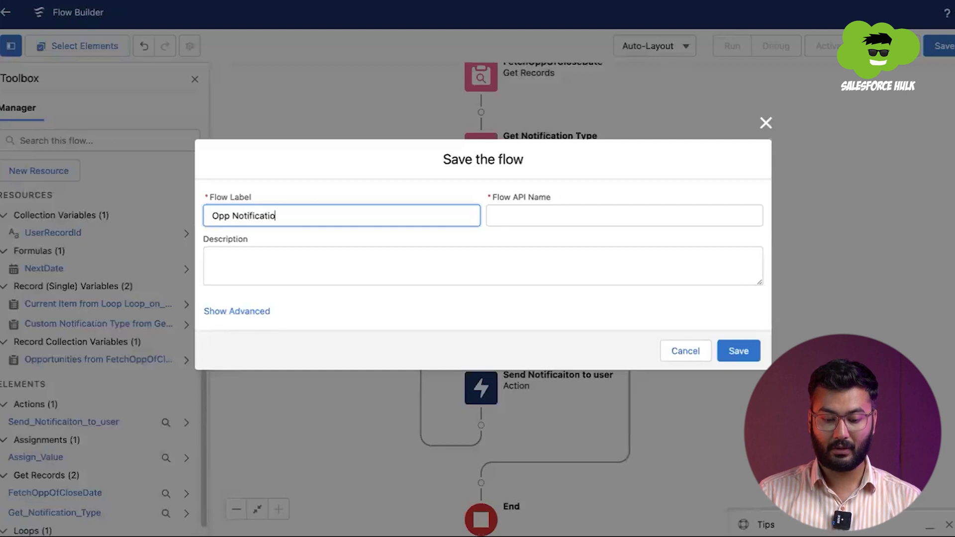
type("n")
key("Tab")
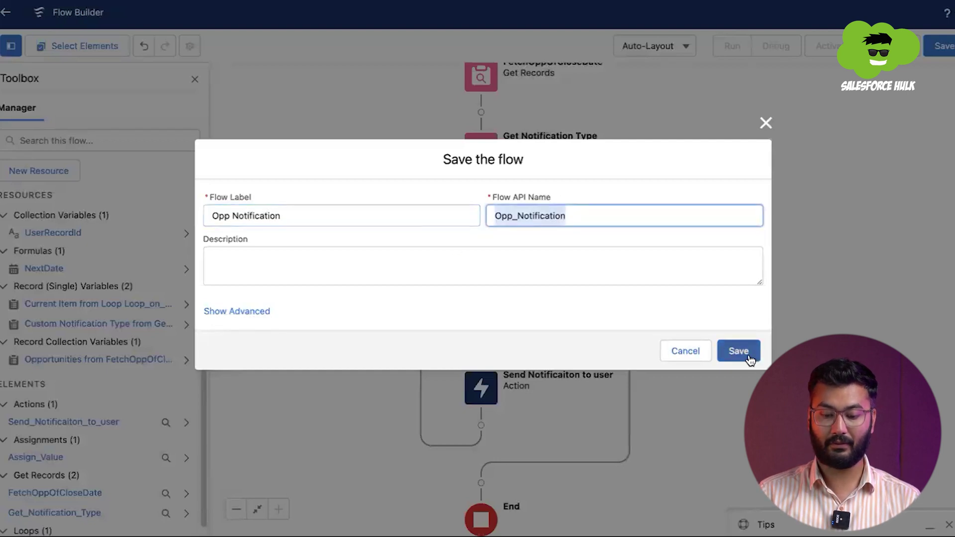
left_click(739, 351)
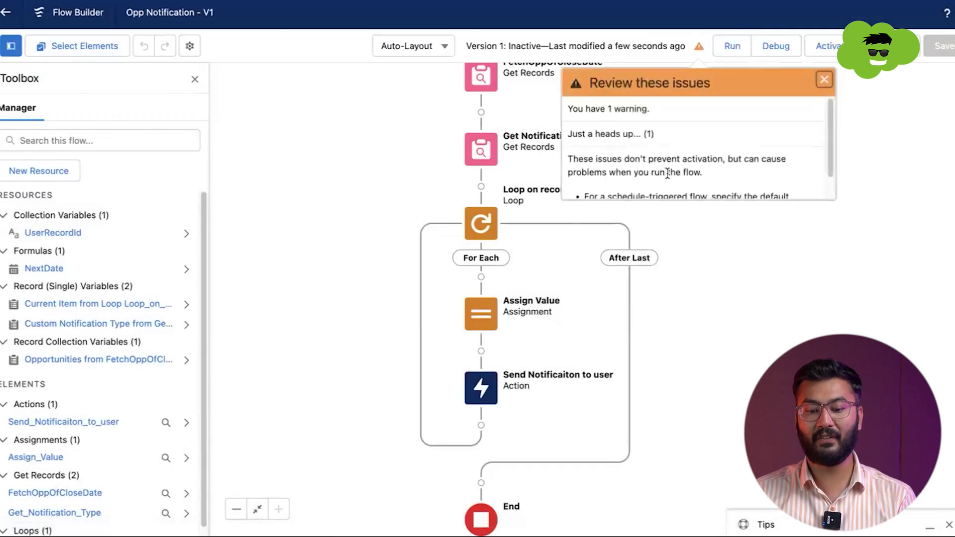
scroll(667, 174, "down", 1)
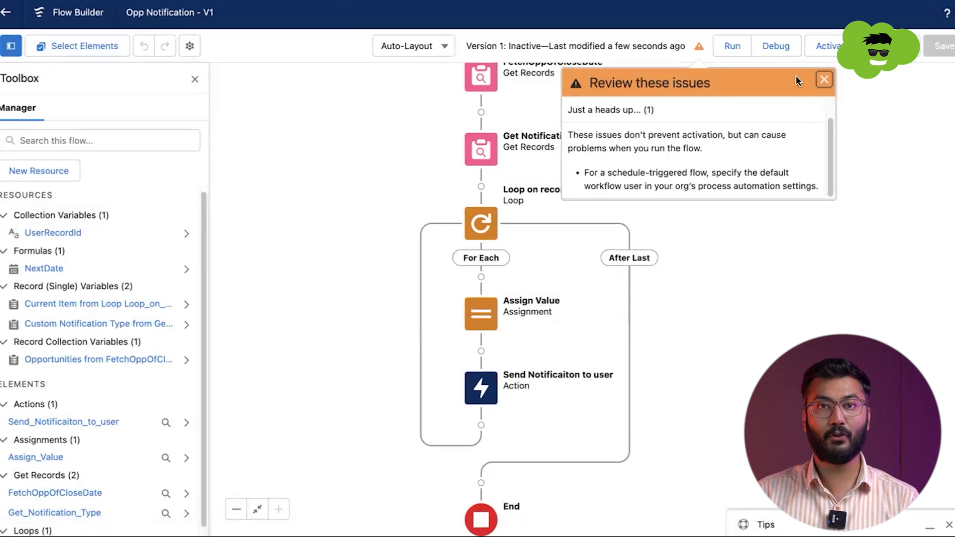
left_click(825, 79)
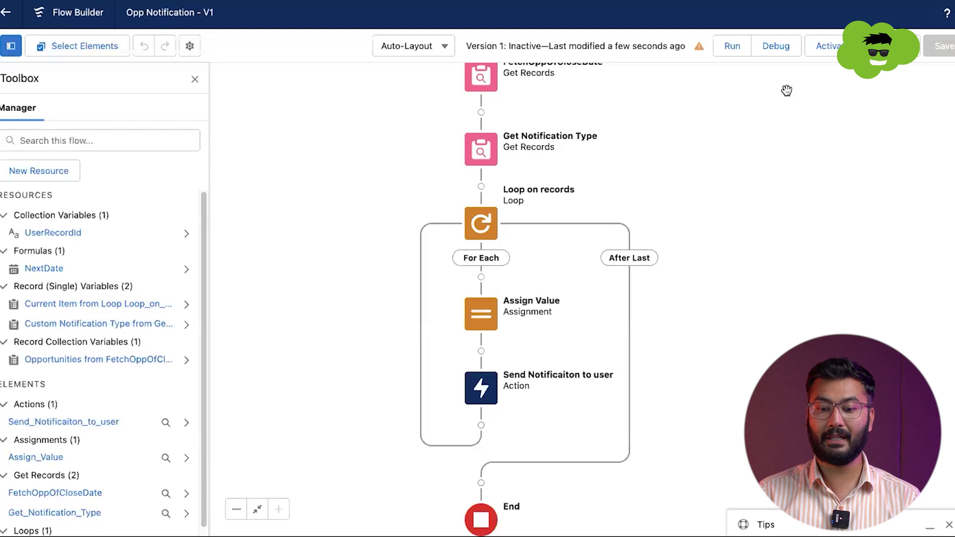
- Run the flow in debug and examine the details of the interview start and the FetchOppOfCloseDate element
left_click(775, 46)
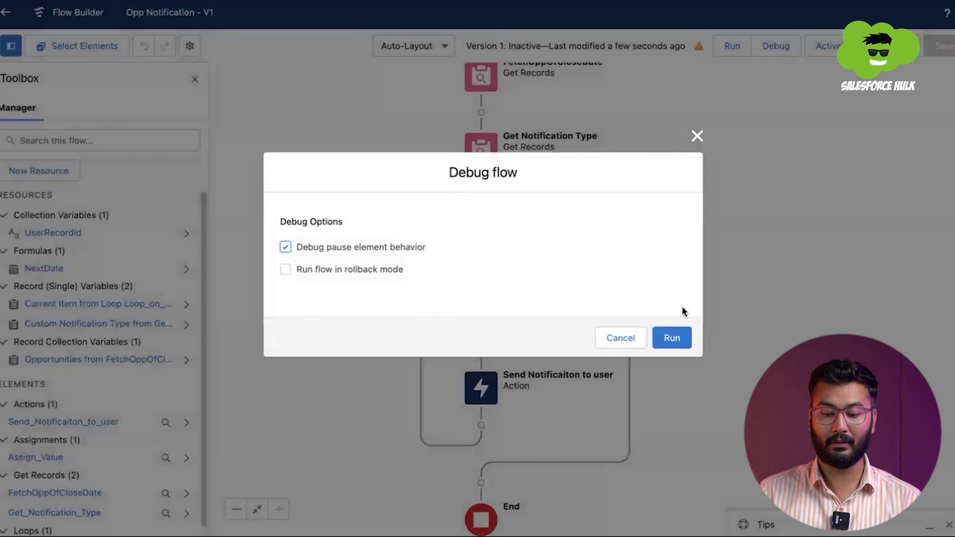
left_click(676, 339)
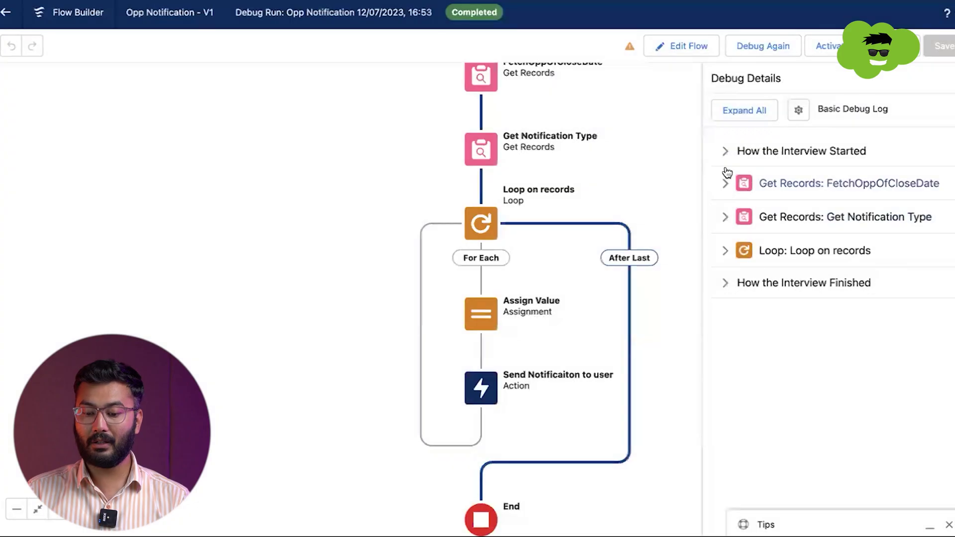
left_click(726, 152)
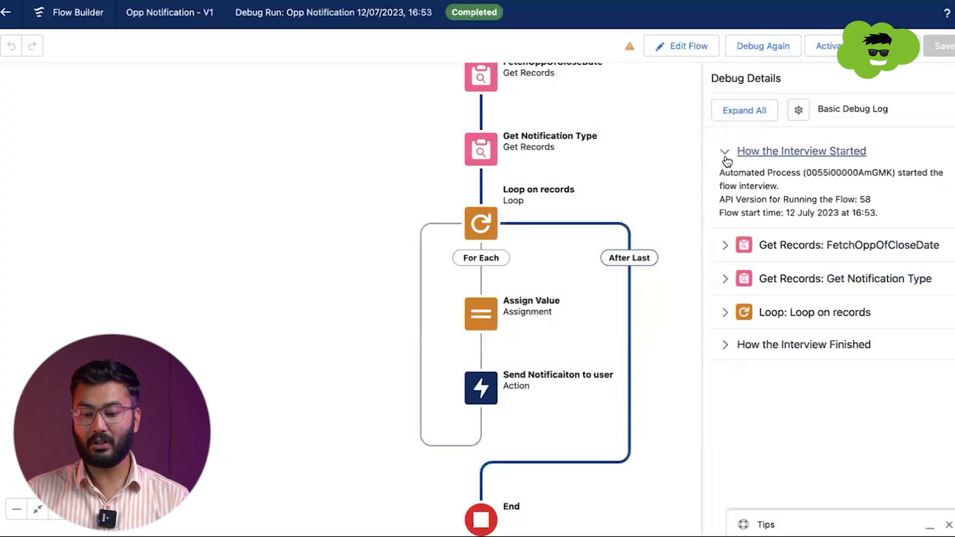
left_click_drag(733, 171, 864, 214)
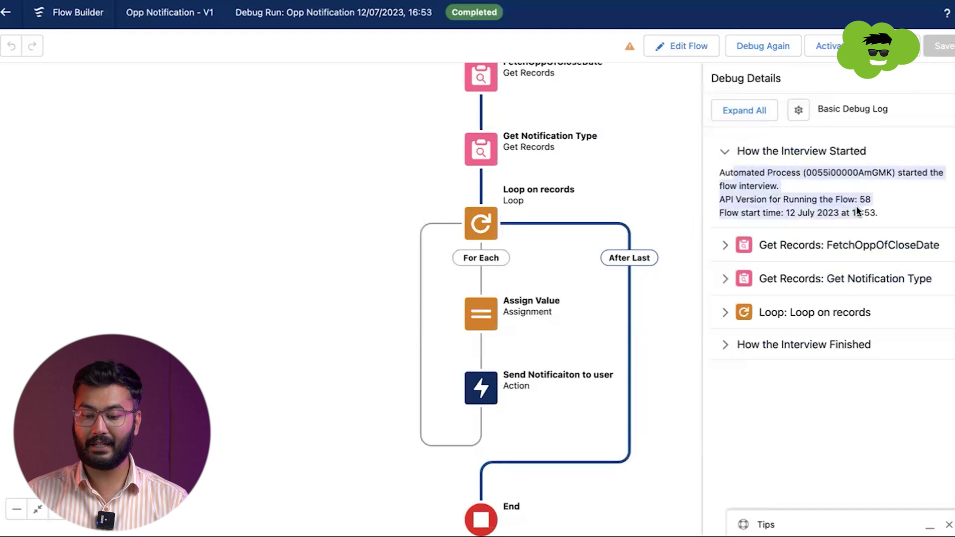
left_click(725, 246)
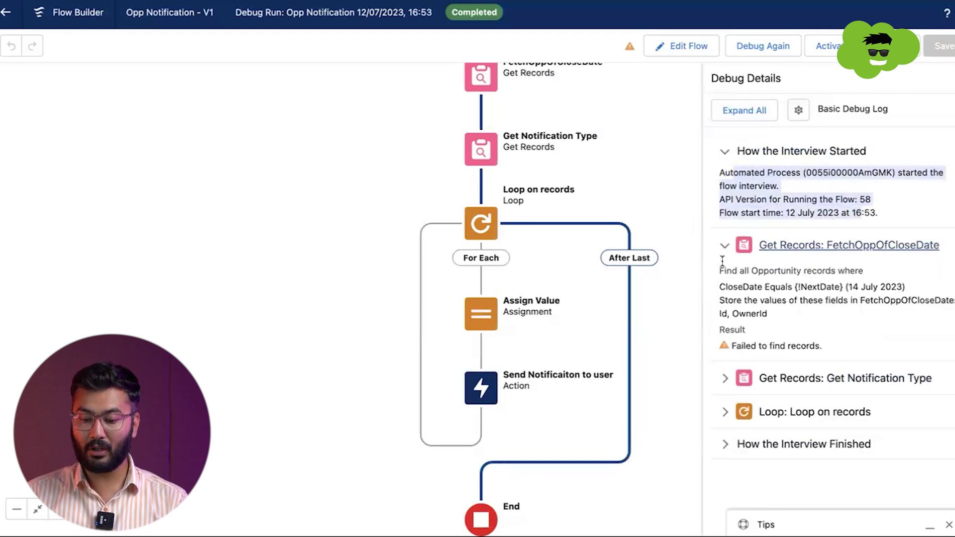
left_click_drag(727, 272, 820, 340)
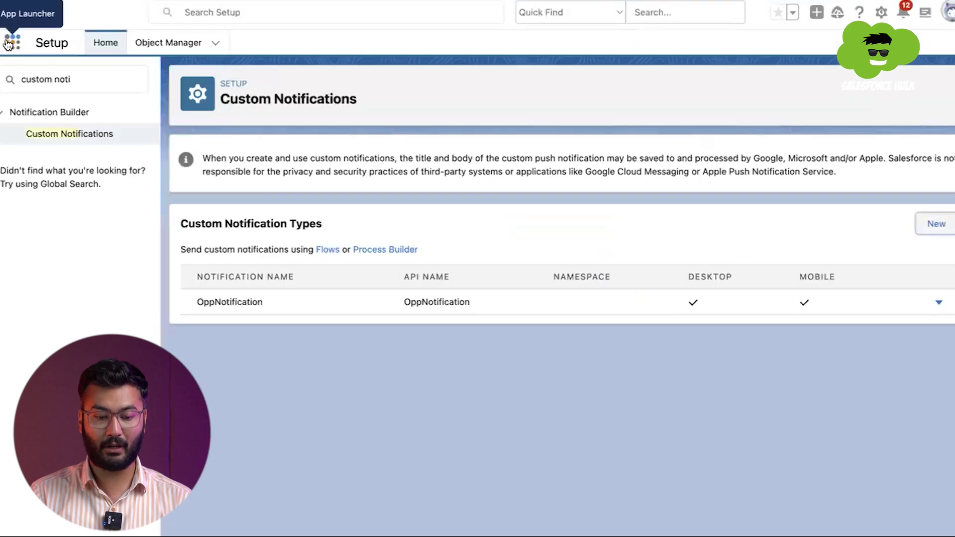
- Switch to the Salesforce Setup page, search the App Launcher for opportunities, and open the Opportunities list
left_click(8, 44)
type("oppo")
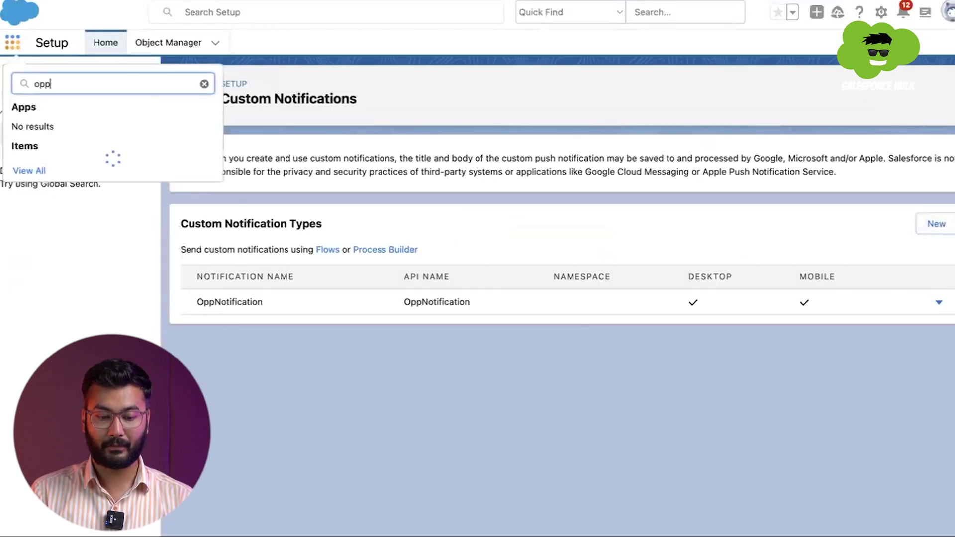
left_click(40, 168)
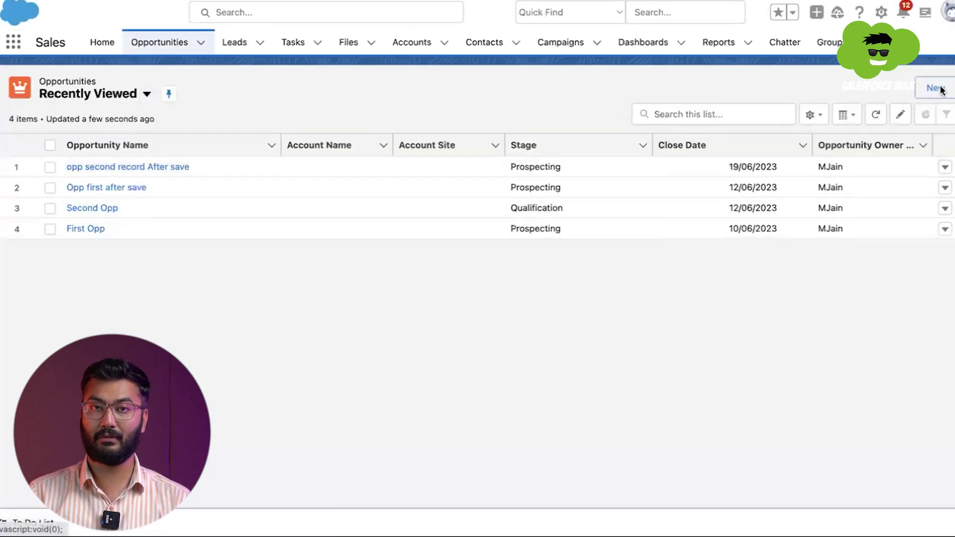
- Create an opportunity named "Testing opp" with amount ₹90,000, close date 14/07/2023 and stage Prospecting, and save it
left_click(938, 89)
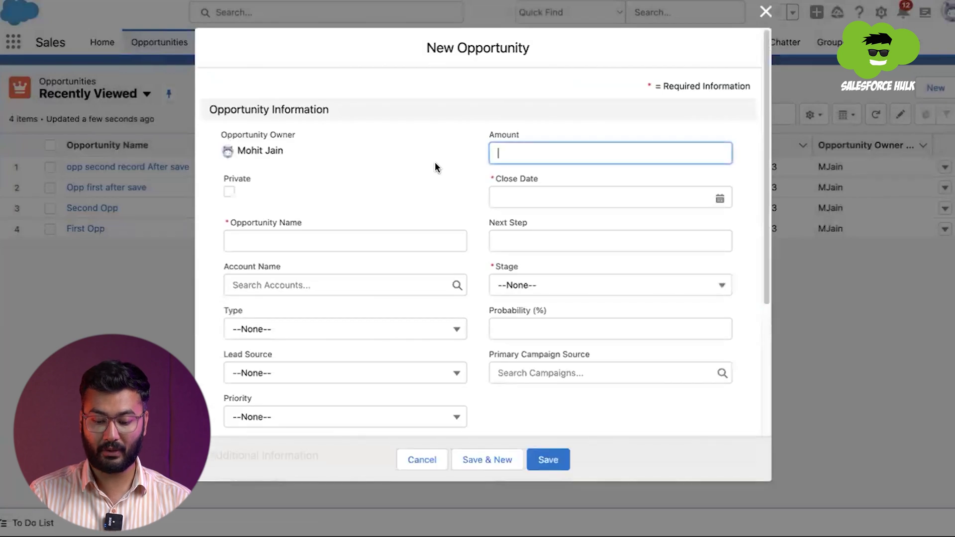
type("900")
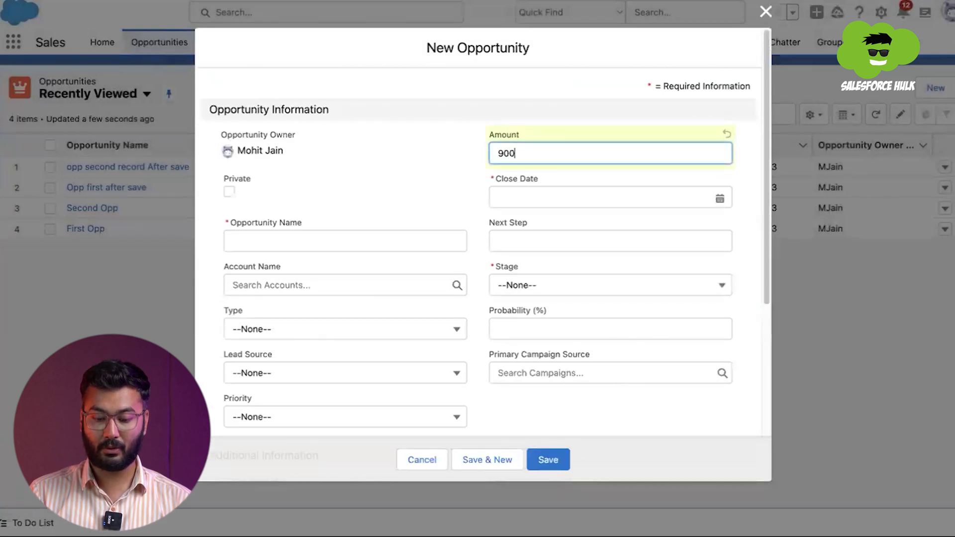
left_click(526, 198)
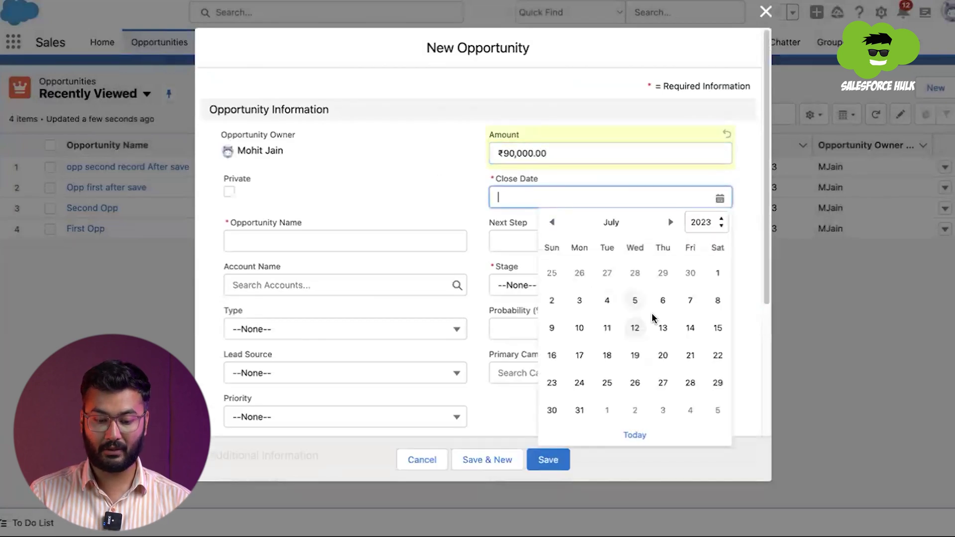
left_click(693, 329)
left_click(302, 231)
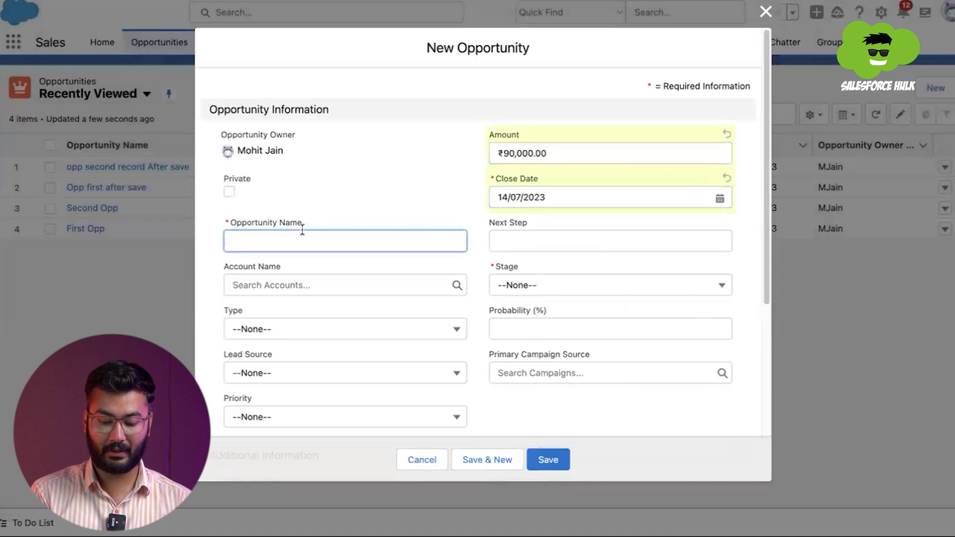
type("Testing opp")
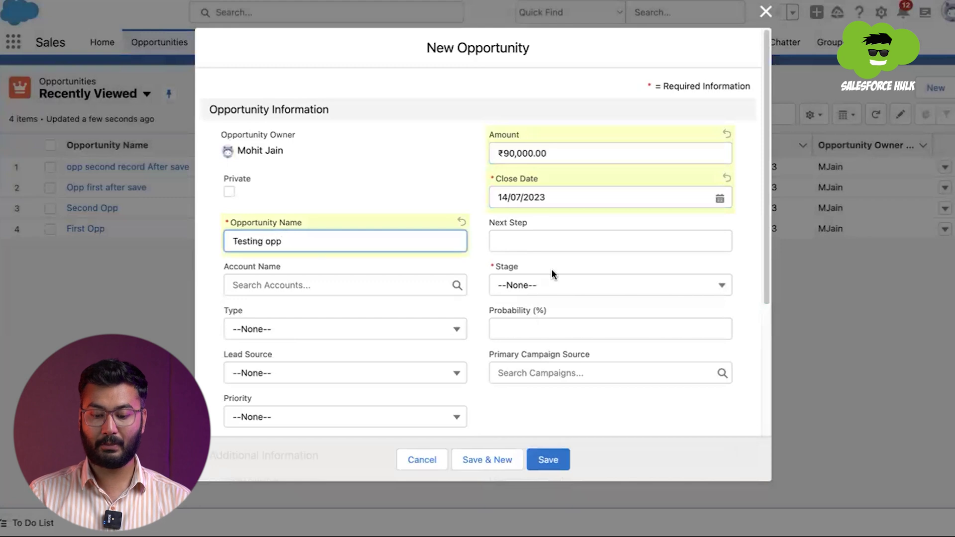
left_click(551, 286)
left_click(556, 337)
left_click(553, 457)
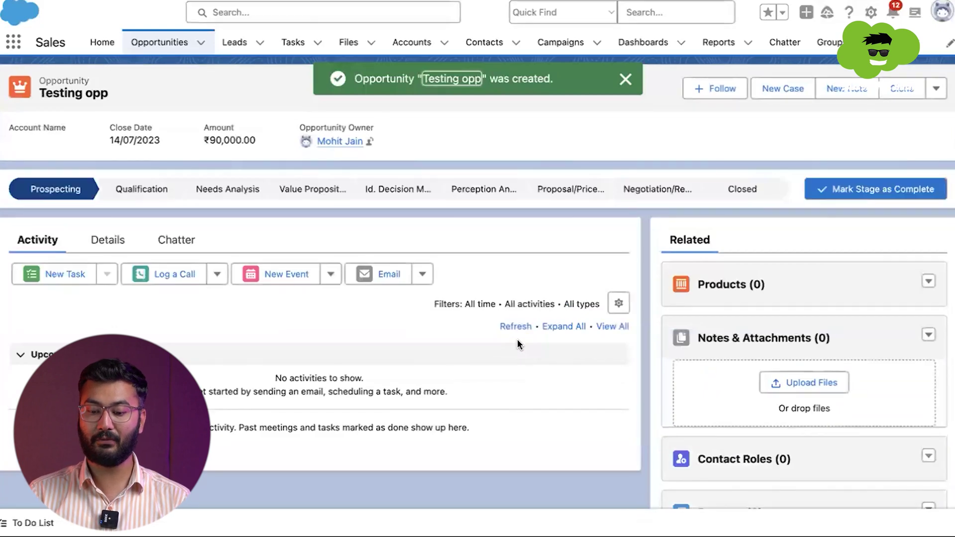
left_click(938, 195)
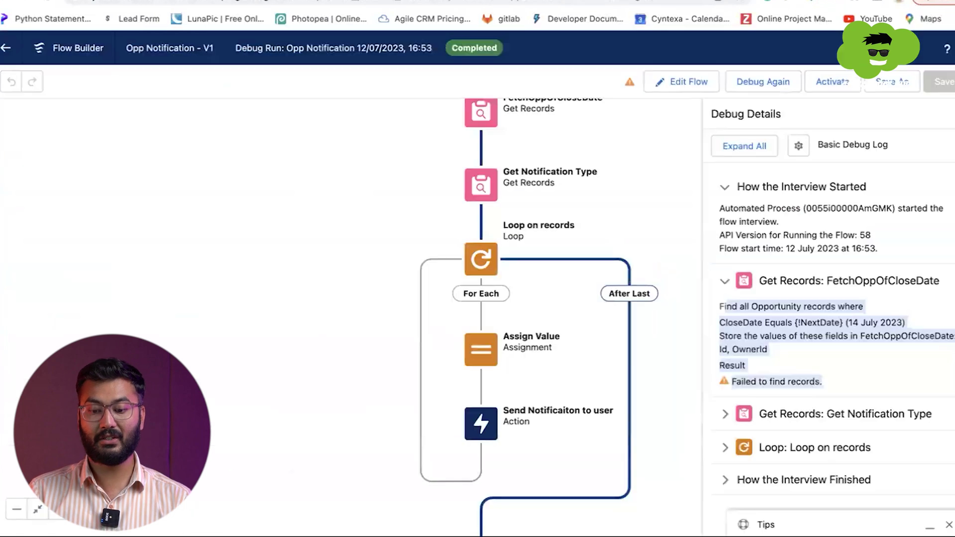
- Run the flow in debug again and examine the details of the interview start and the FetchOppOfCloseDate element
left_click(753, 47)
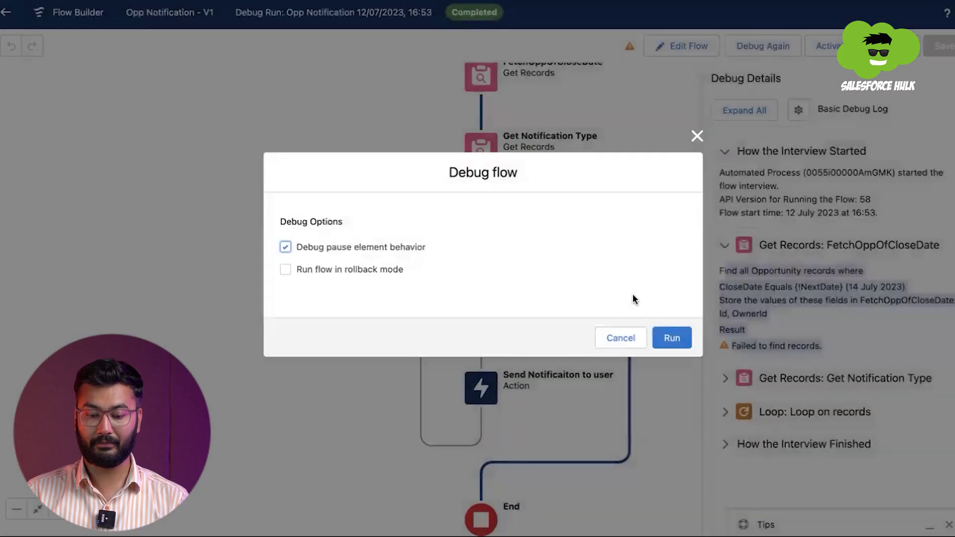
left_click(666, 338)
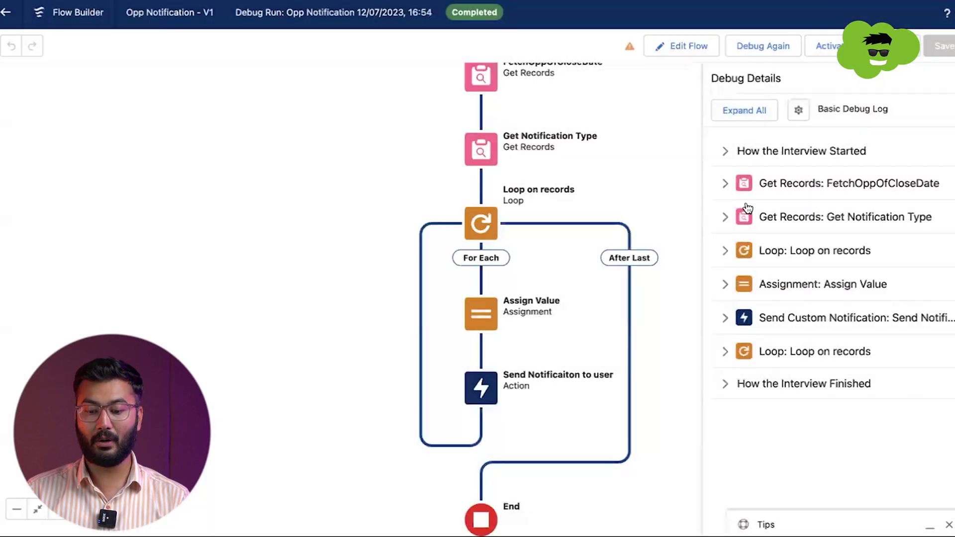
left_click(735, 154)
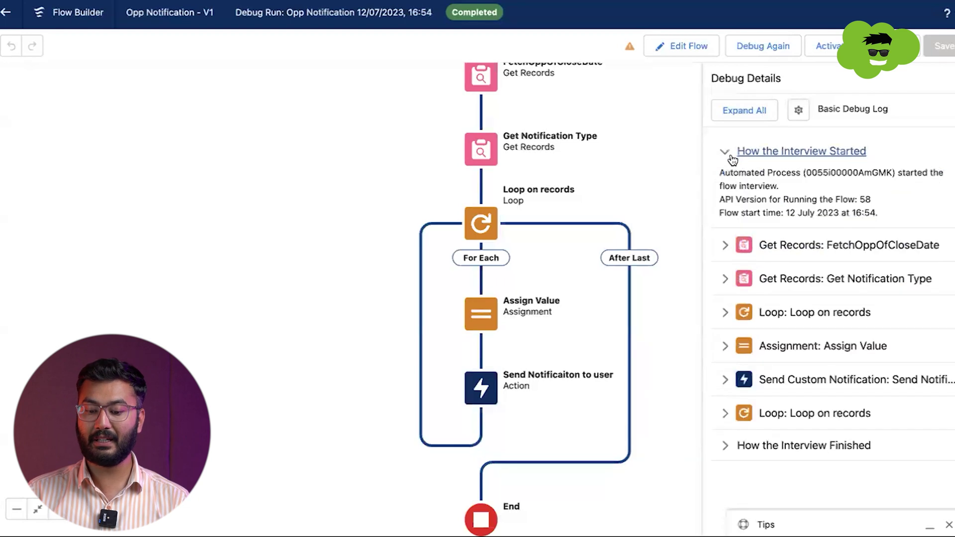
left_click(724, 244)
scroll(720, 252, "down", 1)
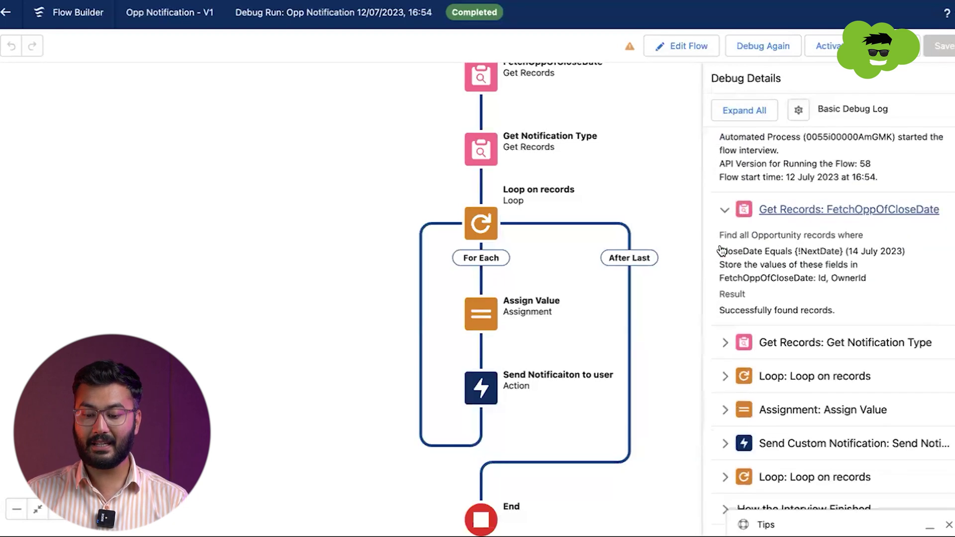
left_click_drag(727, 234, 853, 250)
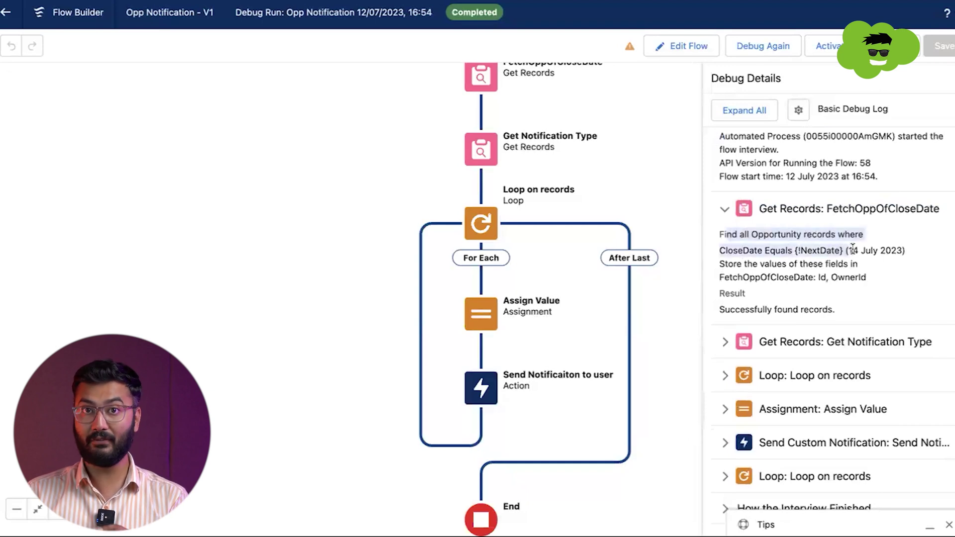
left_click_drag(734, 277, 847, 312)
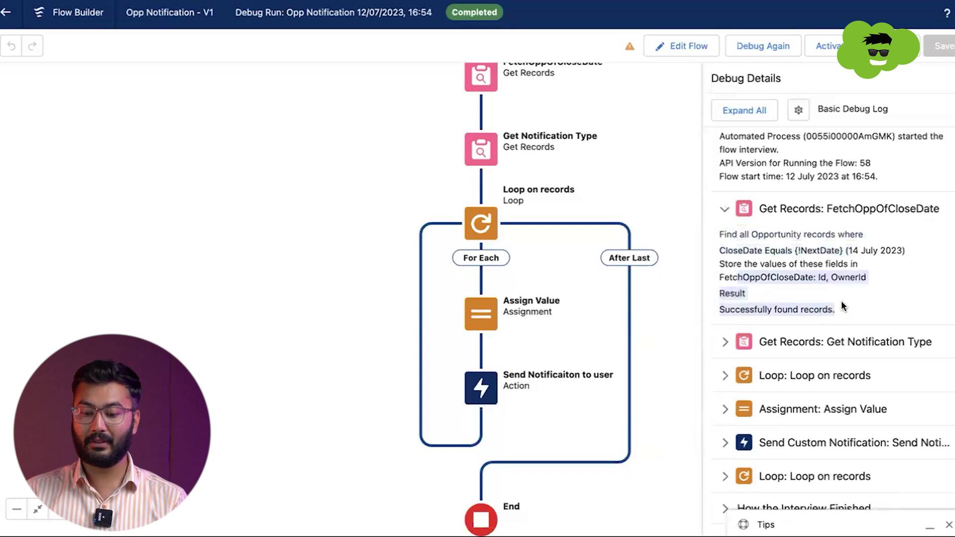
- Examine the debug details of the Get Notification Type element, the first Loop on records entry and the Assign Value assignment
left_click(726, 343)
scroll(725, 346, "down", 2)
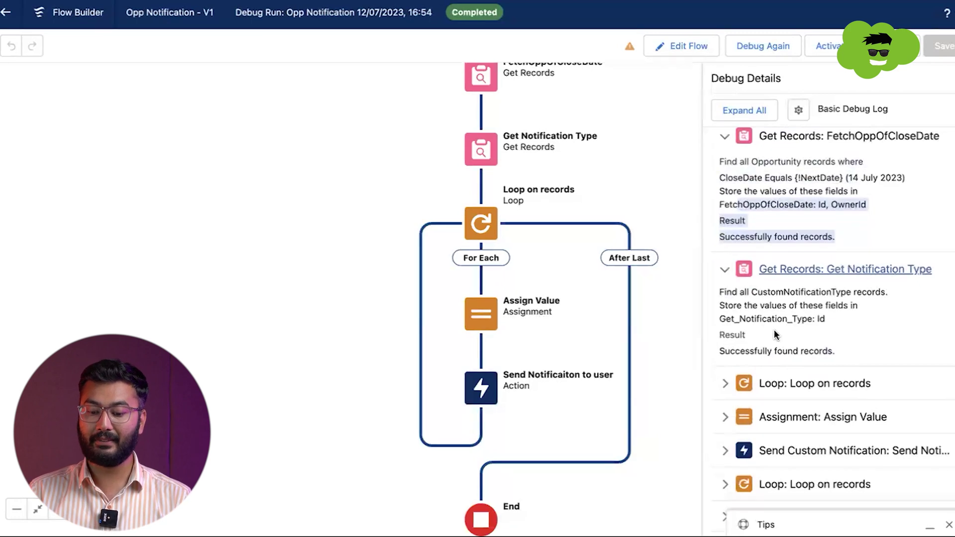
scroll(770, 331, "down", 1)
left_click(724, 377)
scroll(722, 386, "down", 1)
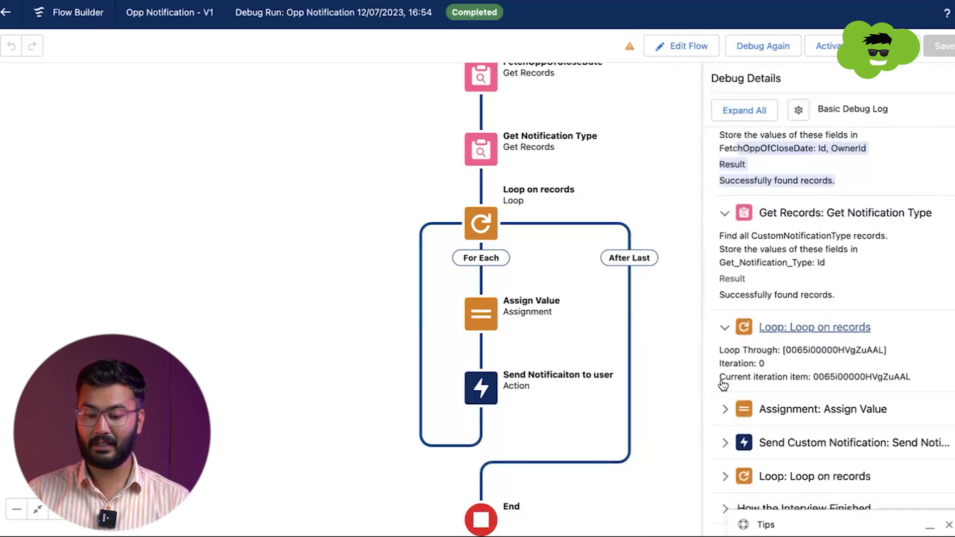
left_click(724, 408)
scroll(724, 406, "down", 2)
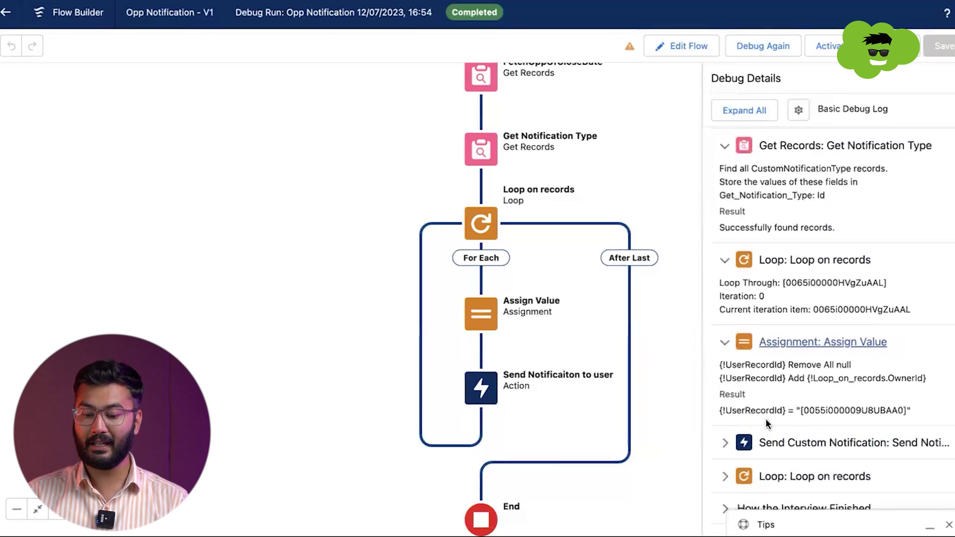
- Examine the debug details of the Send Custom Notification action and the final Loop on records entry
left_click(724, 443)
scroll(724, 440, "down", 2)
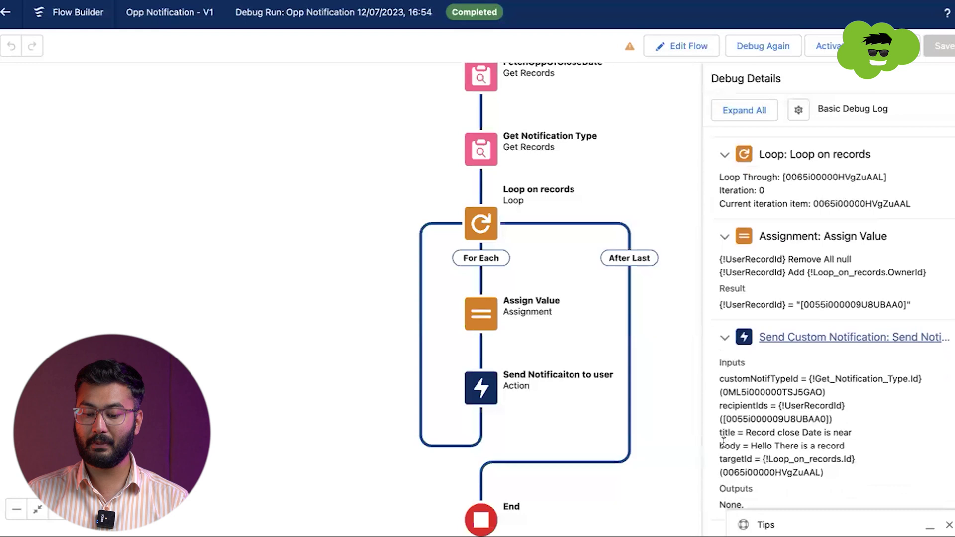
scroll(723, 440, "down", 1)
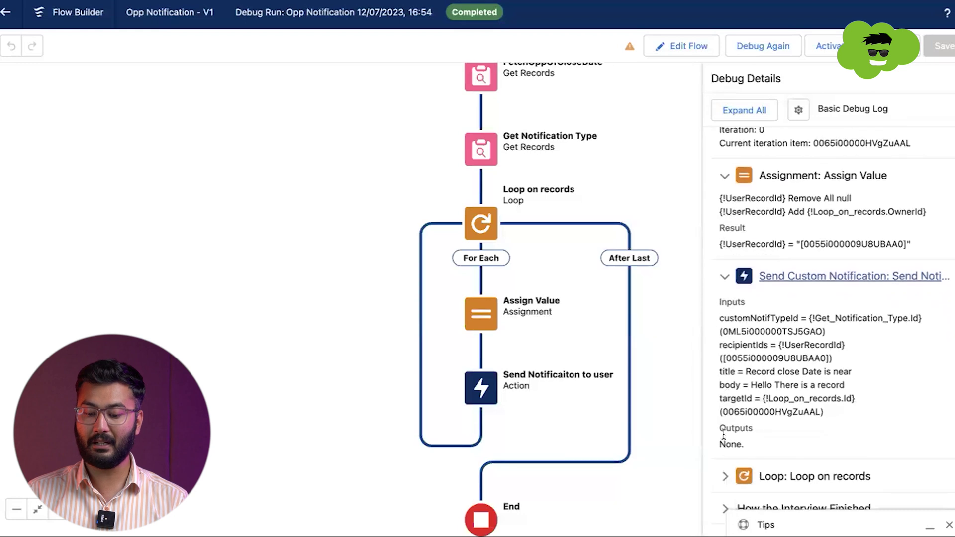
left_click(723, 476)
scroll(719, 477, "down", 1)
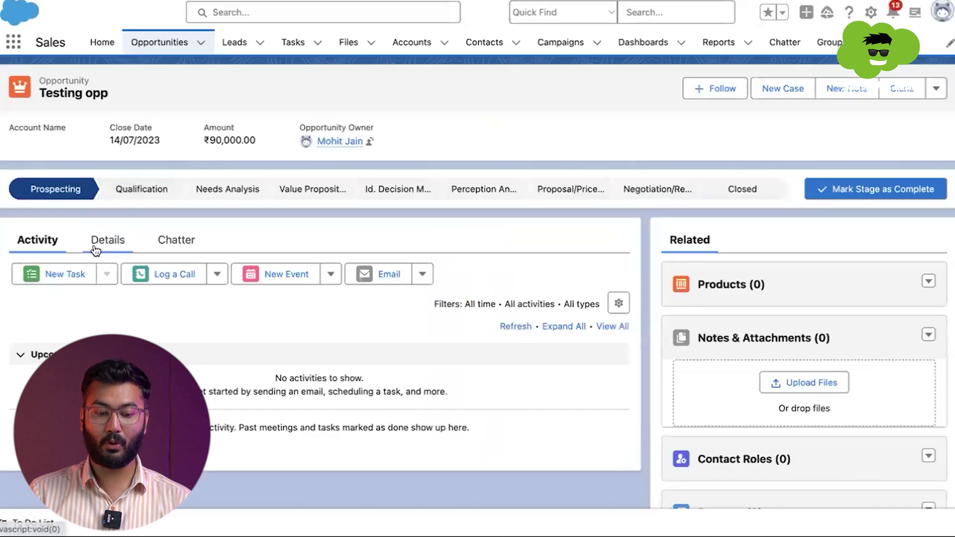
- Check the owner in the Testing opp record's details, and open the "Record close Date is near" notification to view its linked record's details
left_click(95, 248)
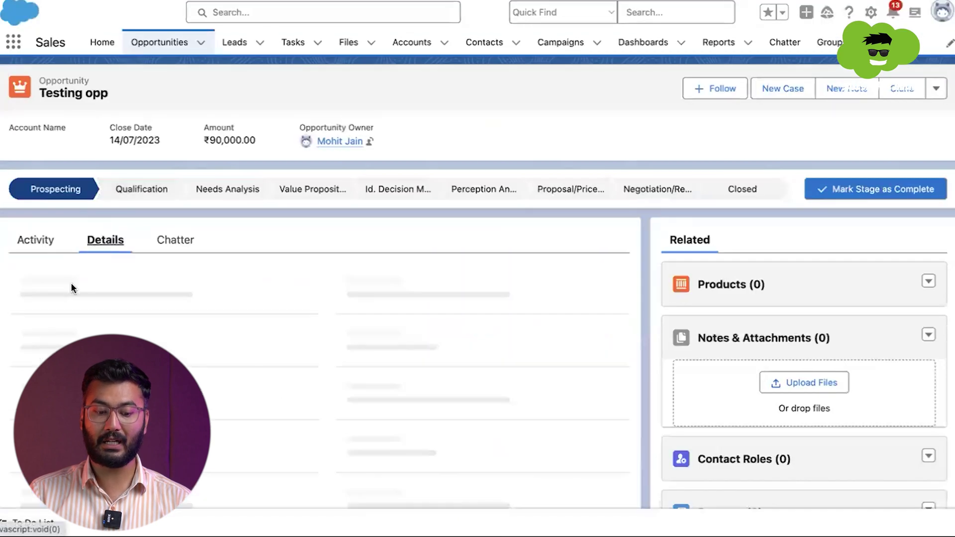
left_click_drag(83, 270, 89, 319)
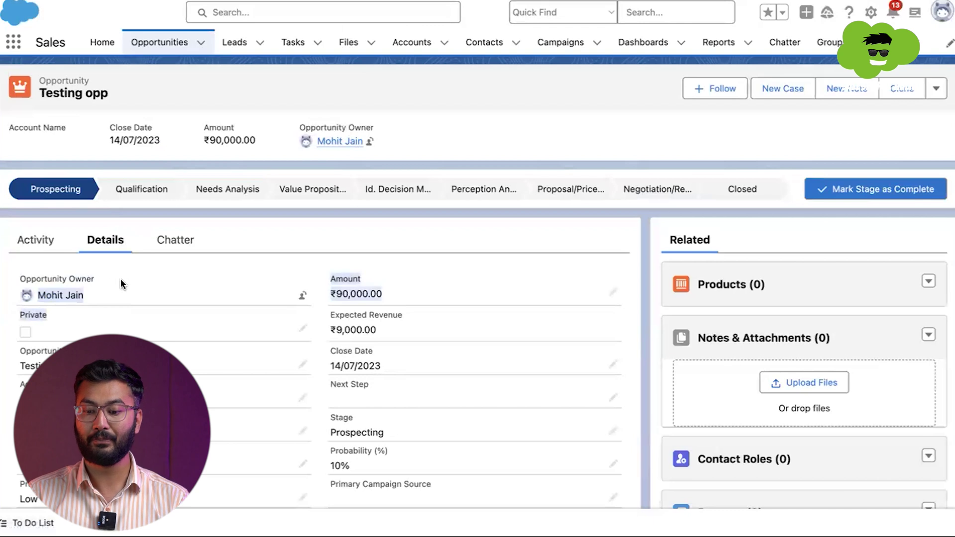
left_click(893, 17)
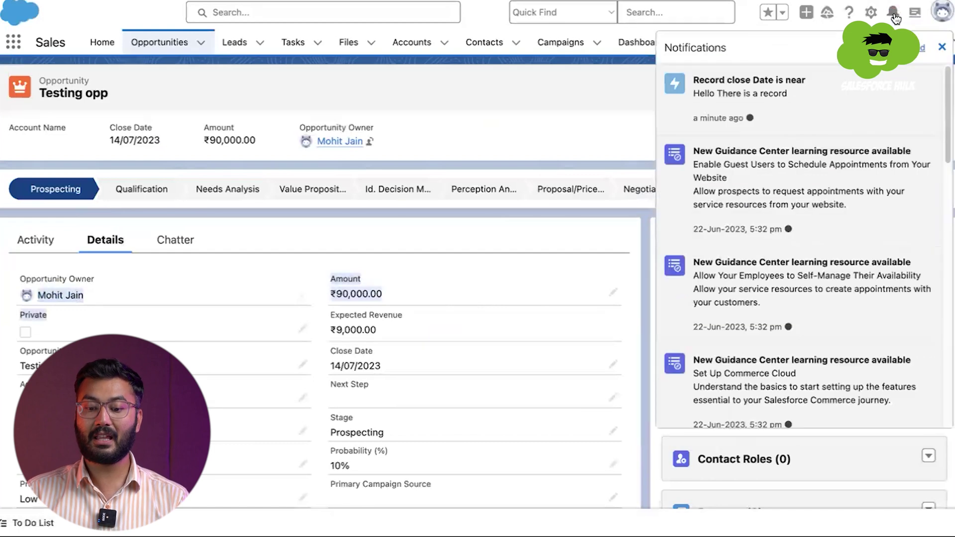
left_click(771, 102)
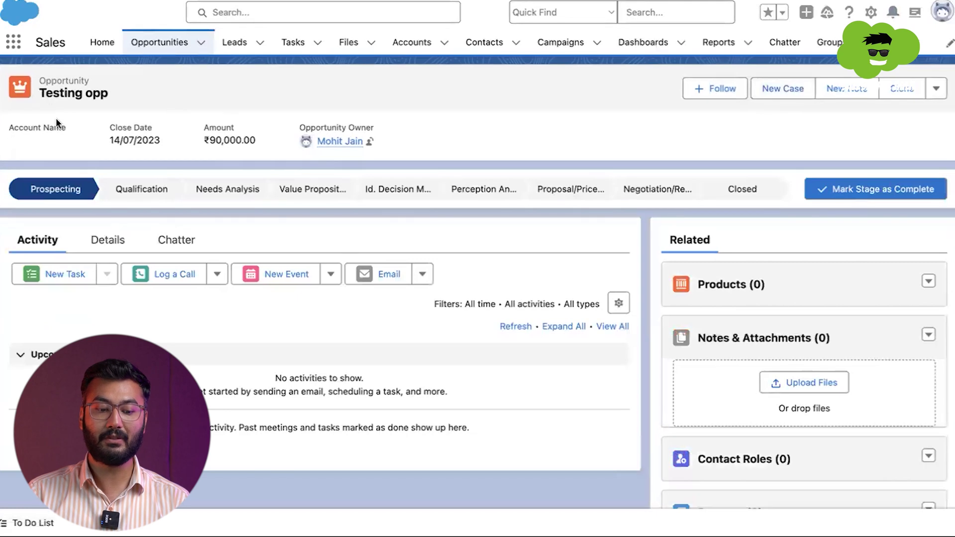
left_click(107, 242)
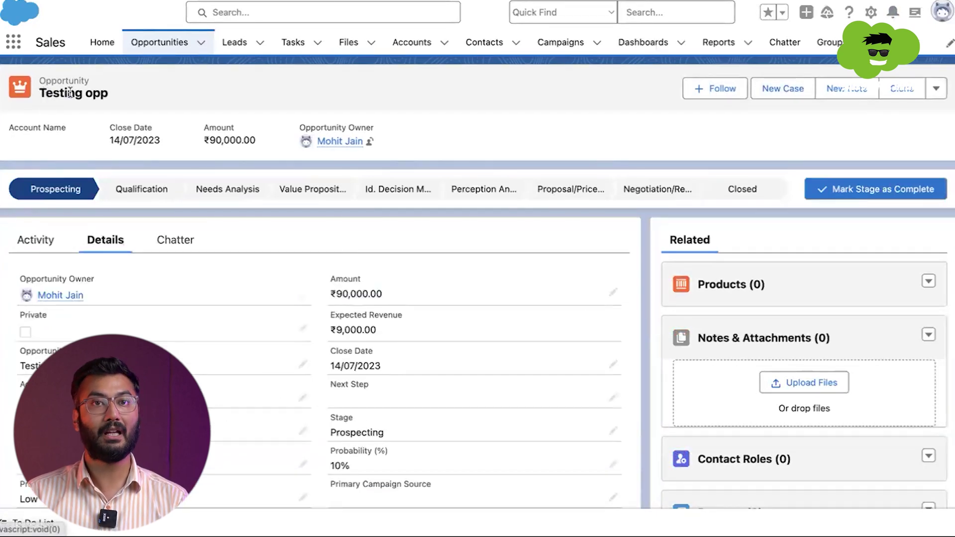